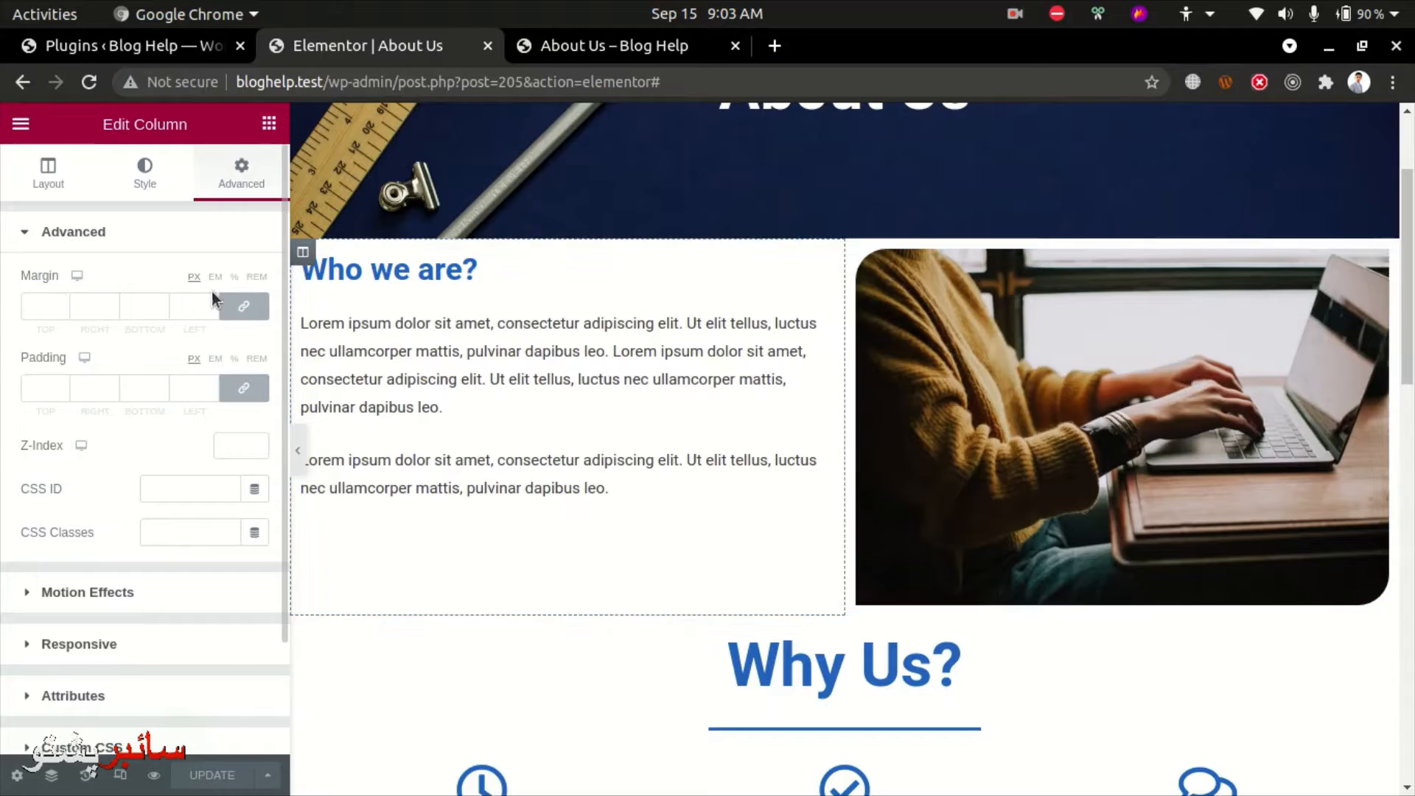
- Set the vertical alignment of the "Who we are?" text column to Middle
{"action": "scroll", "coordinate": [69, 661], "scroll_direction": "down", "scroll_amount": 2}
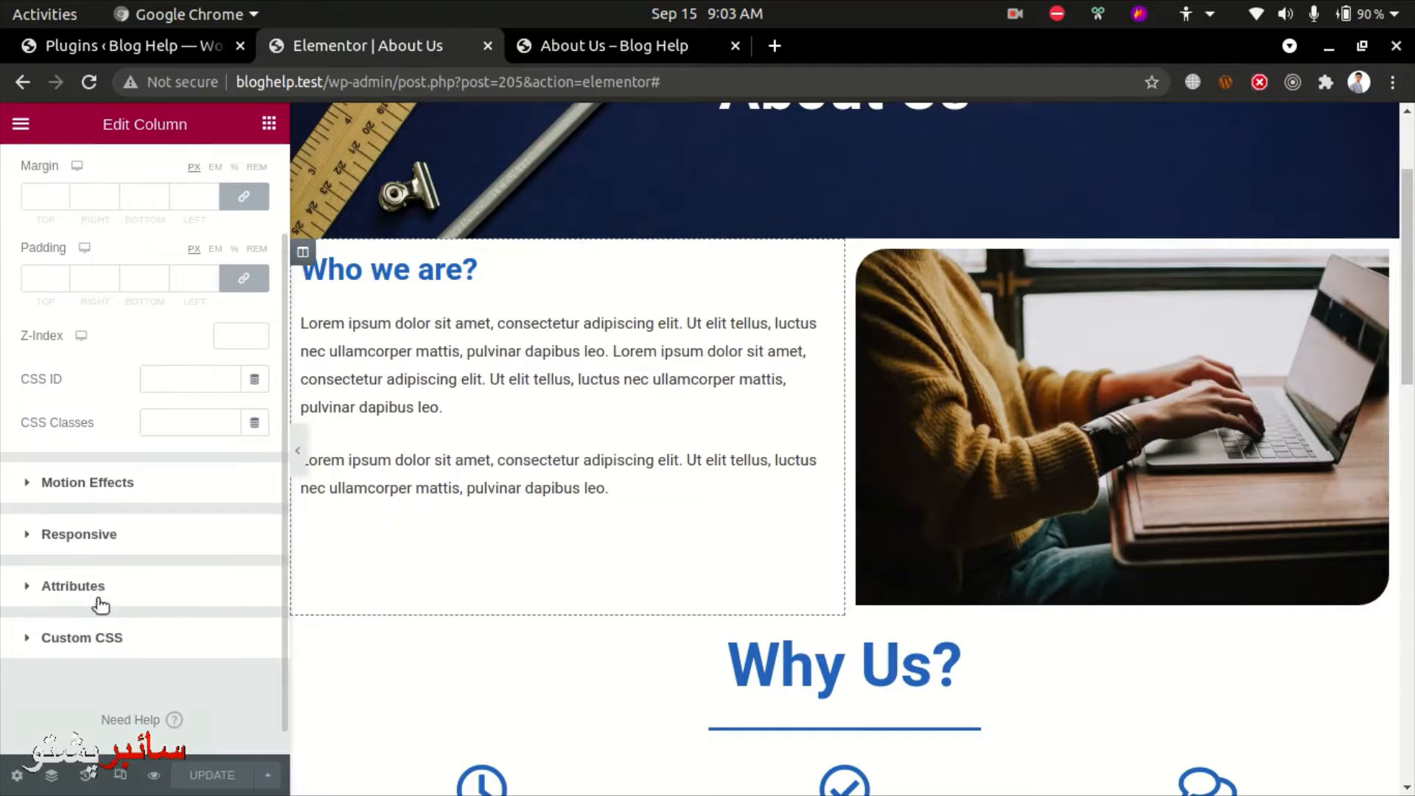
{"action": "scroll", "coordinate": [110, 516], "scroll_direction": "up", "scroll_amount": 2}
{"action": "left_click", "coordinate": [142, 179]}
{"action": "left_click", "coordinate": [63, 184]}
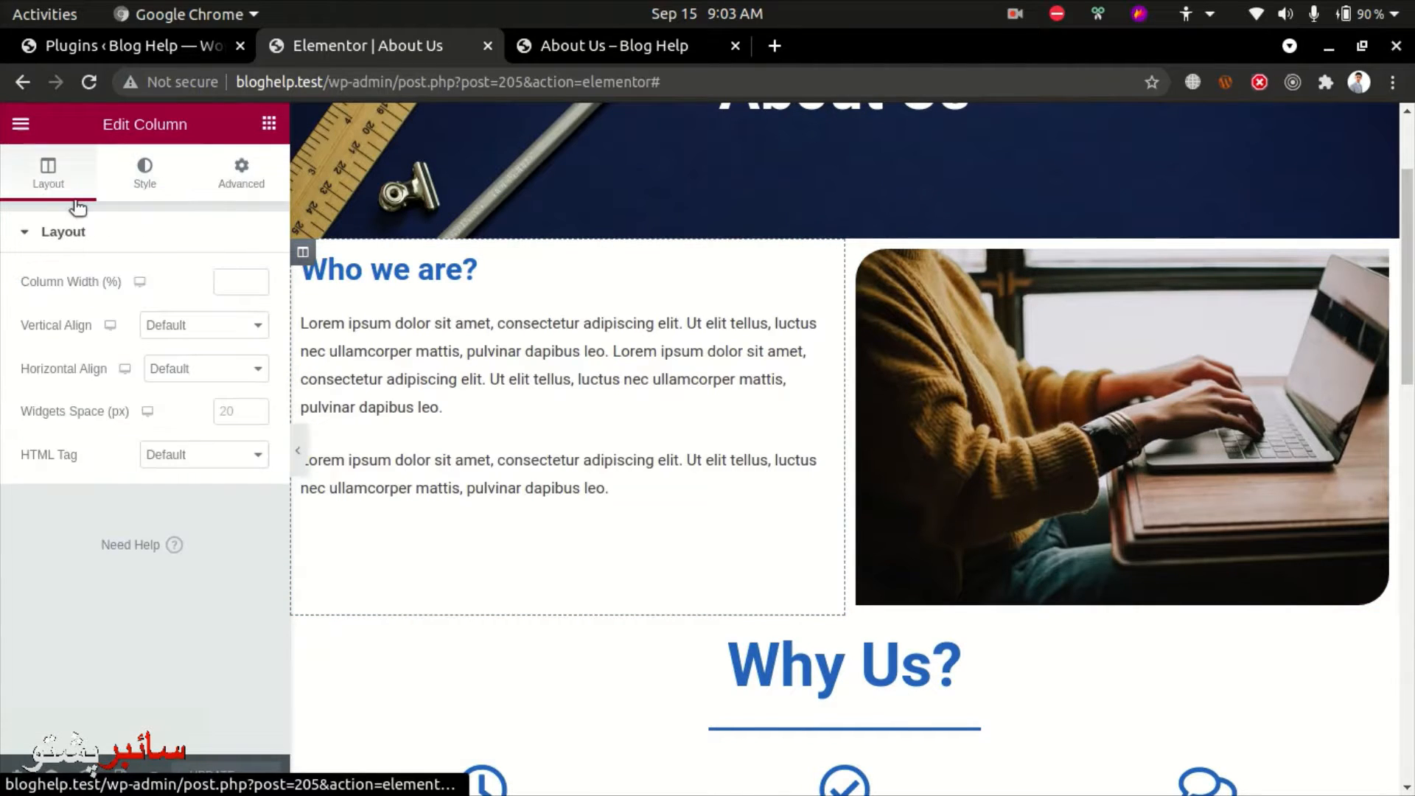
{"action": "left_click", "coordinate": [168, 331]}
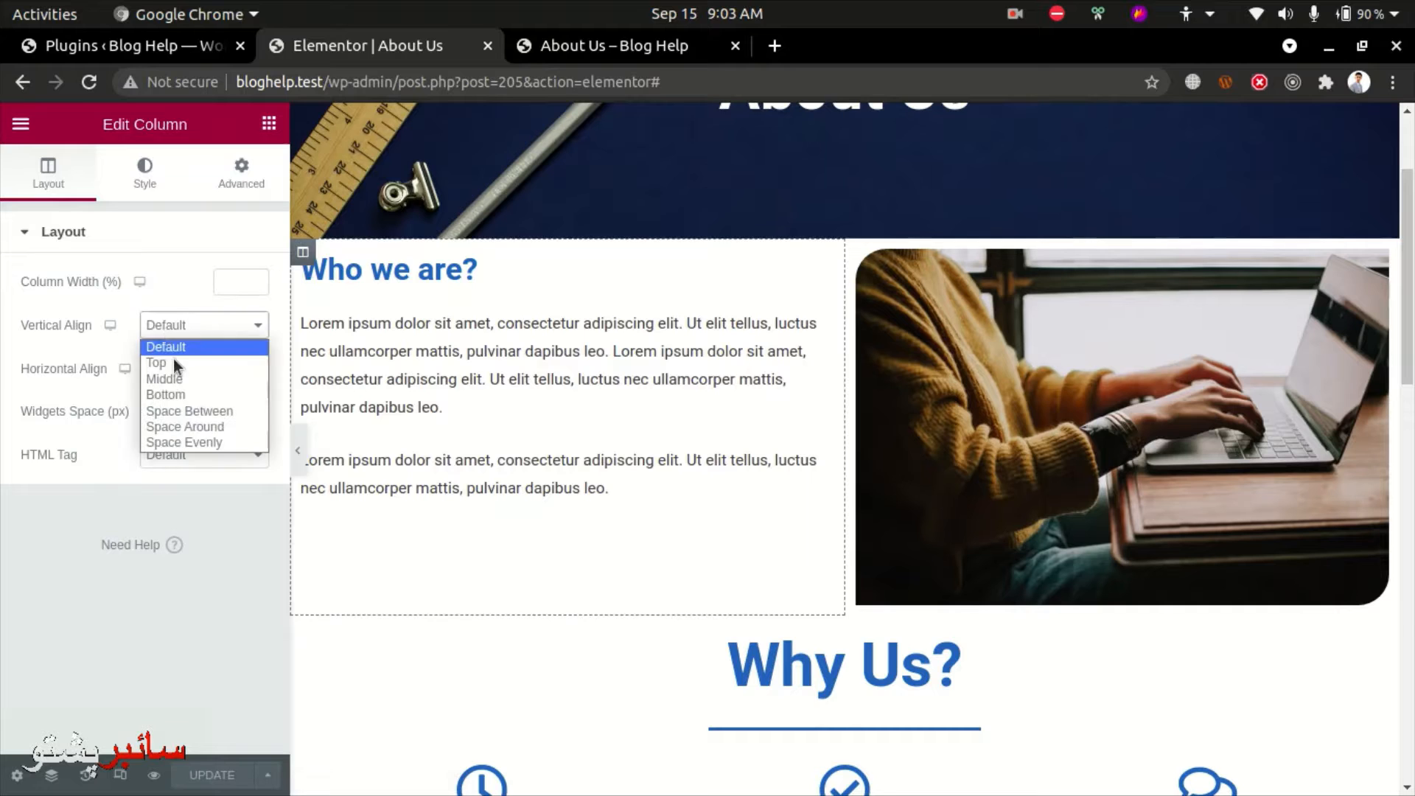
{"action": "left_click", "coordinate": [176, 378]}
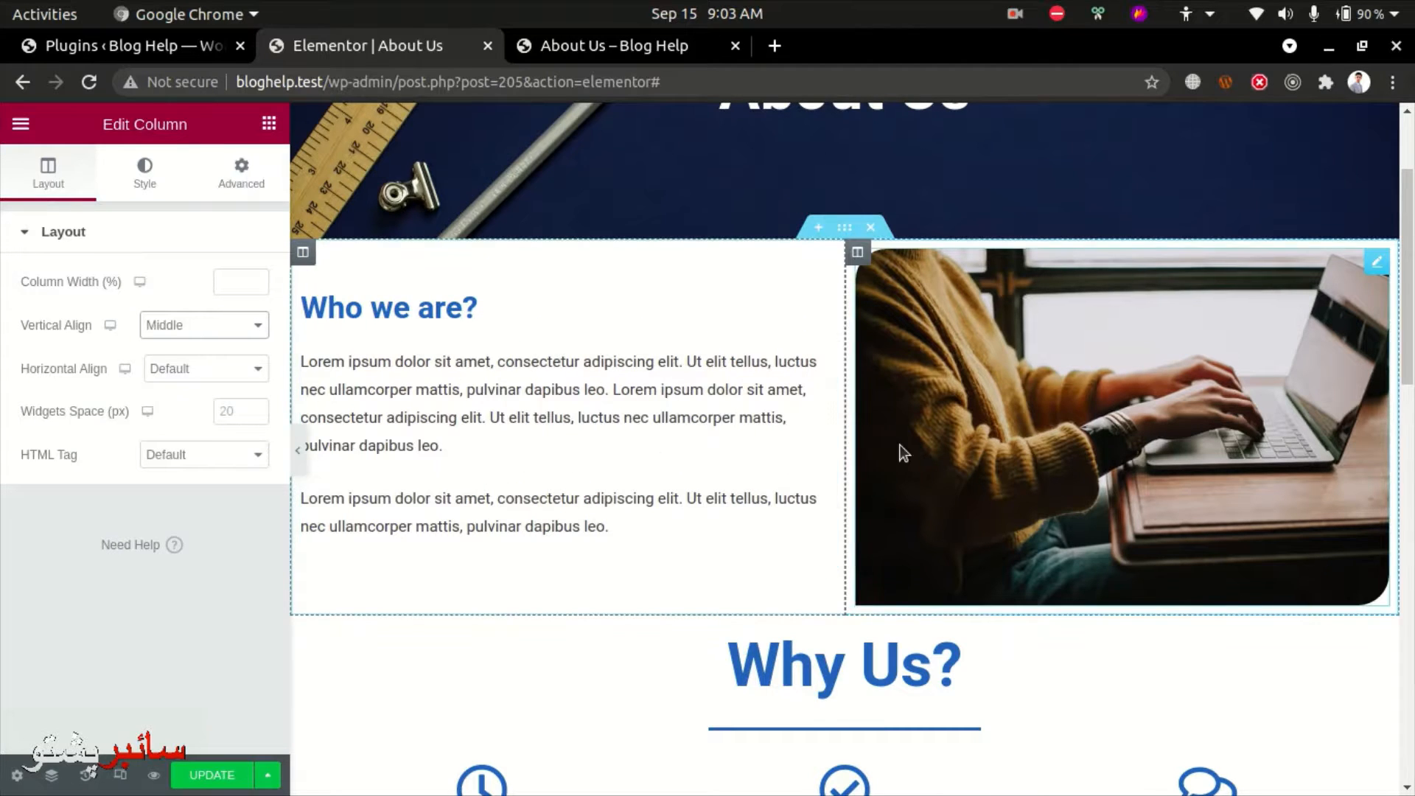
- Search the widgets for "spac" and add a Spacer above the "Why Us?" heading
{"action": "scroll", "coordinate": [898, 462], "scroll_direction": "down", "scroll_amount": 2}
{"action": "scroll", "coordinate": [692, 572], "scroll_direction": "down", "scroll_amount": 2}
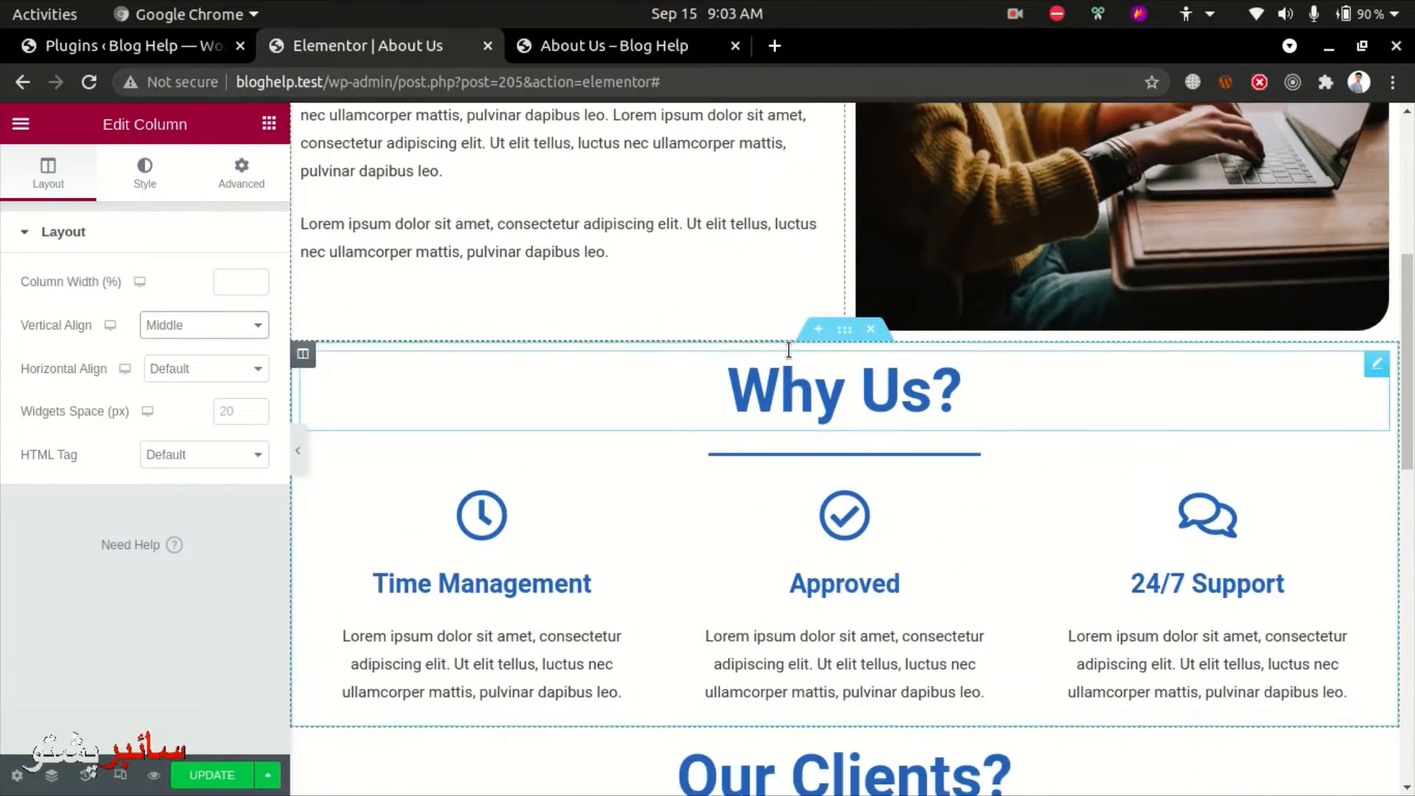
{"action": "left_click", "coordinate": [267, 124]}
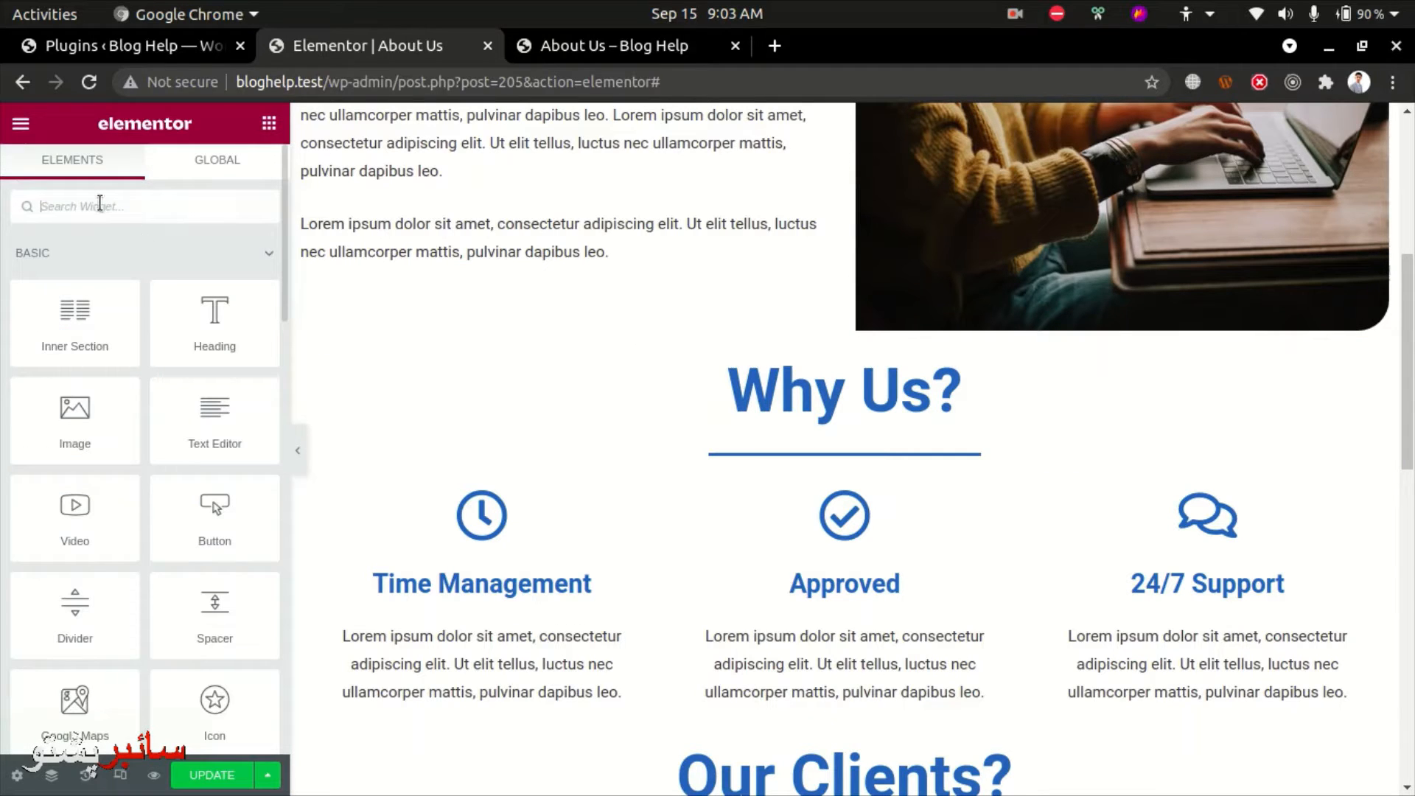
{"action": "type", "text": "spac"}
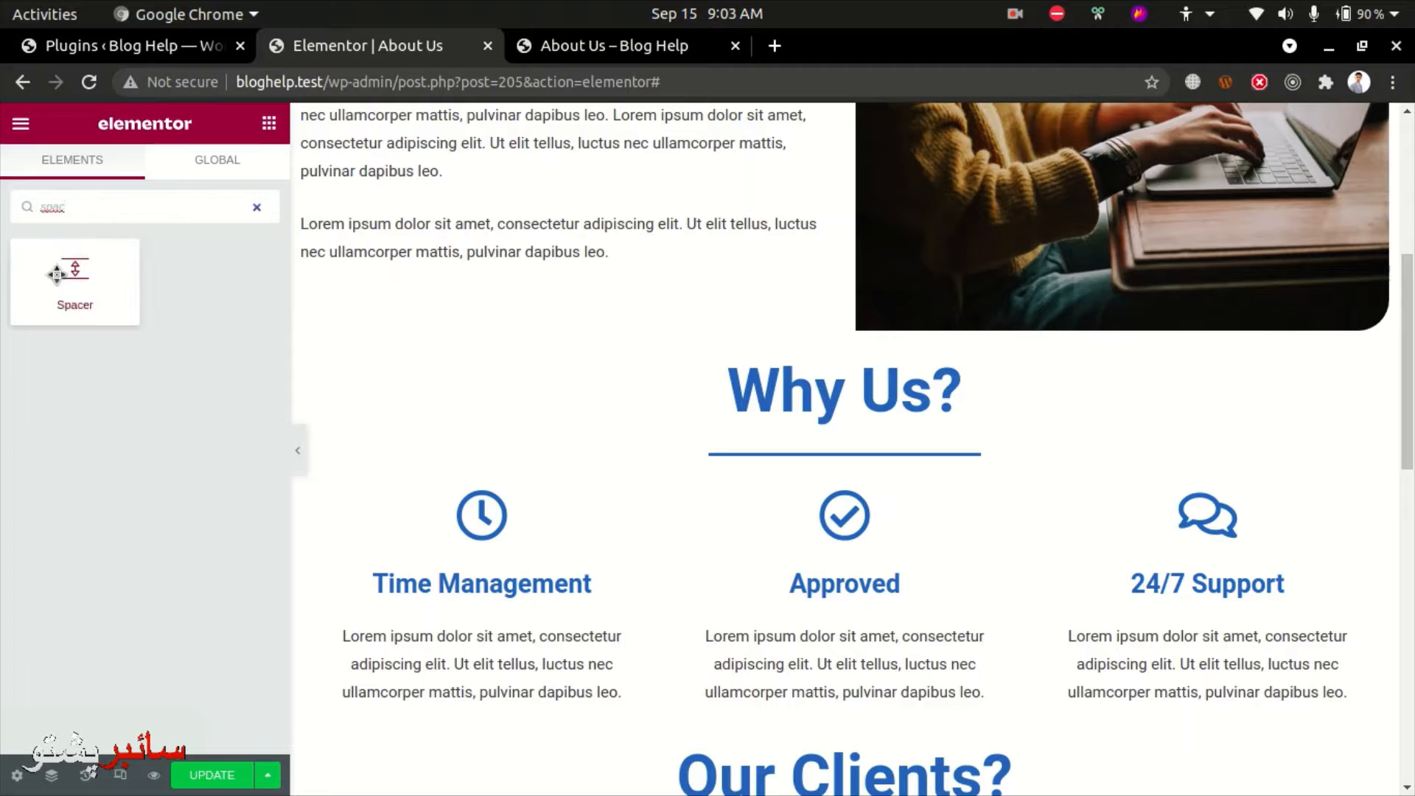
{"action": "left_click_drag", "start_coordinate": [57, 275], "coordinate": [903, 357]}
- Add another Spacer and place it below the paragraphs in the "Who we are?" text column
{"action": "scroll", "coordinate": [826, 413], "scroll_direction": "up", "scroll_amount": 1}
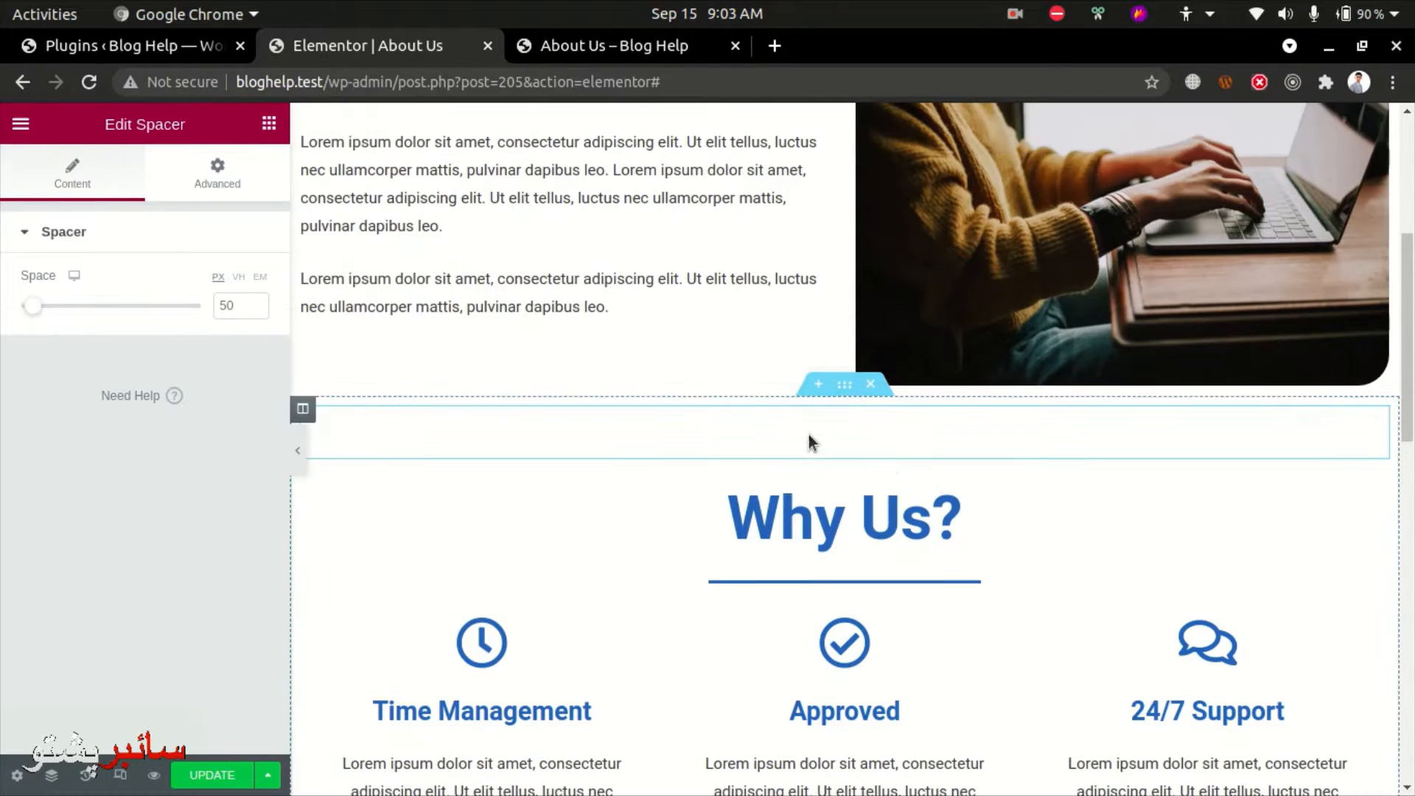
{"action": "scroll", "coordinate": [859, 302], "scroll_direction": "up", "scroll_amount": 1}
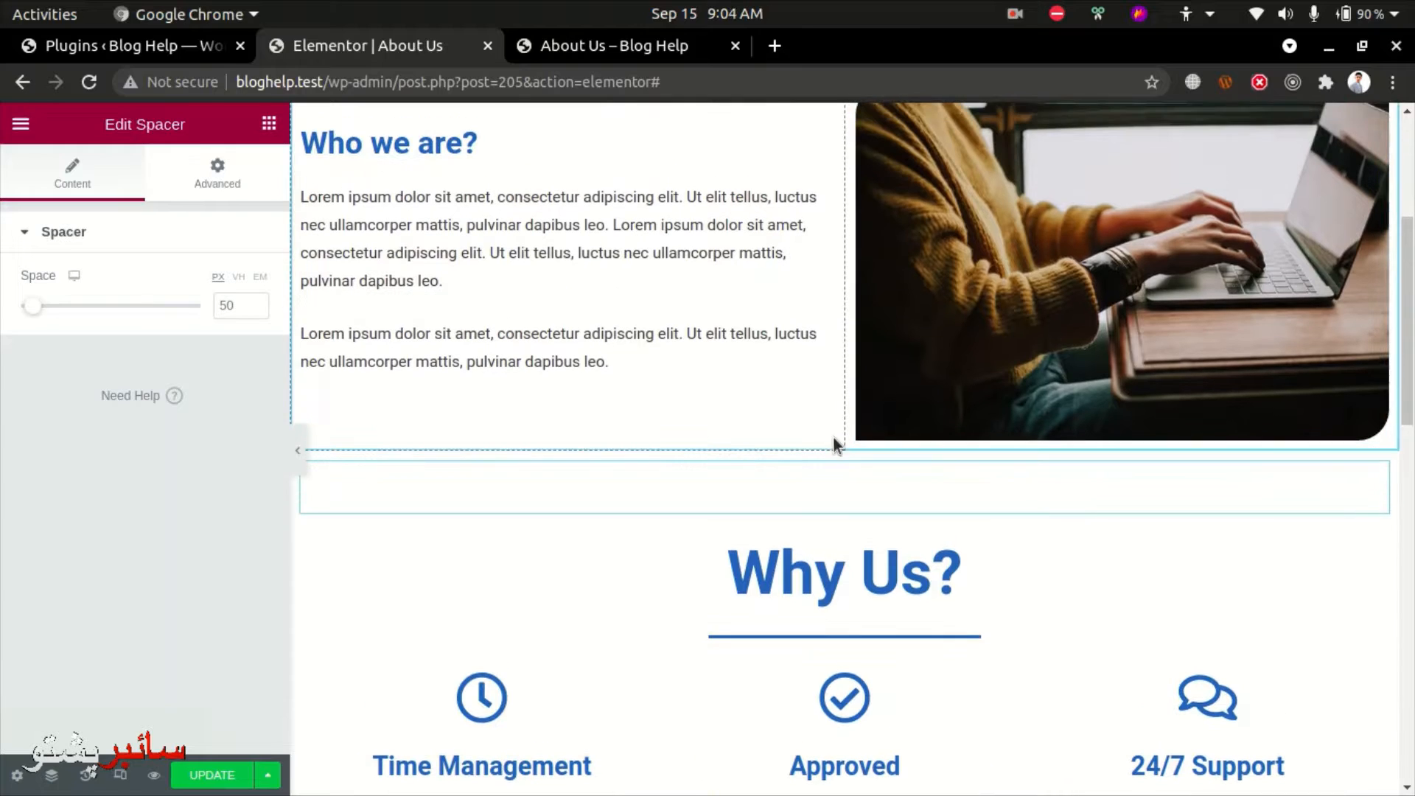
{"action": "left_click", "coordinate": [270, 125]}
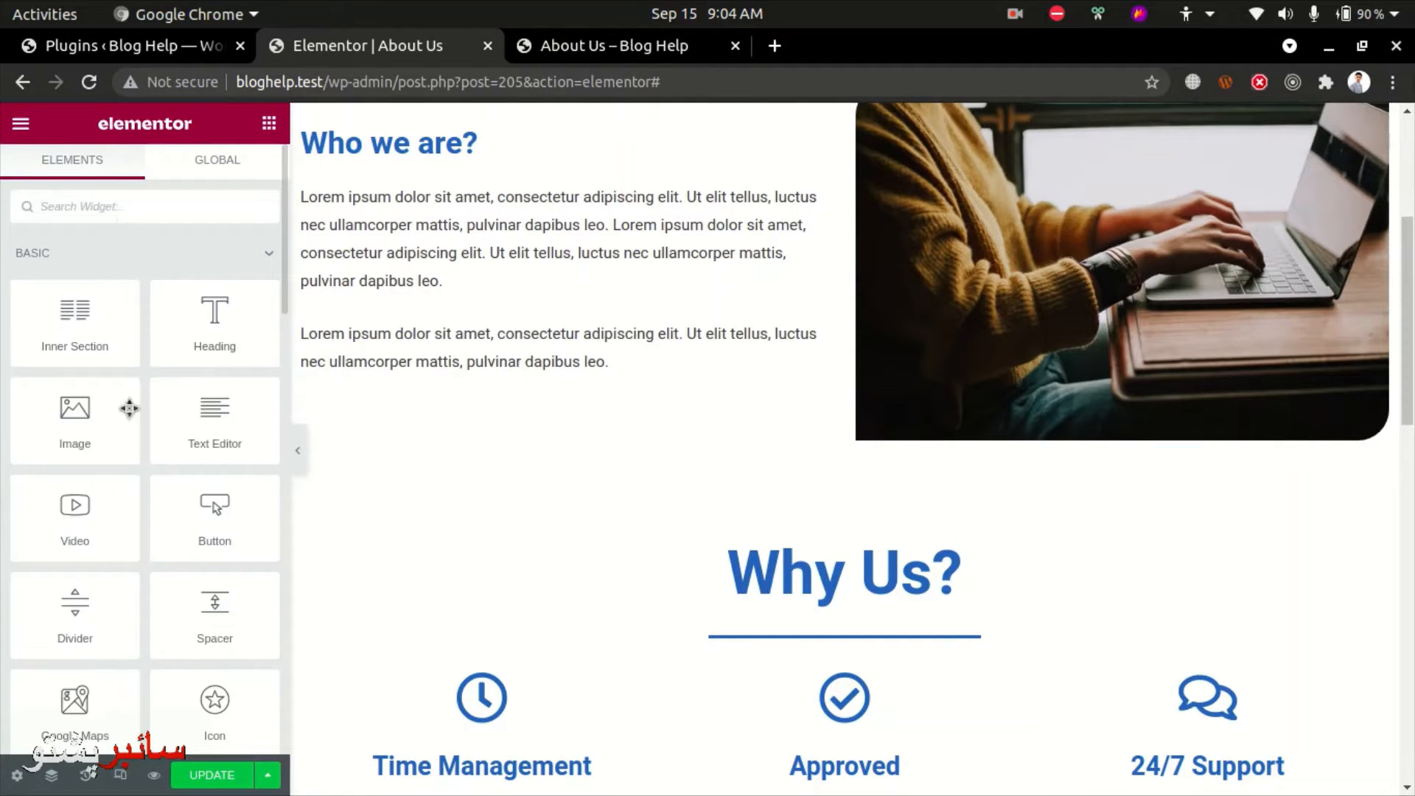
{"action": "left_click_drag", "start_coordinate": [214, 612], "coordinate": [900, 446]}
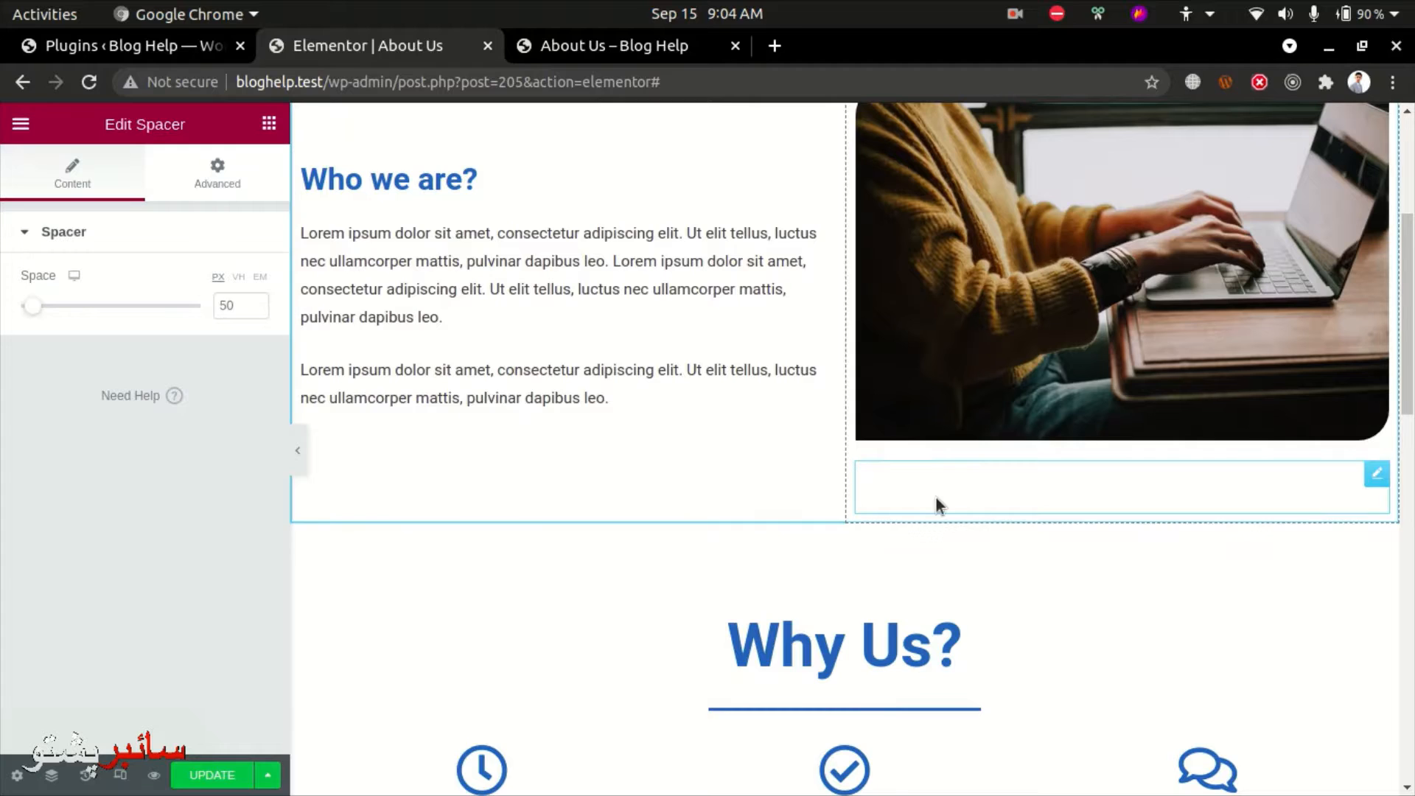
{"action": "left_click_drag", "start_coordinate": [936, 505], "coordinate": [871, 478]}
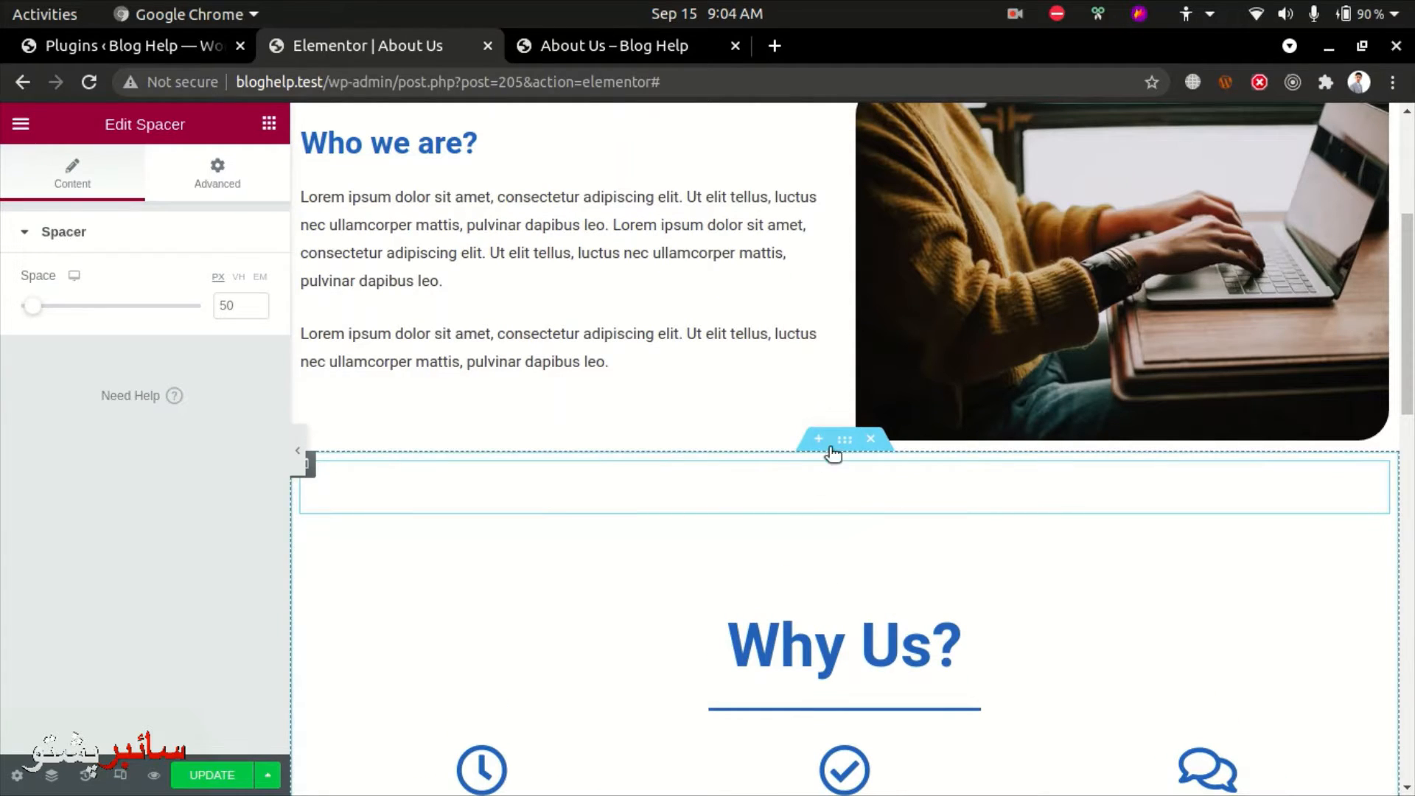
{"action": "left_click_drag", "start_coordinate": [798, 479], "coordinate": [504, 610]}
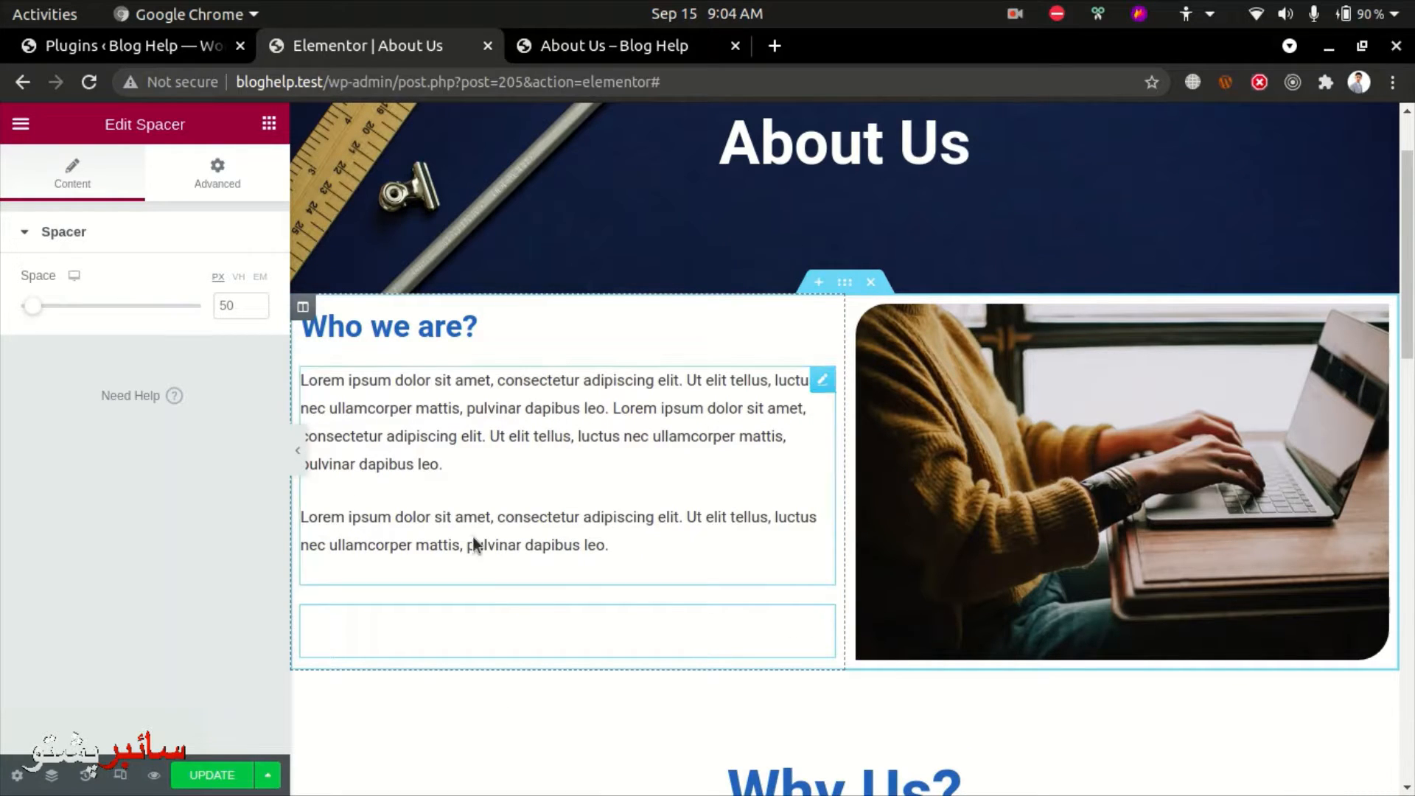
- Add one more Spacer below the laptop image and move it to the start of the "Why Us?" section
{"action": "left_click", "coordinate": [269, 122]}
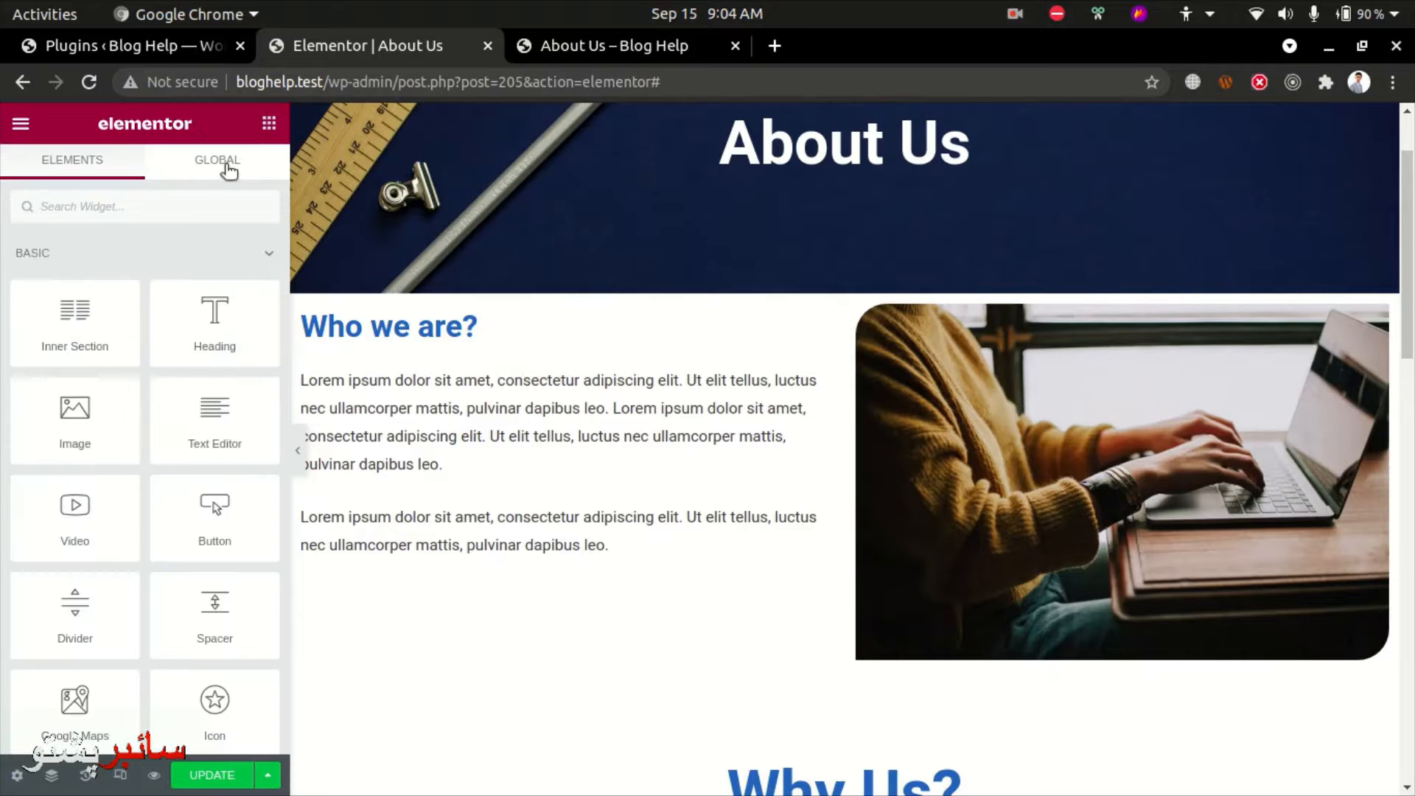
{"action": "left_click_drag", "start_coordinate": [212, 598], "coordinate": [1023, 656]}
{"action": "scroll", "coordinate": [829, 682], "scroll_direction": "down", "scroll_amount": 3}
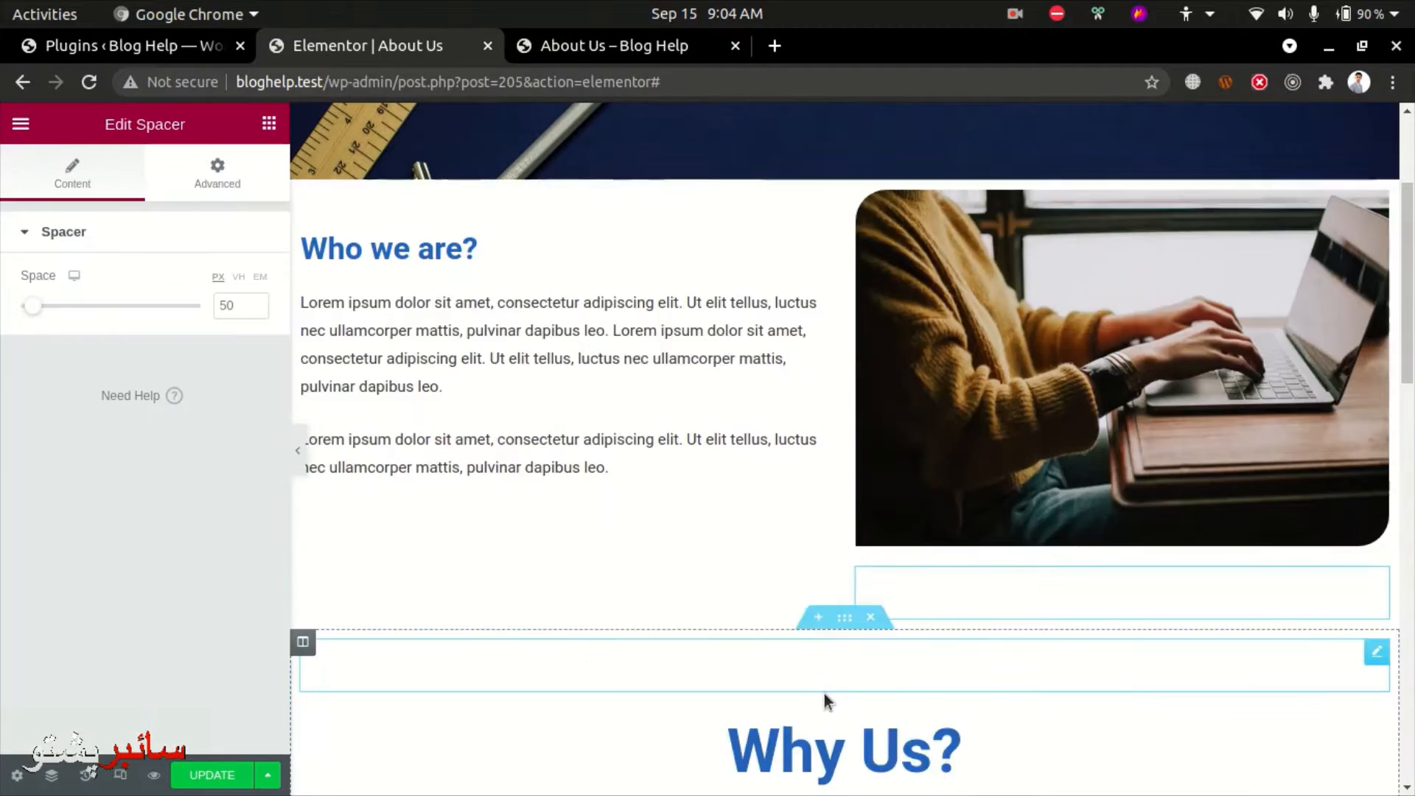
{"action": "left_click_drag", "start_coordinate": [1129, 517], "coordinate": [848, 582]}
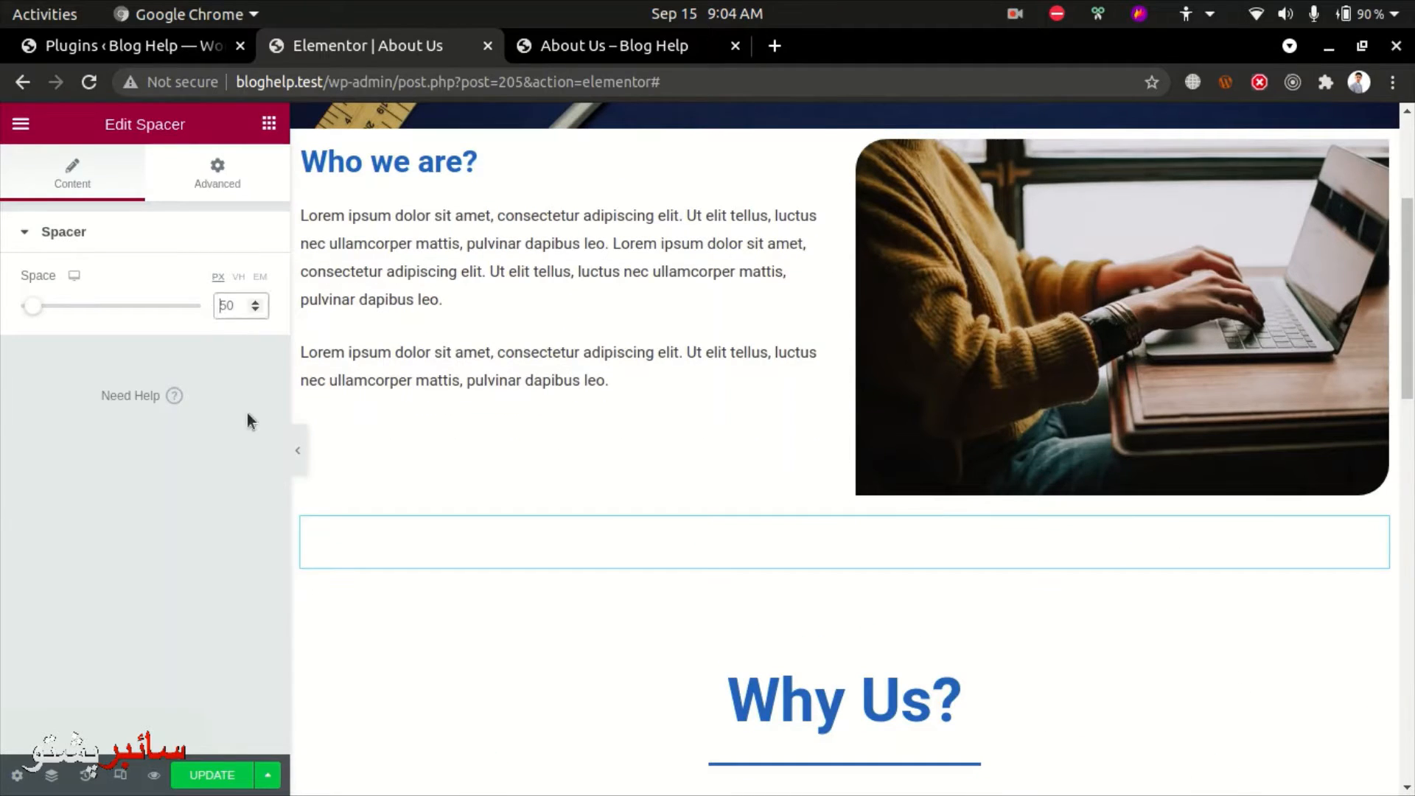
- Try the Fade In Right entrance animation on the Time Management icon box, and set it to Fade In Up instead
{"action": "scroll", "coordinate": [1363, 658], "scroll_direction": "down", "scroll_amount": 5}
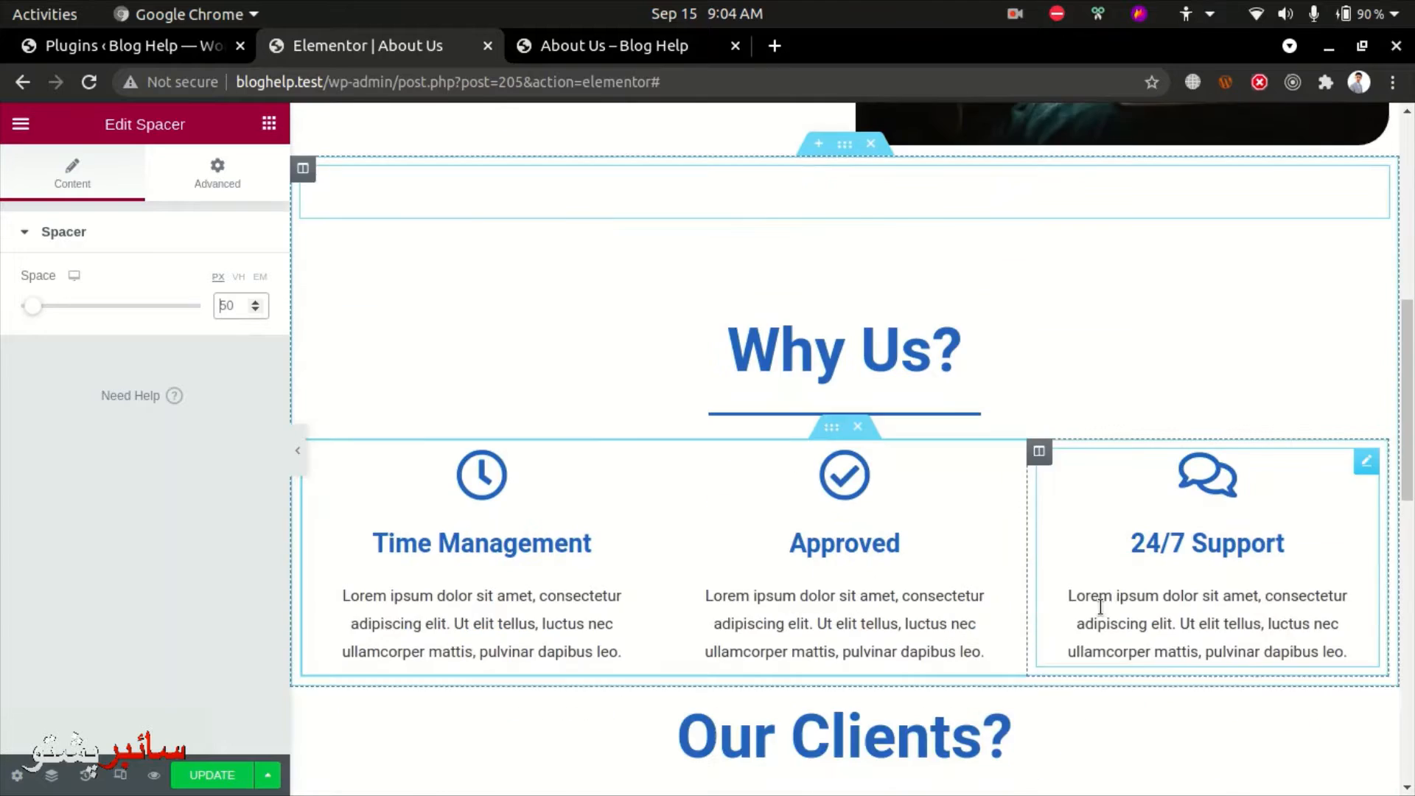
{"action": "scroll", "coordinate": [1100, 606], "scroll_direction": "down", "scroll_amount": 2}
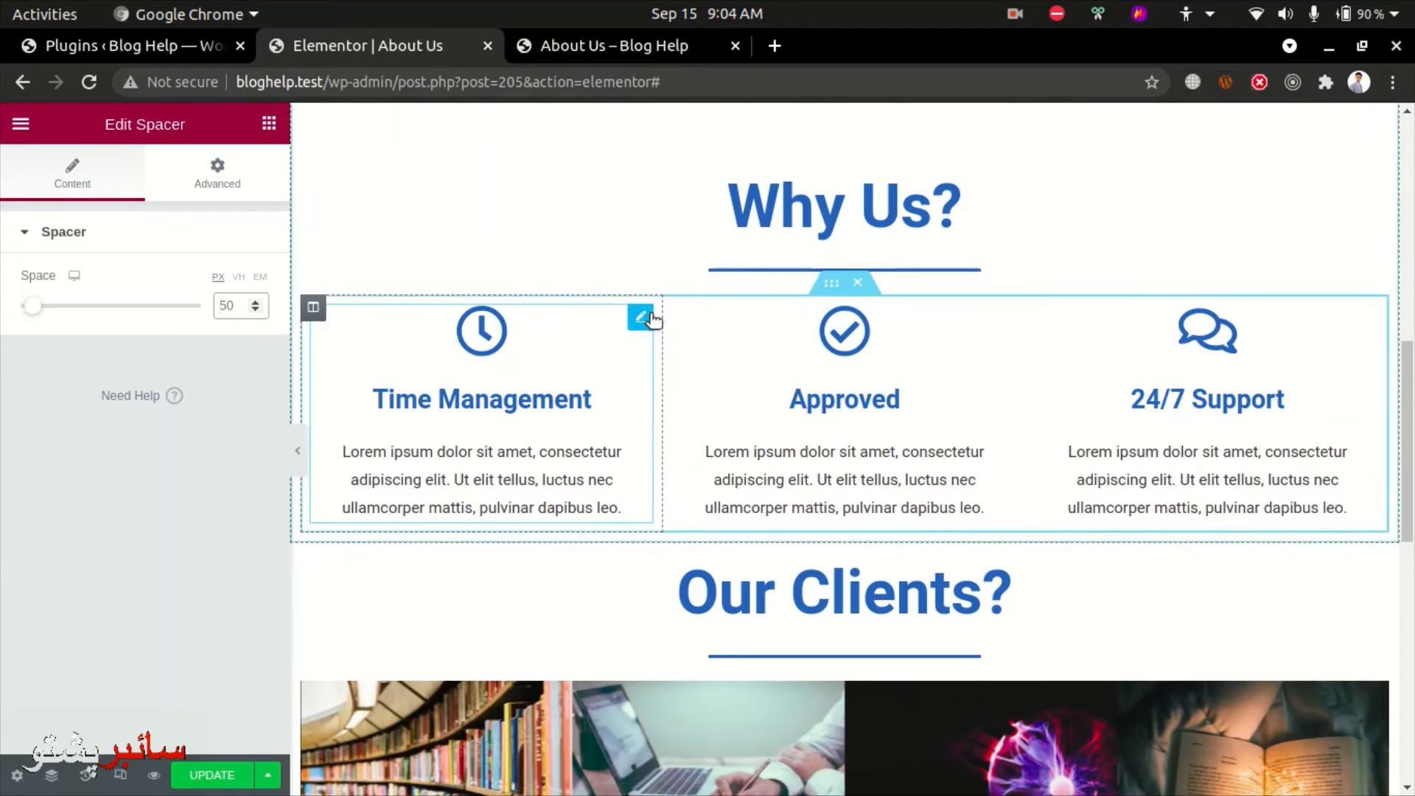
{"action": "left_click", "coordinate": [651, 317]}
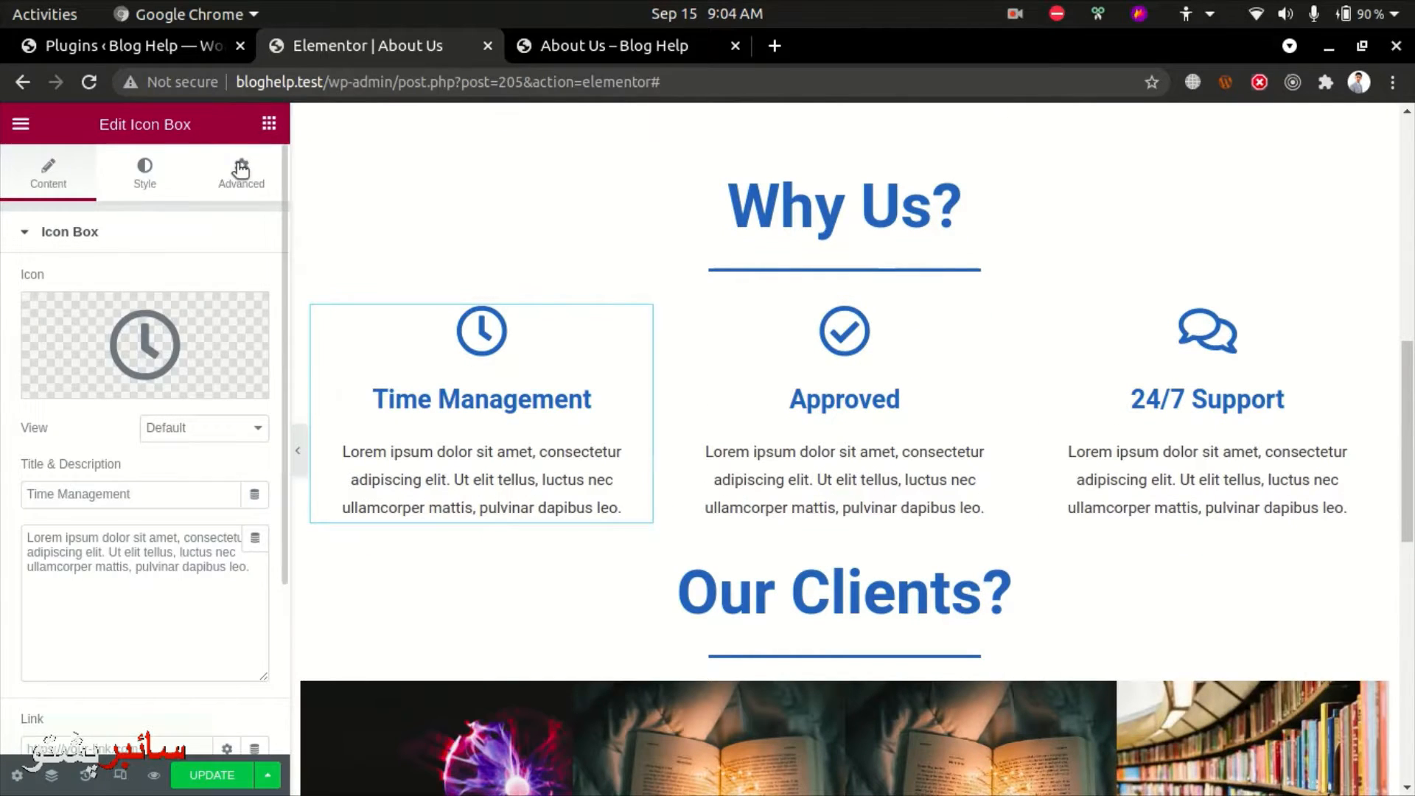
{"action": "left_click", "coordinate": [241, 166]}
{"action": "scroll", "coordinate": [141, 540], "scroll_direction": "down", "scroll_amount": 2}
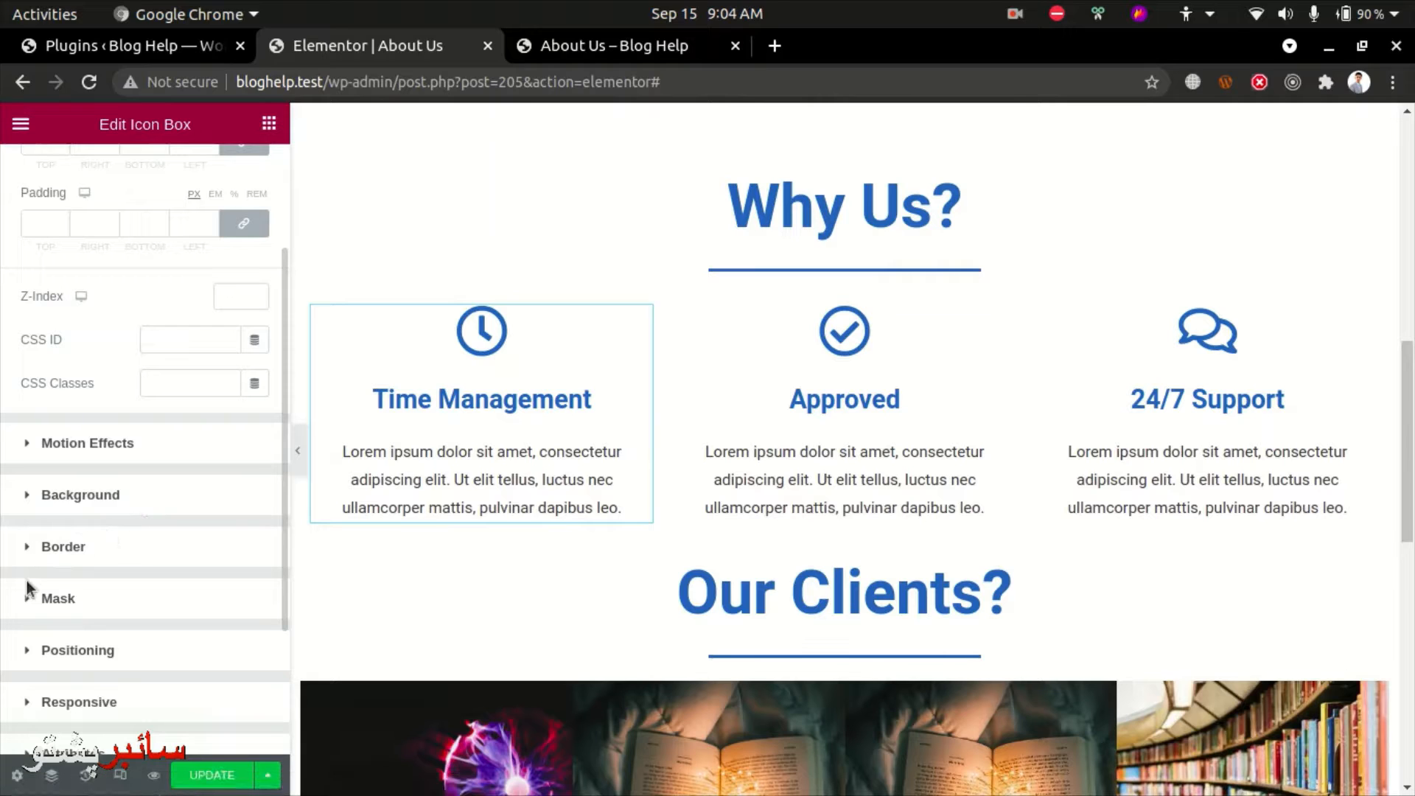
{"action": "left_click", "coordinate": [26, 444]}
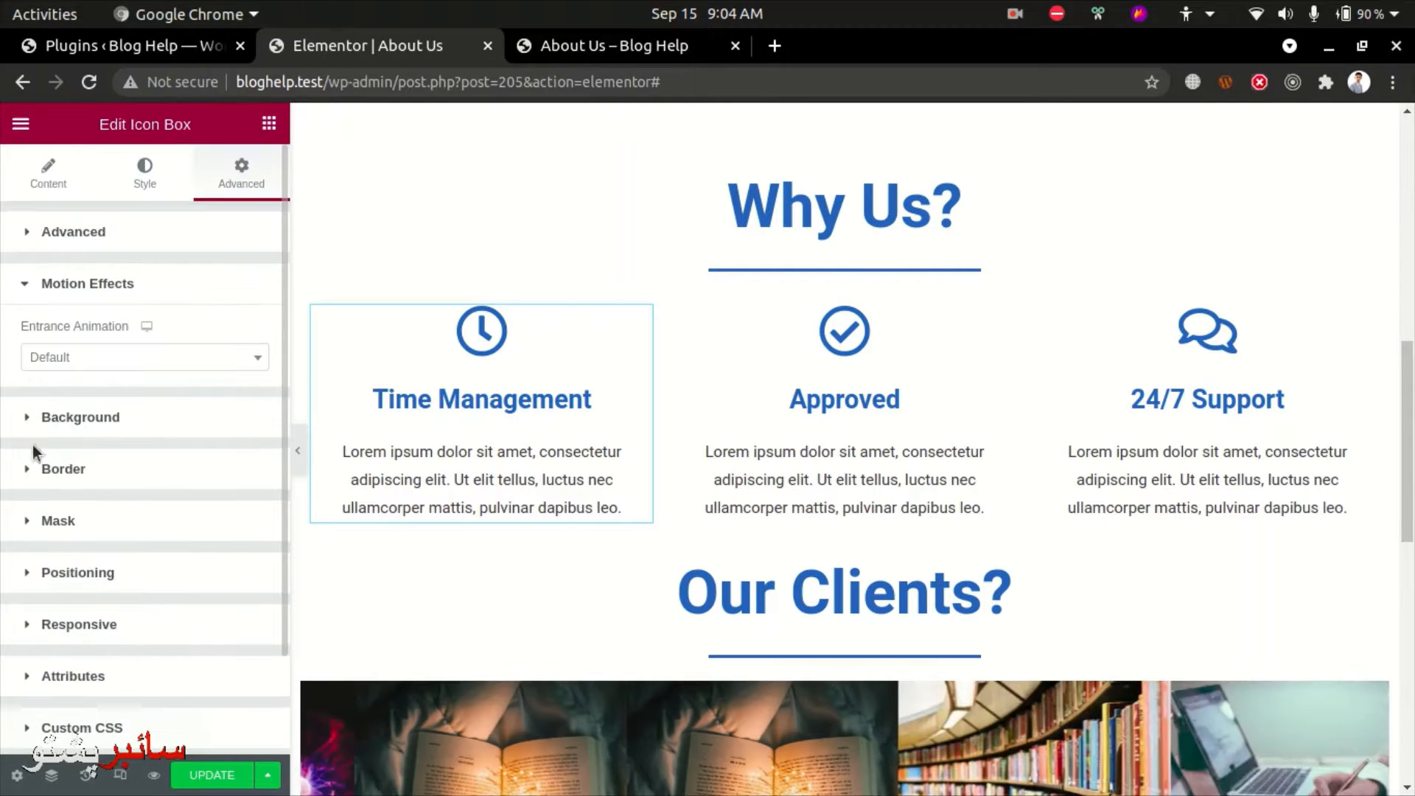
{"action": "left_click", "coordinate": [74, 360]}
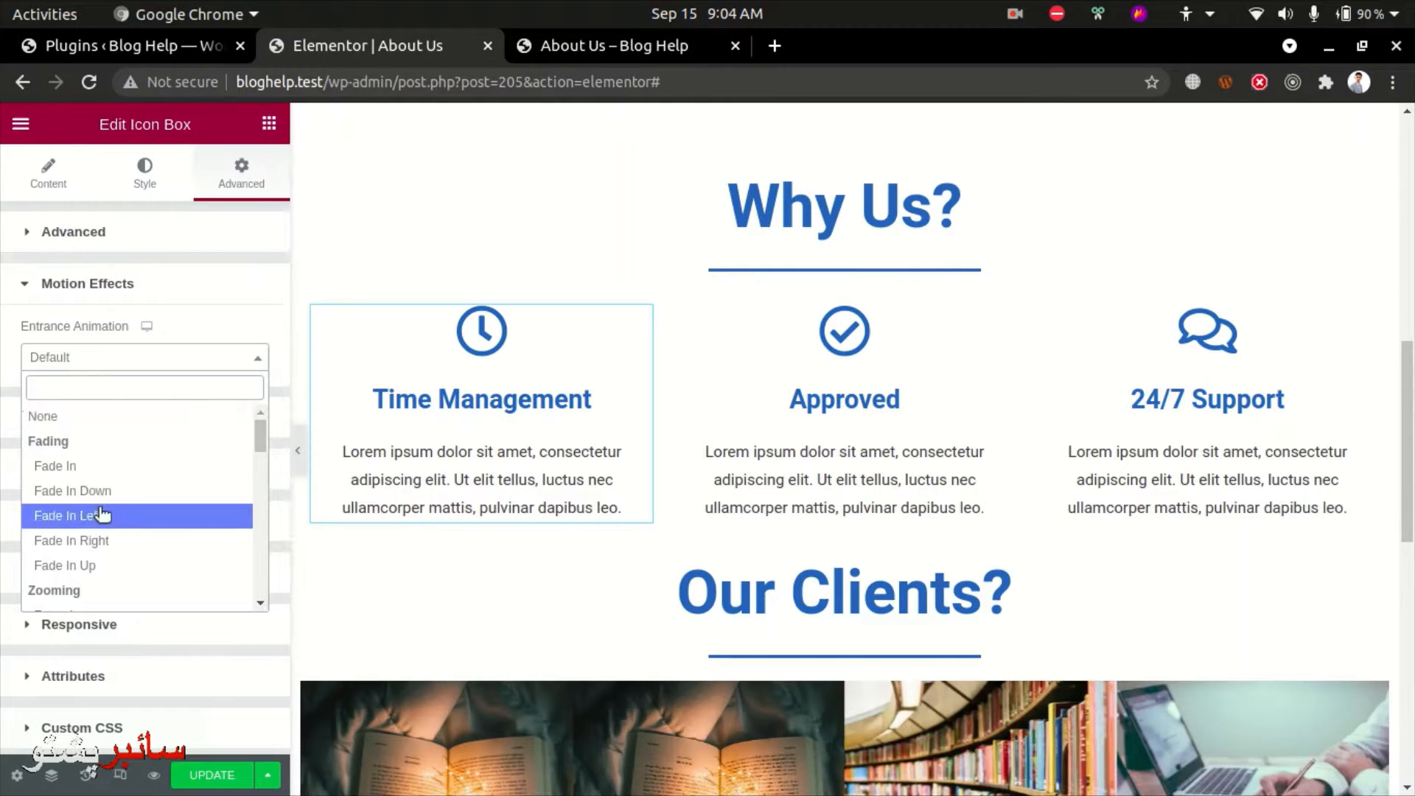
{"action": "left_click", "coordinate": [104, 546]}
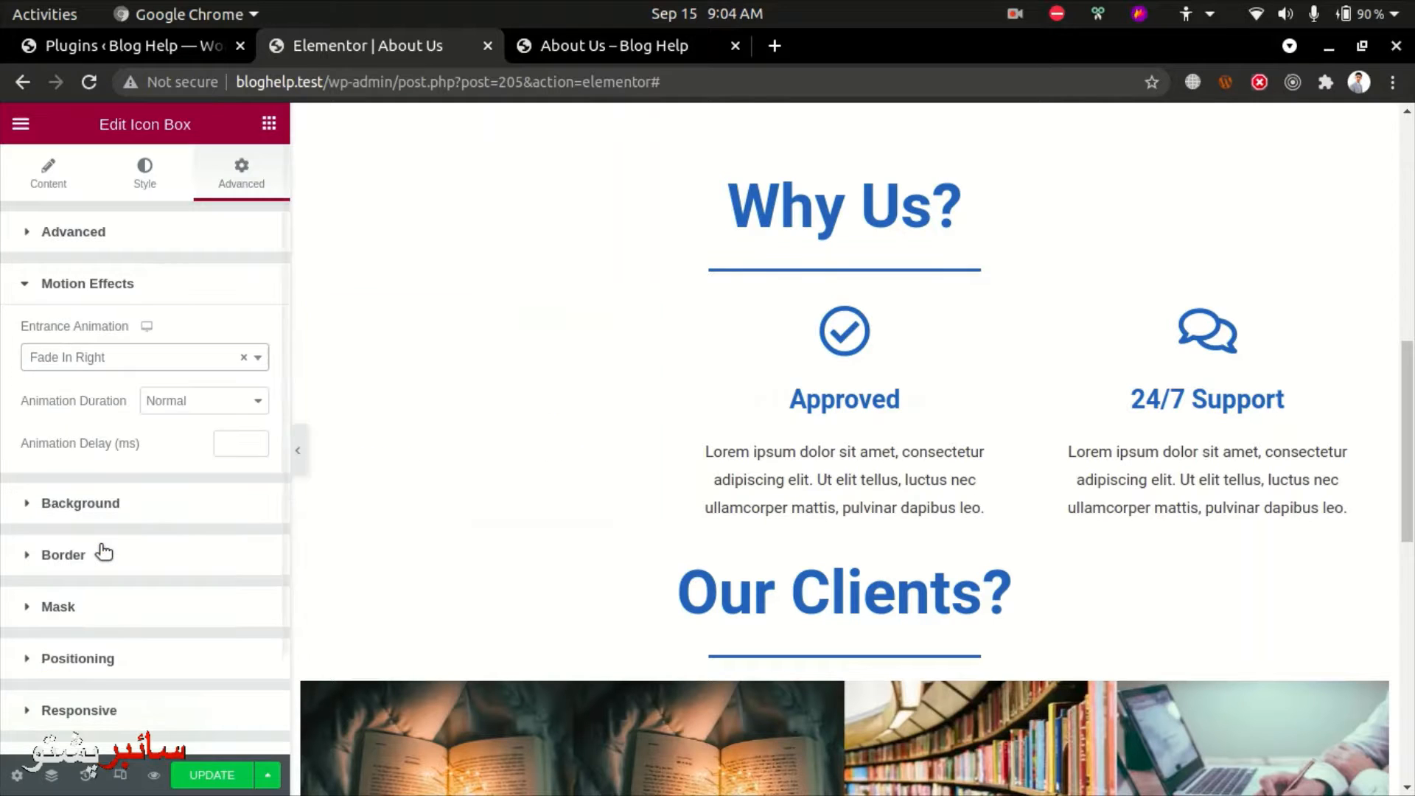
{"action": "left_click", "coordinate": [164, 362]}
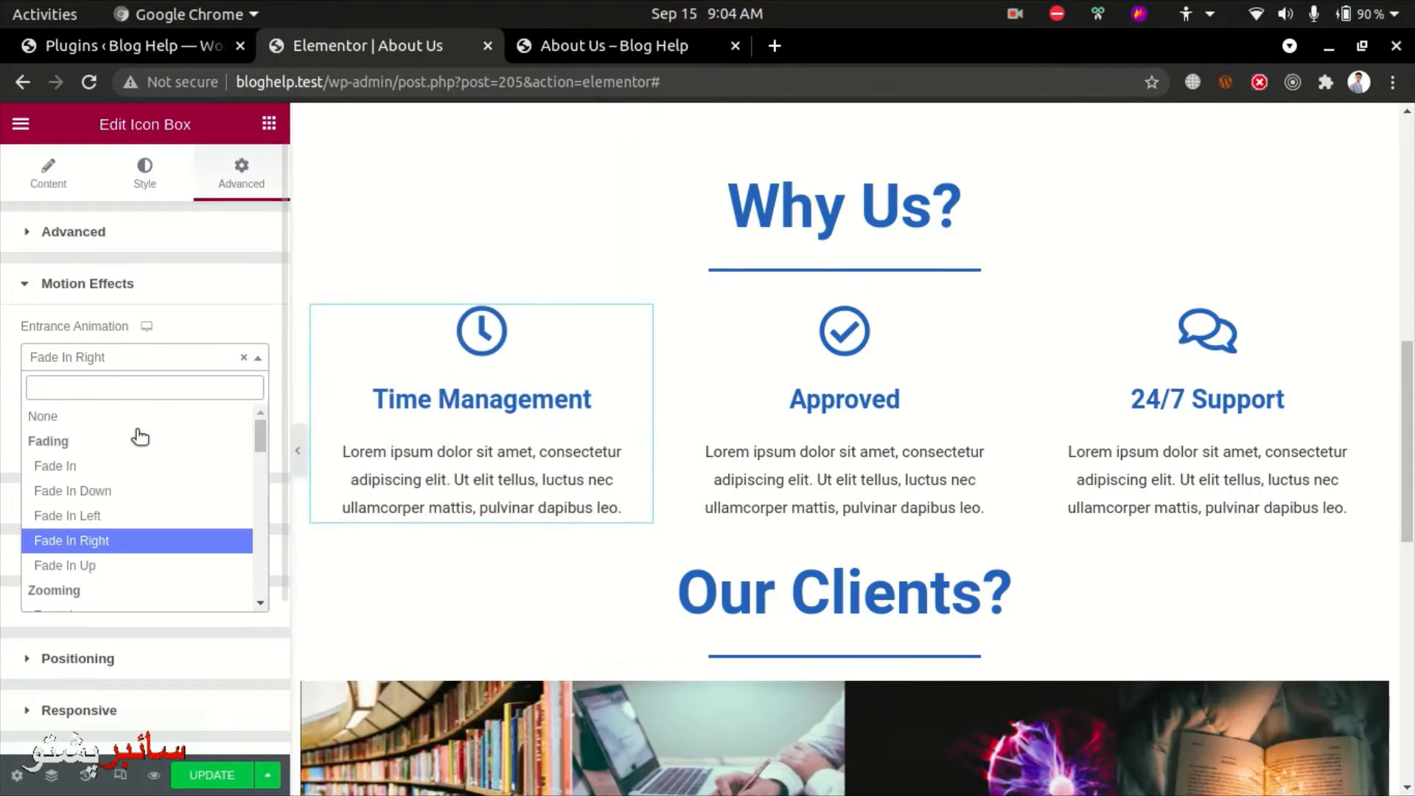
{"action": "left_click", "coordinate": [109, 565]}
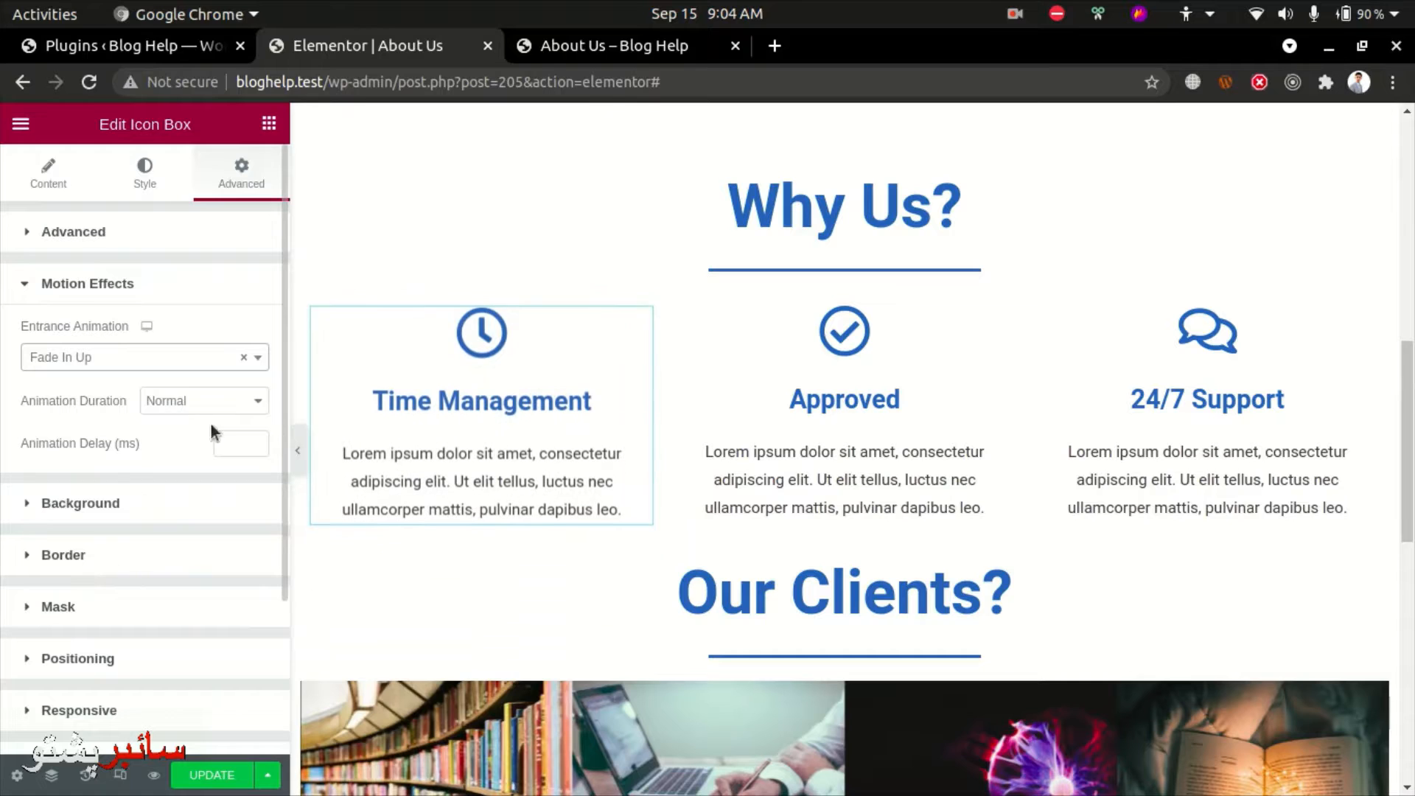
- Try the Slow animation duration on the Time Management icon box and set it back to Normal
{"action": "left_click", "coordinate": [191, 400]}
{"action": "left_click", "coordinate": [183, 421]}
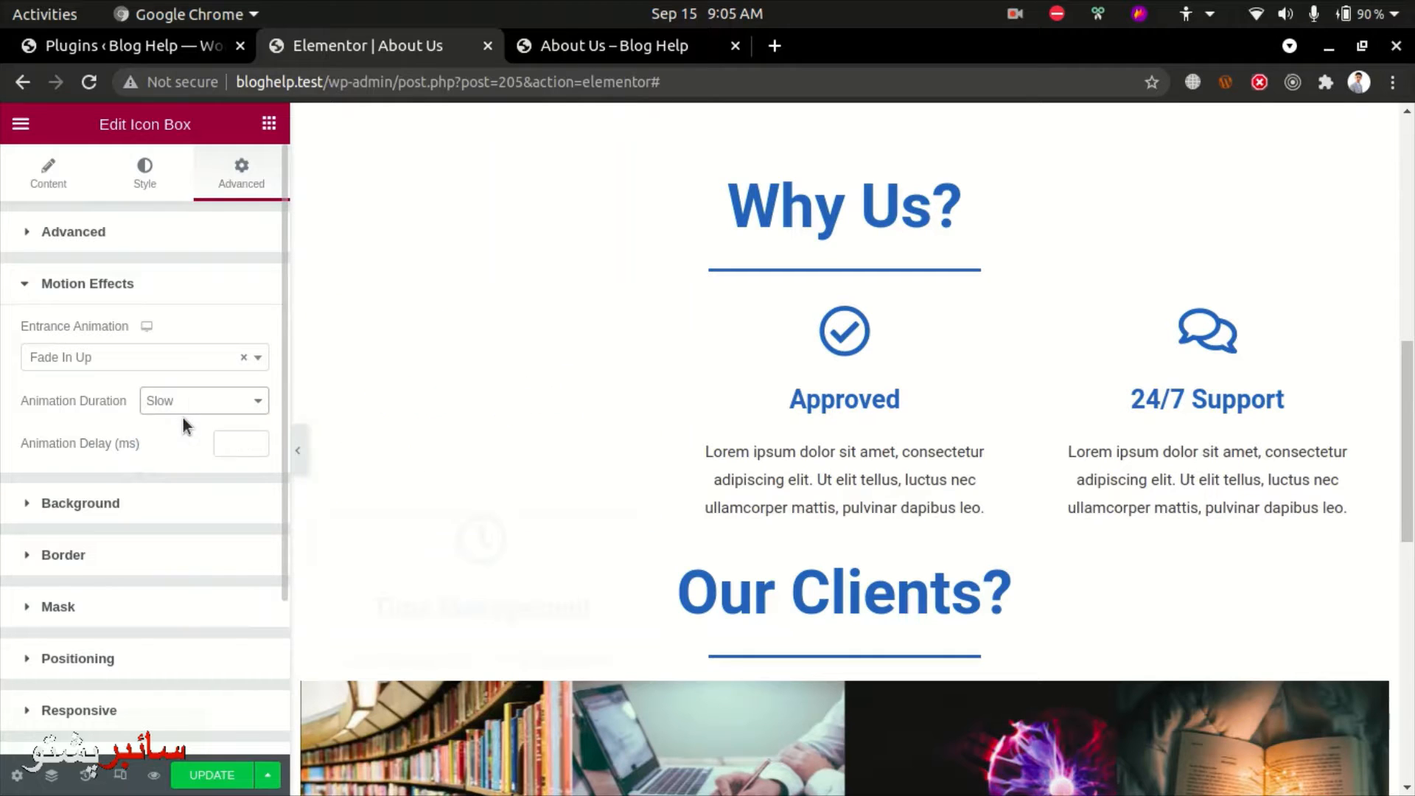
{"action": "left_click", "coordinate": [175, 405]}
{"action": "left_click", "coordinate": [170, 440]}
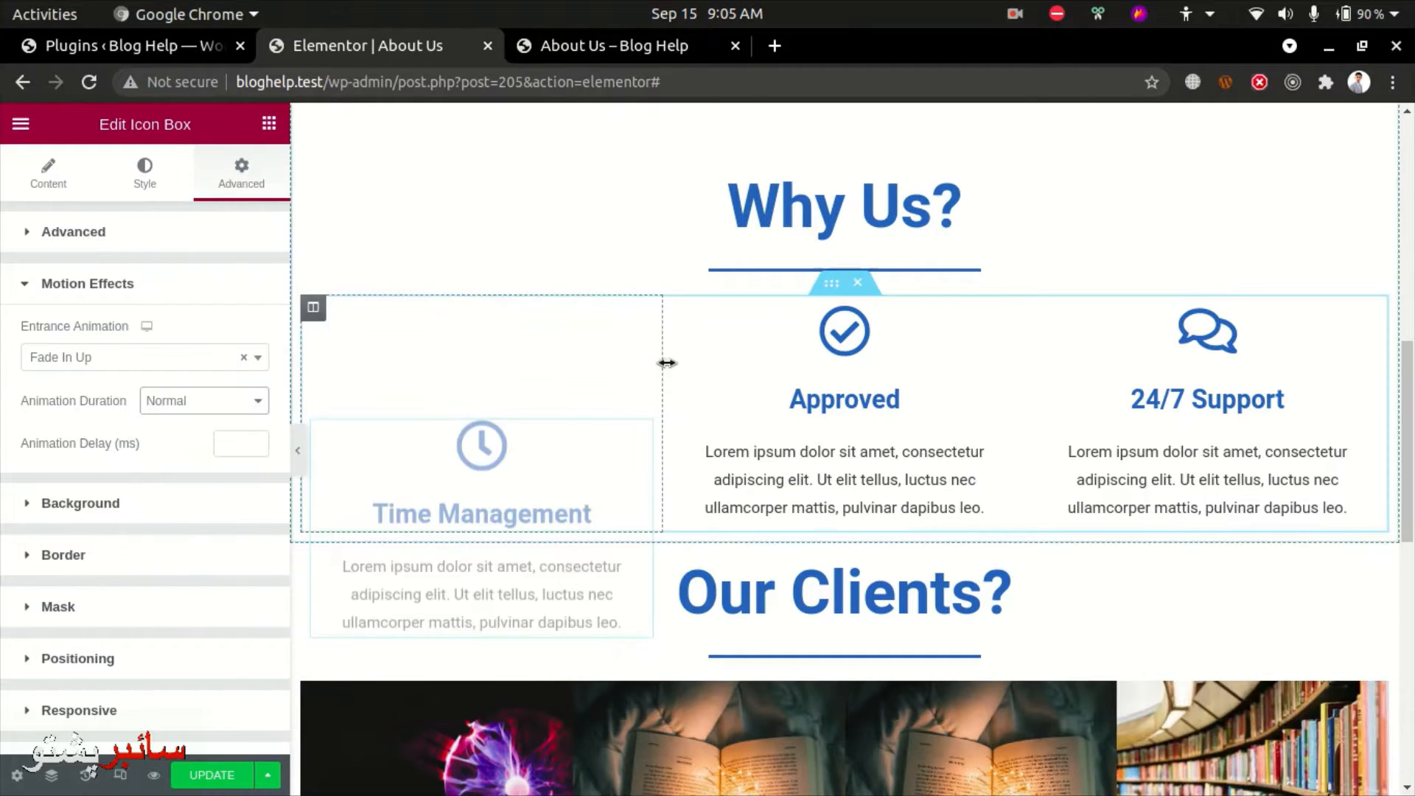
- Set the entrance animation of the Approved icon box to Fade In Up
{"action": "left_click", "coordinate": [1003, 317]}
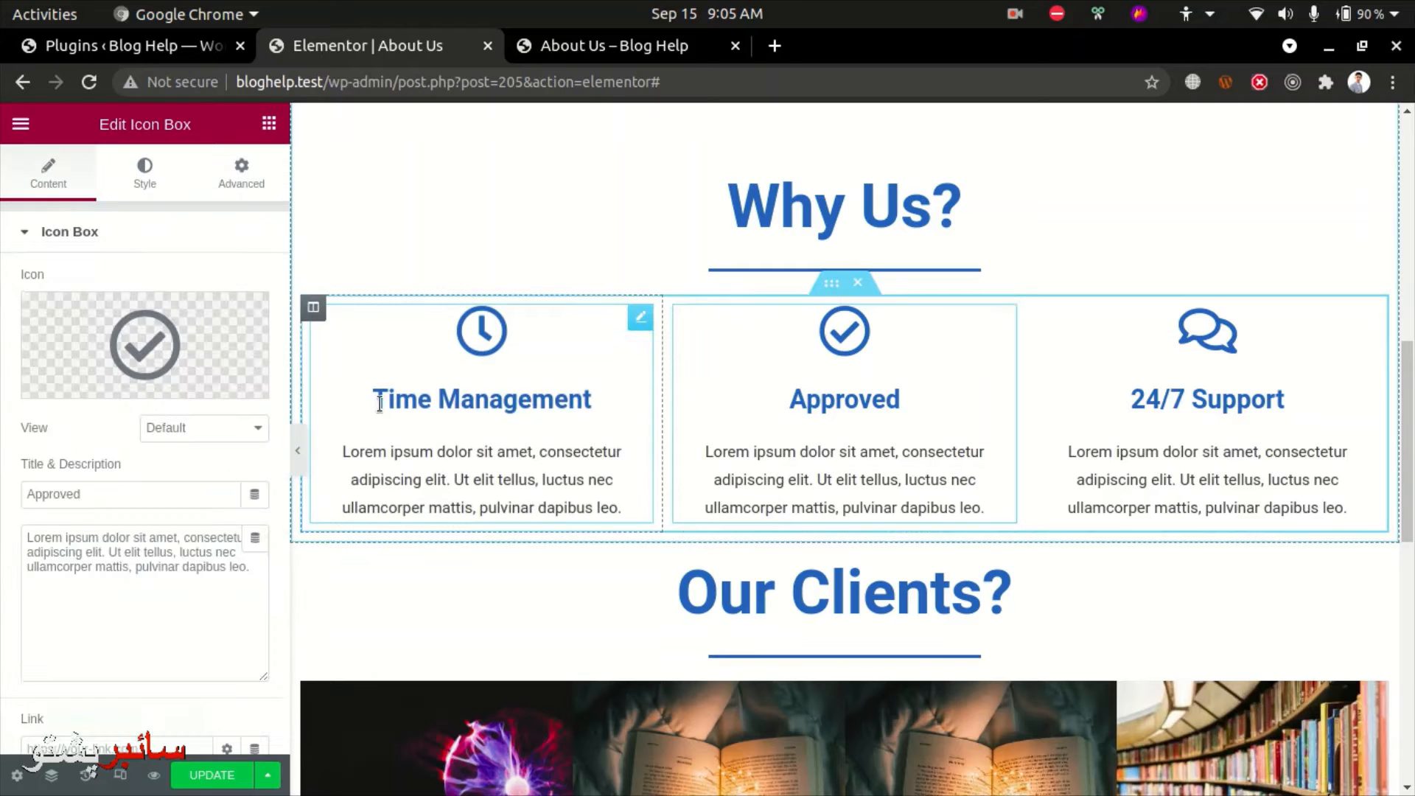
{"action": "left_click", "coordinate": [144, 174]}
{"action": "left_click", "coordinate": [249, 179]}
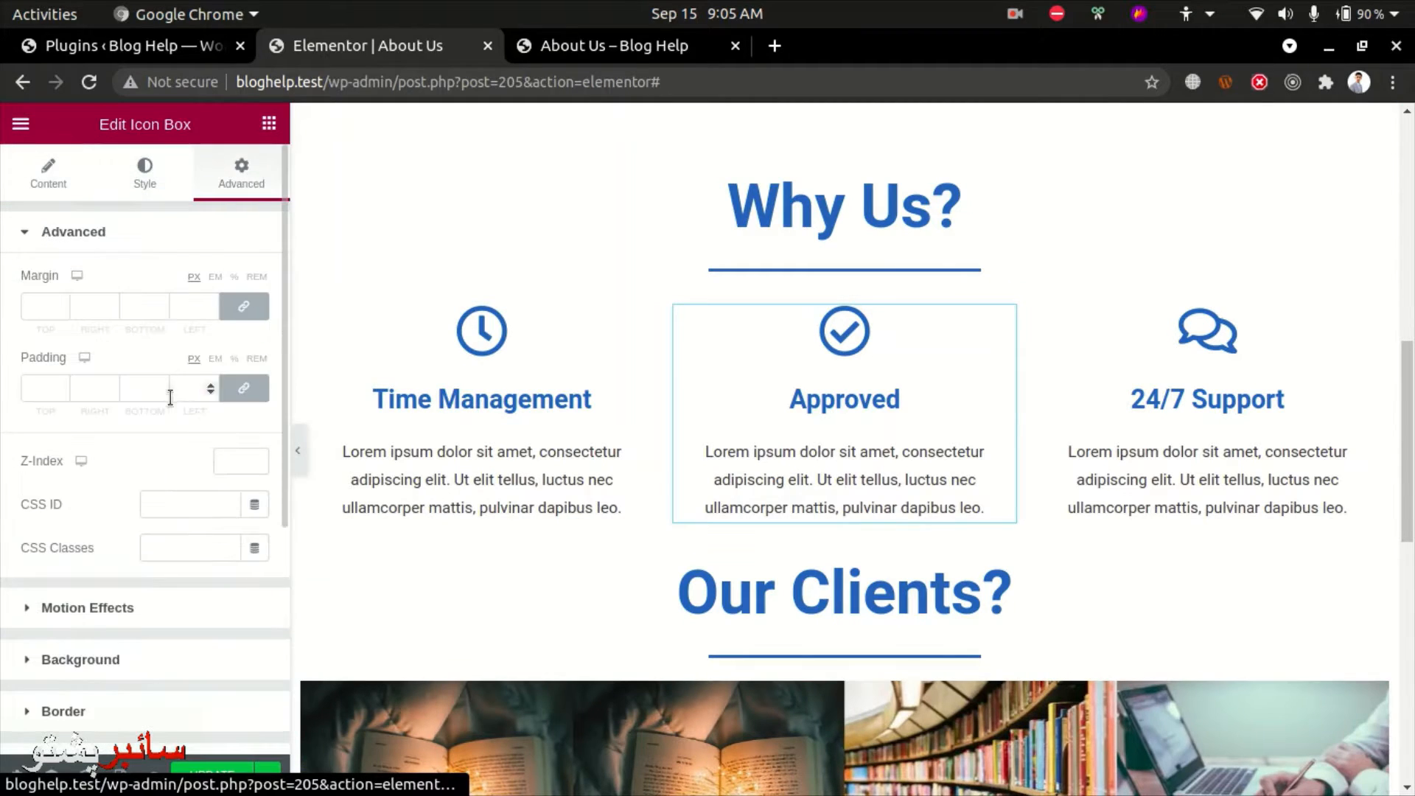
{"action": "left_click", "coordinate": [147, 609]}
{"action": "left_click", "coordinate": [140, 360]}
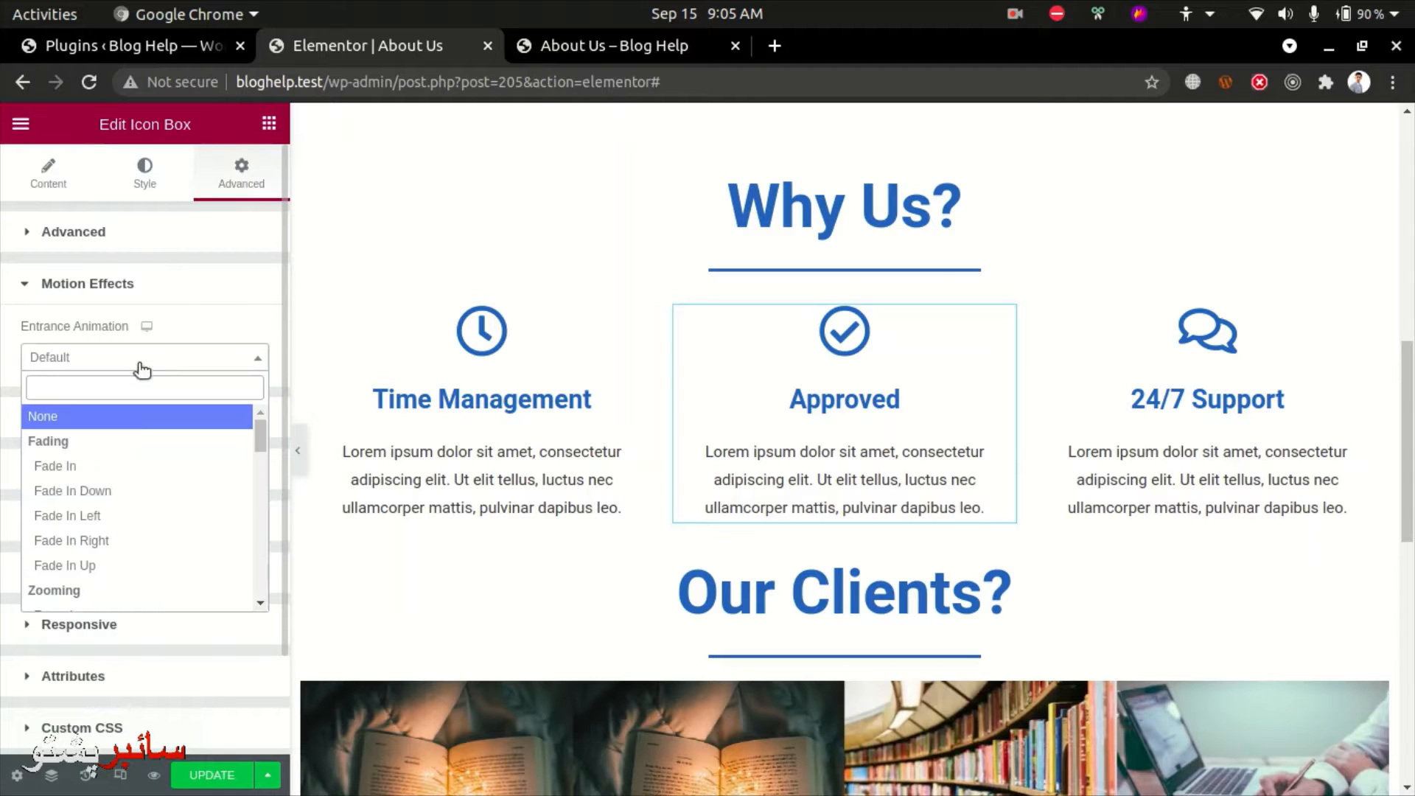
{"action": "left_click", "coordinate": [128, 564]}
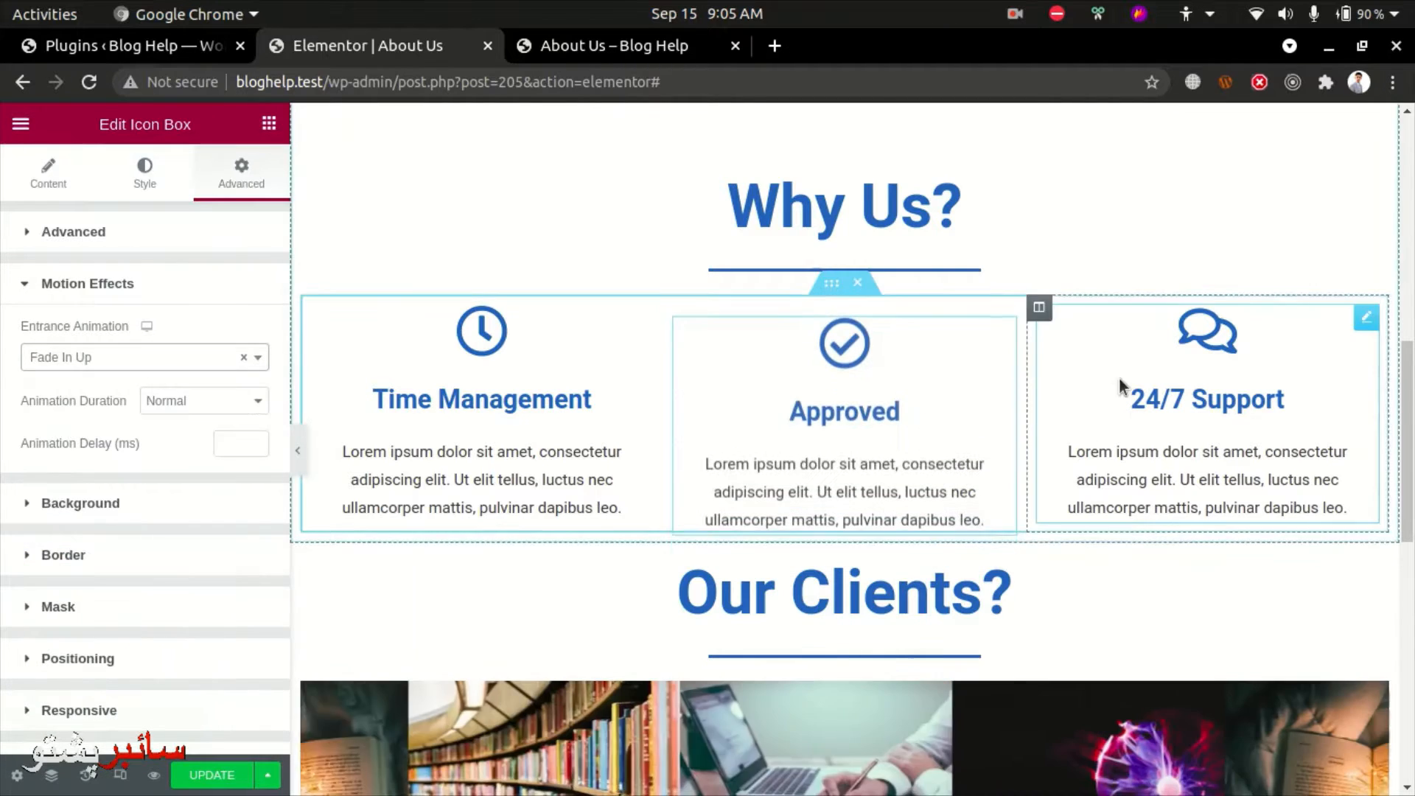
- Set the entrance animation of the 24/7 Support icon box to Fade In Up
{"action": "left_click", "coordinate": [1365, 319]}
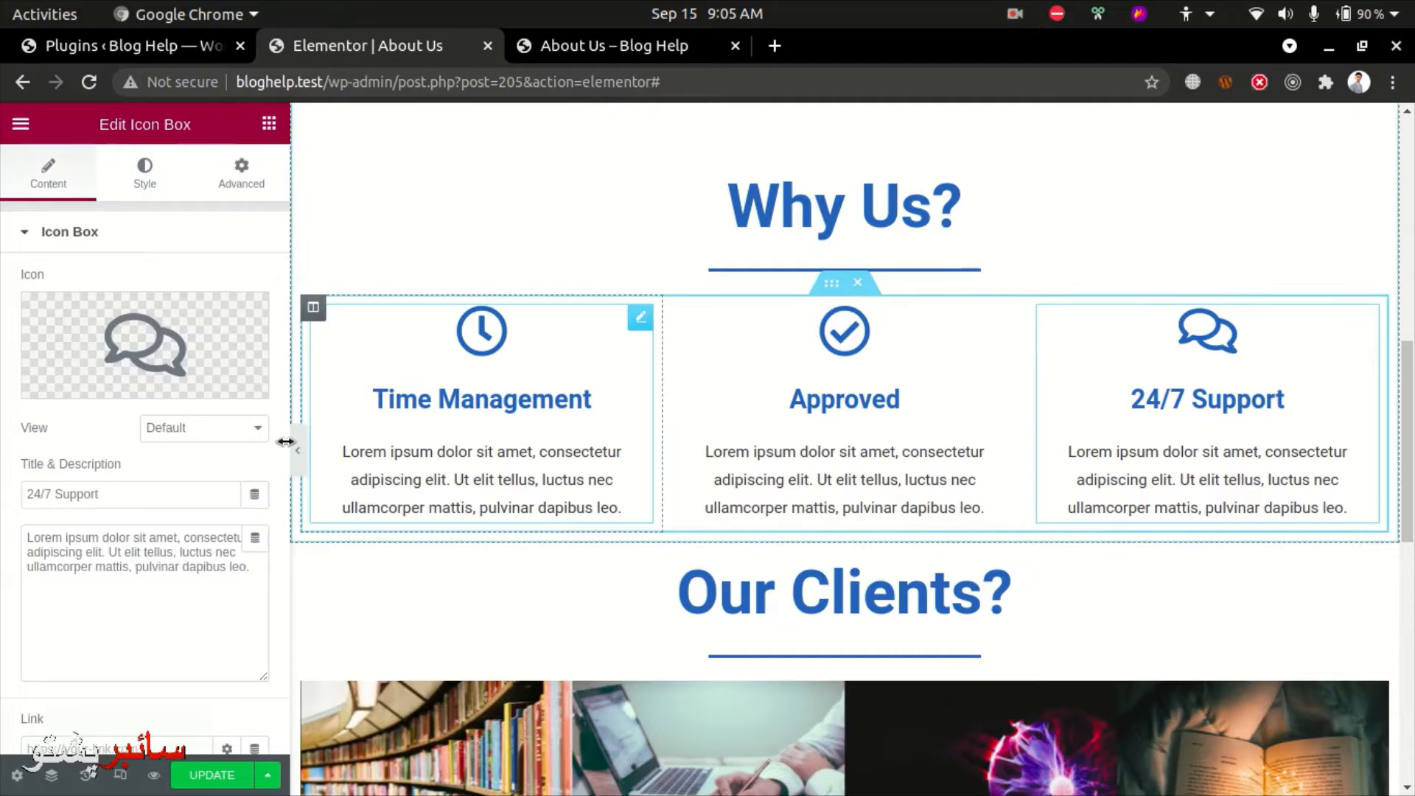
{"action": "left_click", "coordinate": [177, 426]}
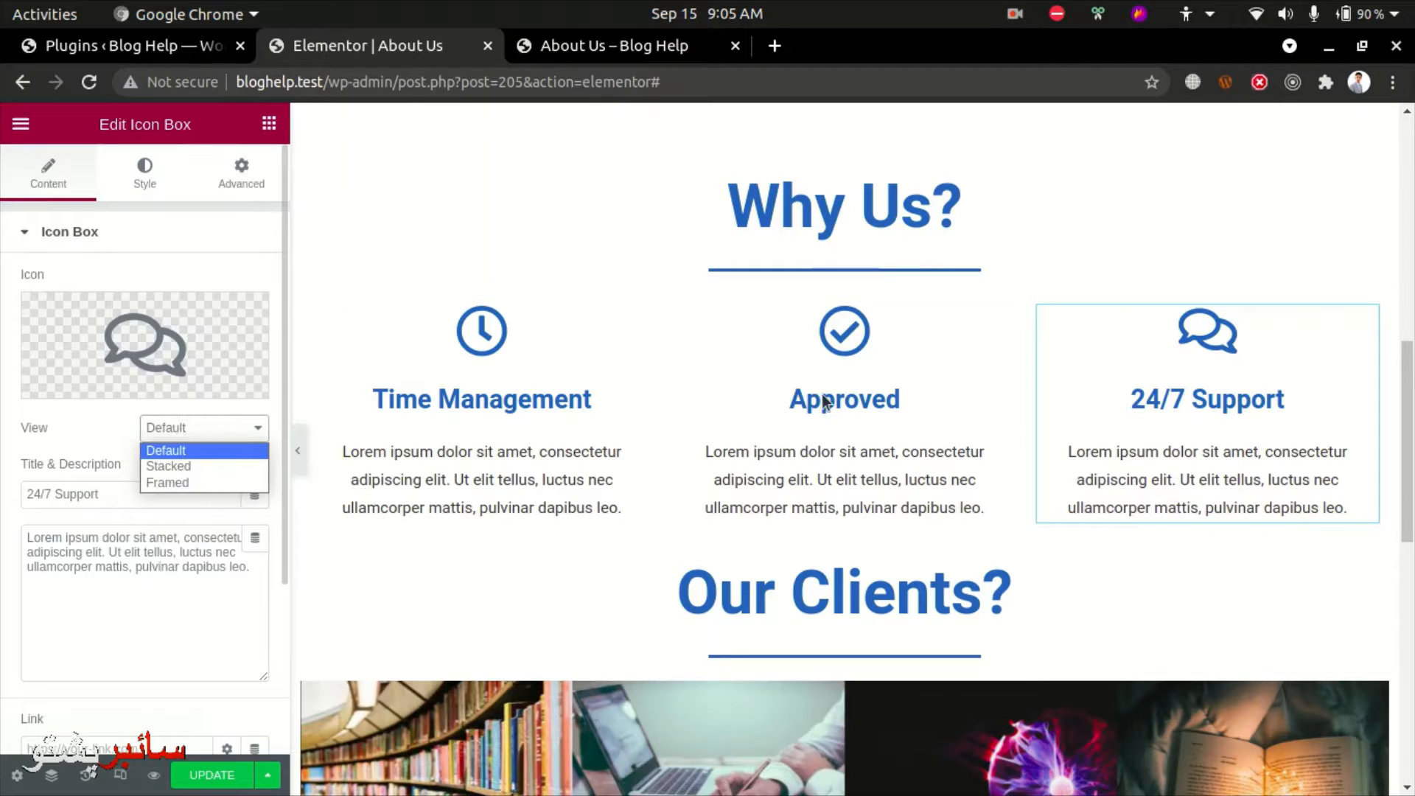
{"action": "left_click", "coordinate": [224, 175]}
{"action": "left_click", "coordinate": [225, 176]}
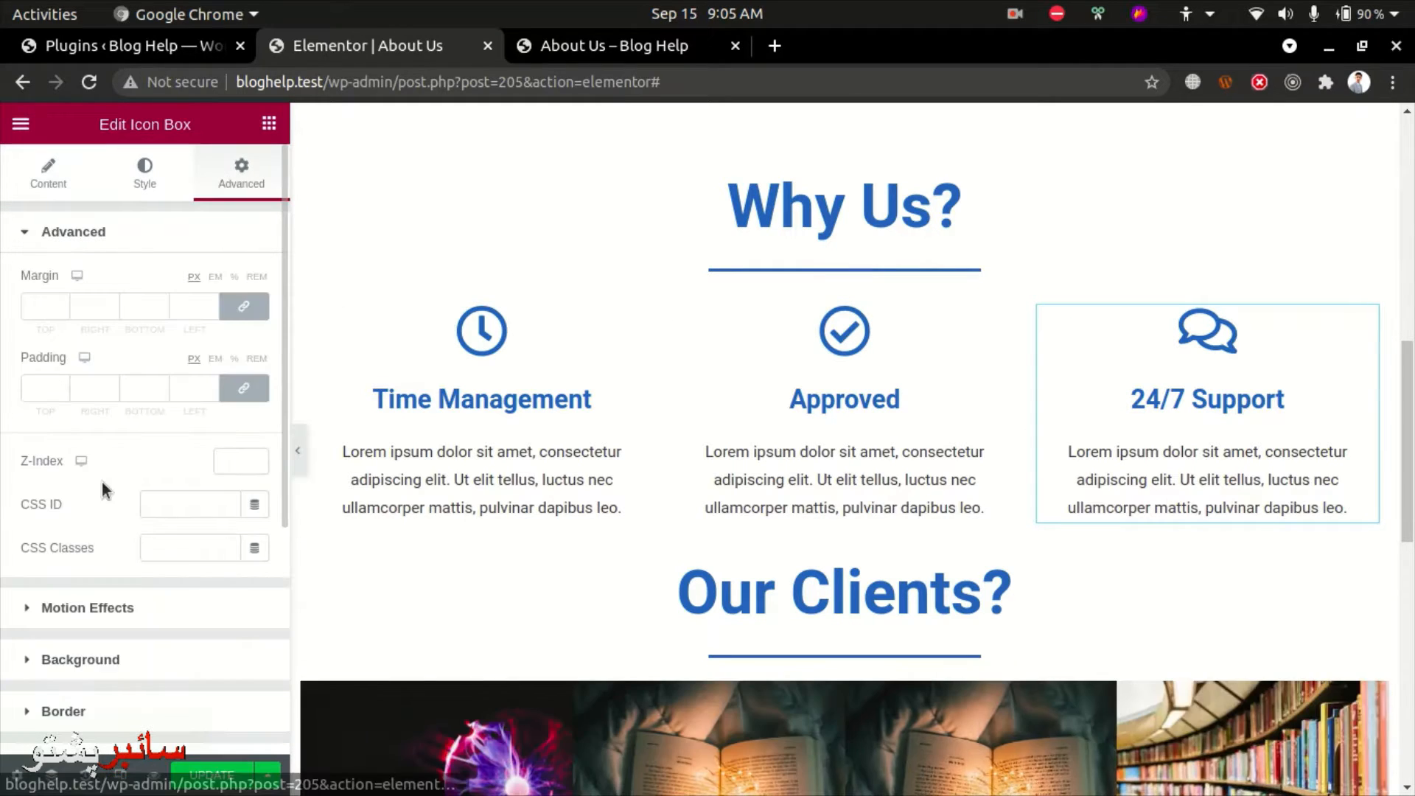
{"action": "left_click", "coordinate": [144, 619]}
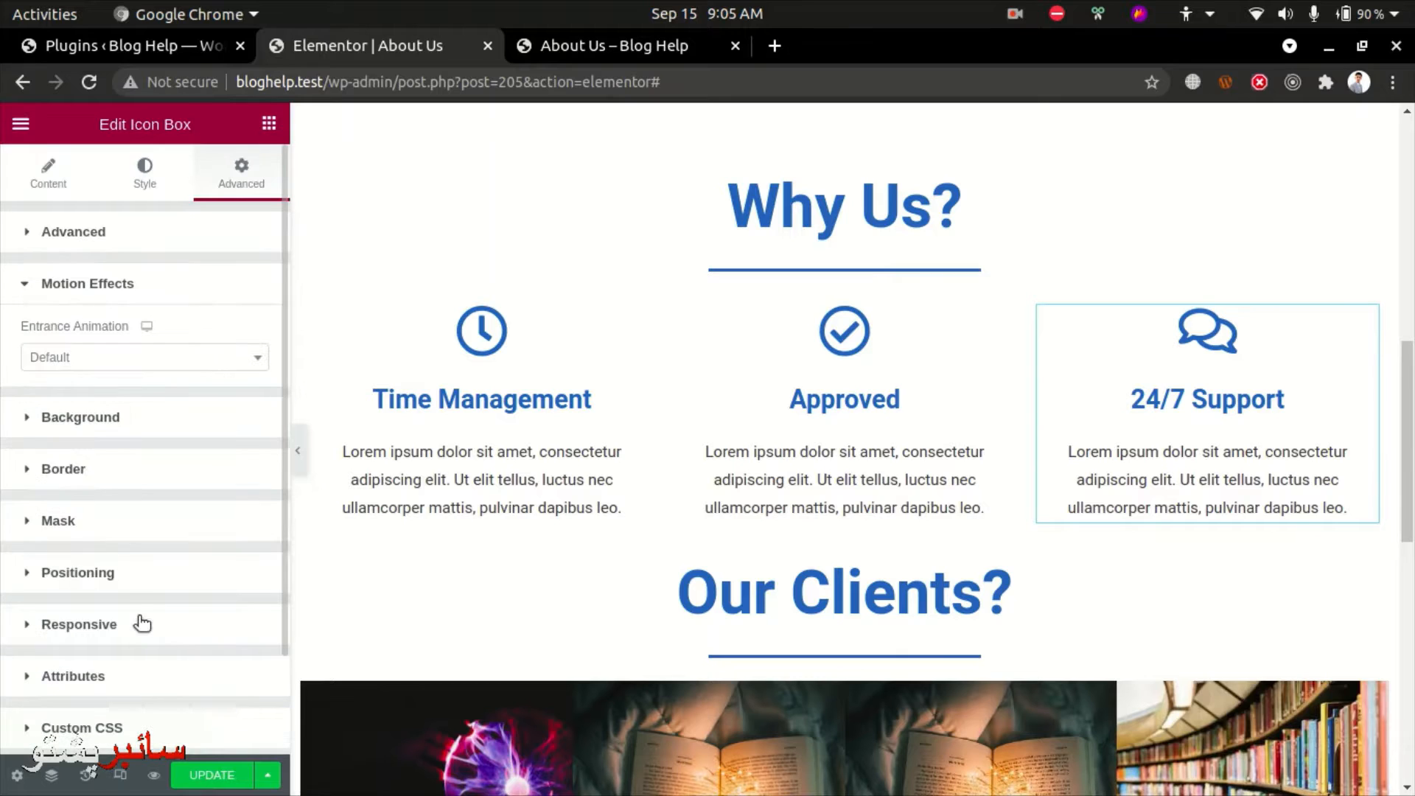
{"action": "left_click", "coordinate": [133, 359]}
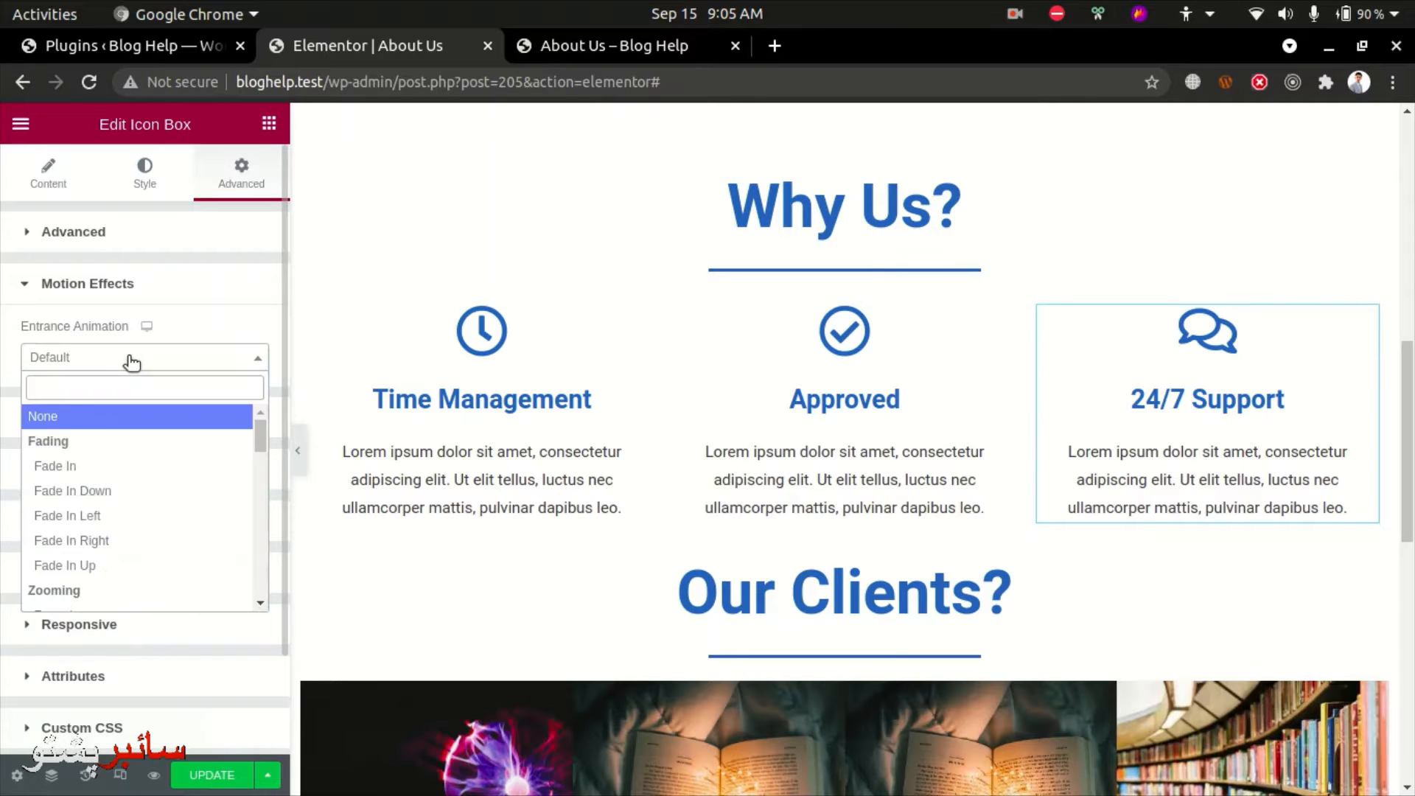
{"action": "left_click", "coordinate": [113, 573]}
- Add two Spacer widgets between the "Why Us?" icon boxes and the "Our Clients?" heading
{"action": "scroll", "coordinate": [1316, 494], "scroll_direction": "down", "scroll_amount": 3}
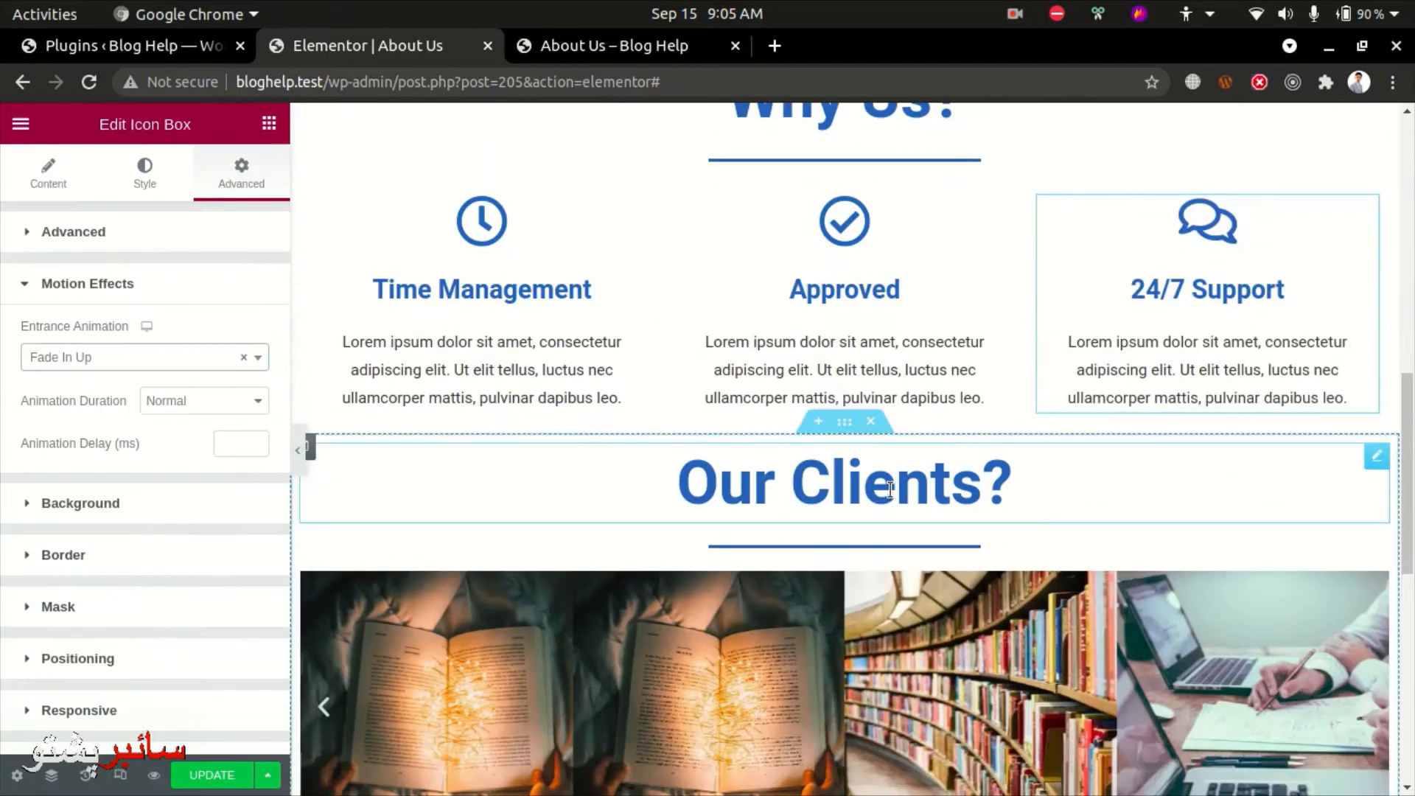
{"action": "left_click", "coordinate": [269, 124]}
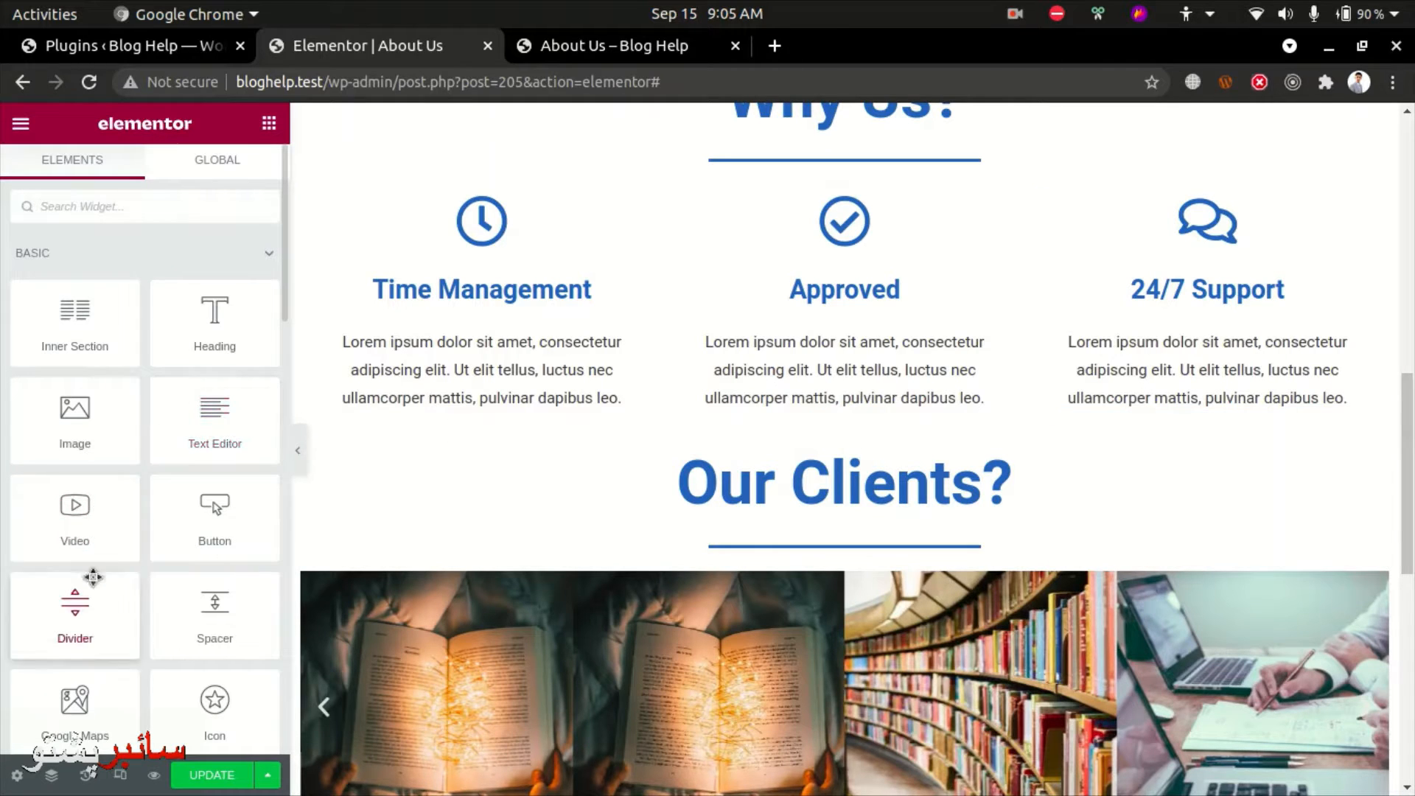
{"action": "left_click_drag", "start_coordinate": [159, 614], "coordinate": [848, 426]}
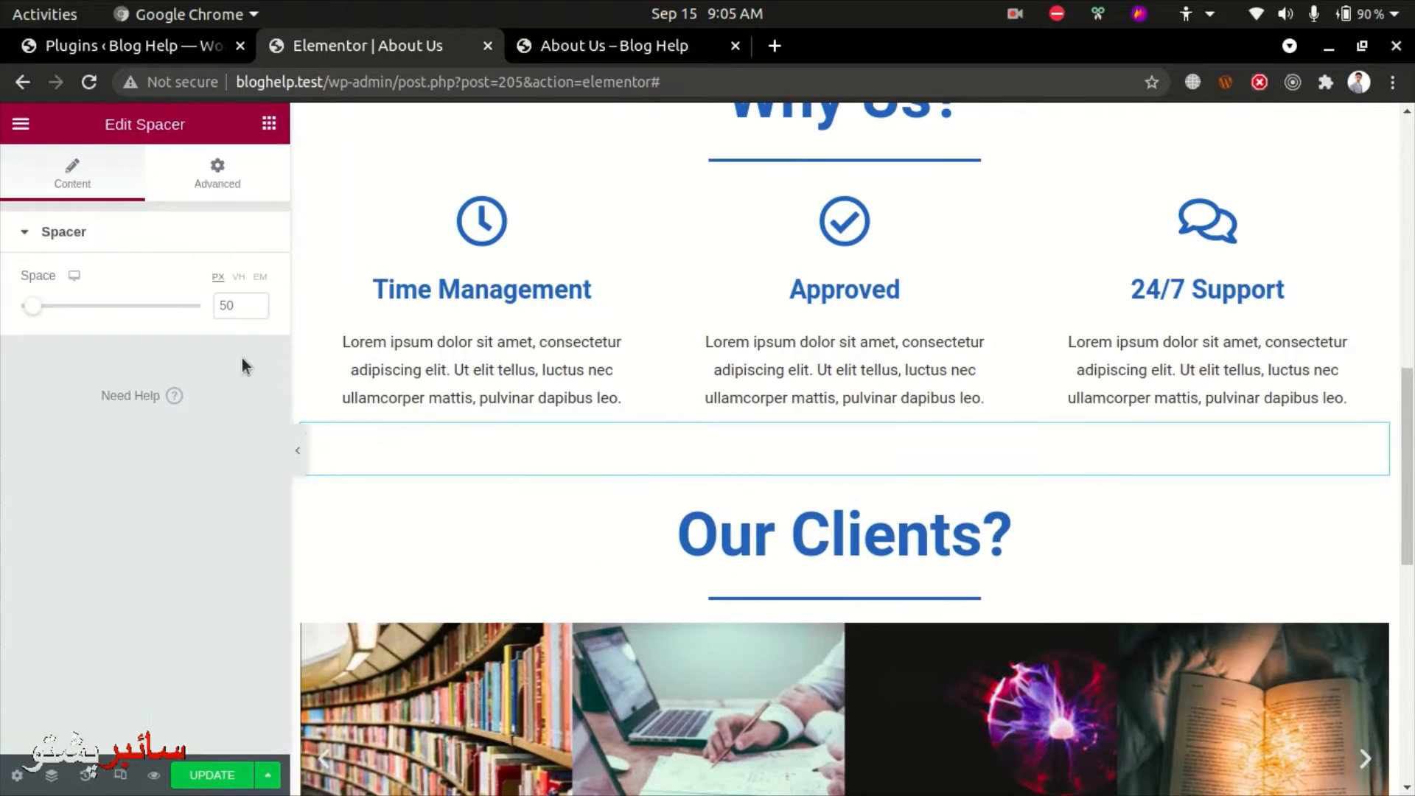
{"action": "left_click", "coordinate": [278, 122]}
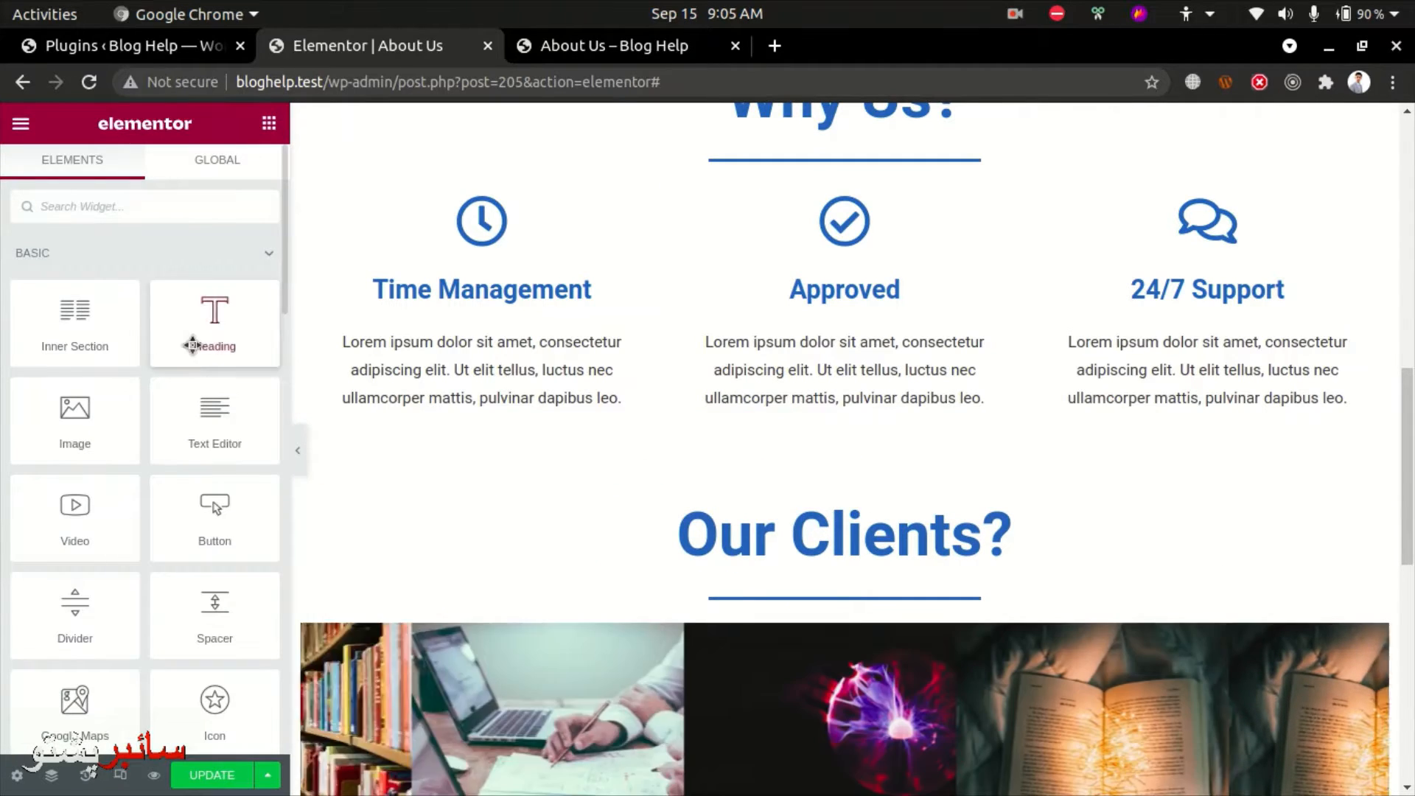
{"action": "left_click_drag", "start_coordinate": [197, 614], "coordinate": [685, 504]}
- Remove the purple plasma image from the "Our Clients?" image carousel gallery and update the page
{"action": "scroll", "coordinate": [1112, 652], "scroll_direction": "down", "scroll_amount": 1}
{"action": "scroll", "coordinate": [1112, 650], "scroll_direction": "down", "scroll_amount": 5}
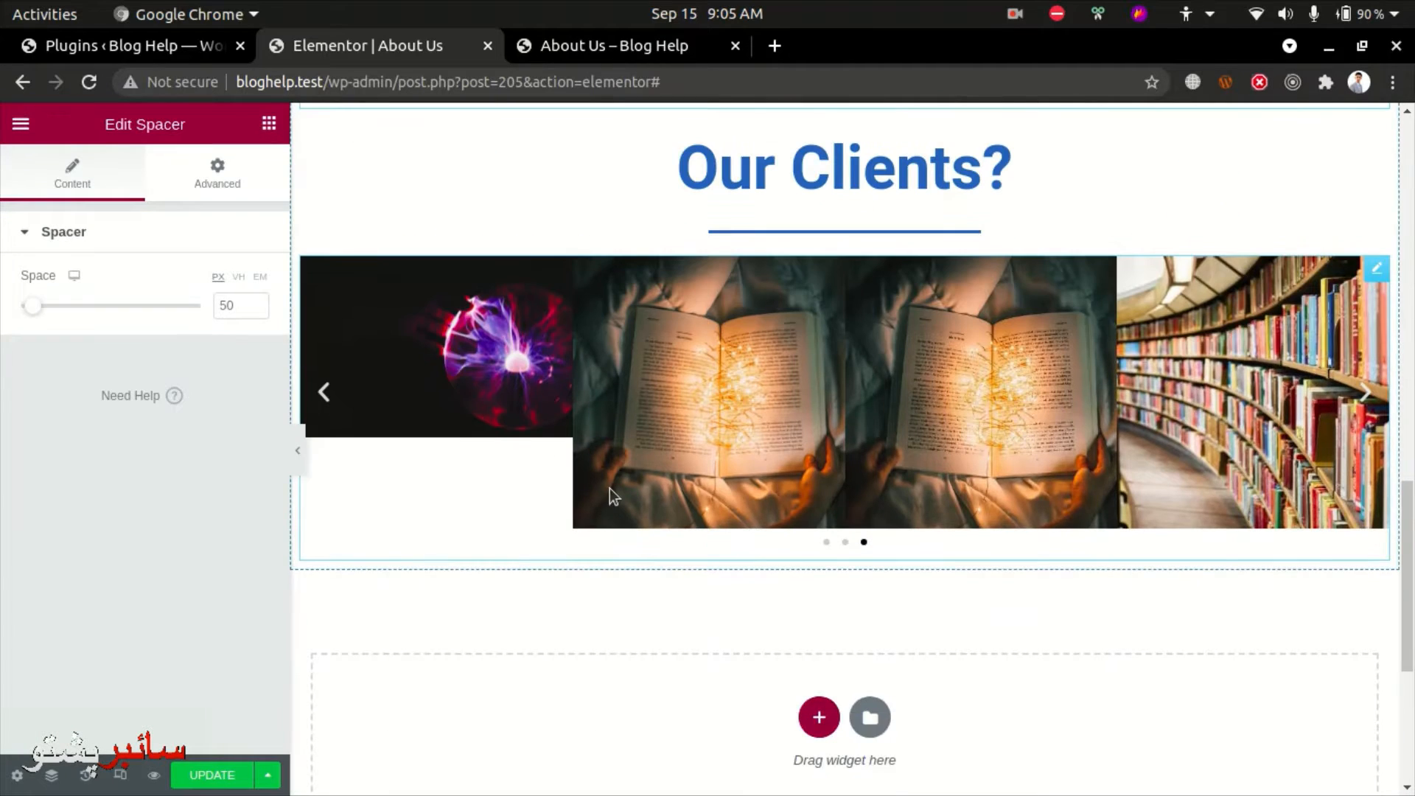
{"action": "left_click", "coordinate": [454, 375]}
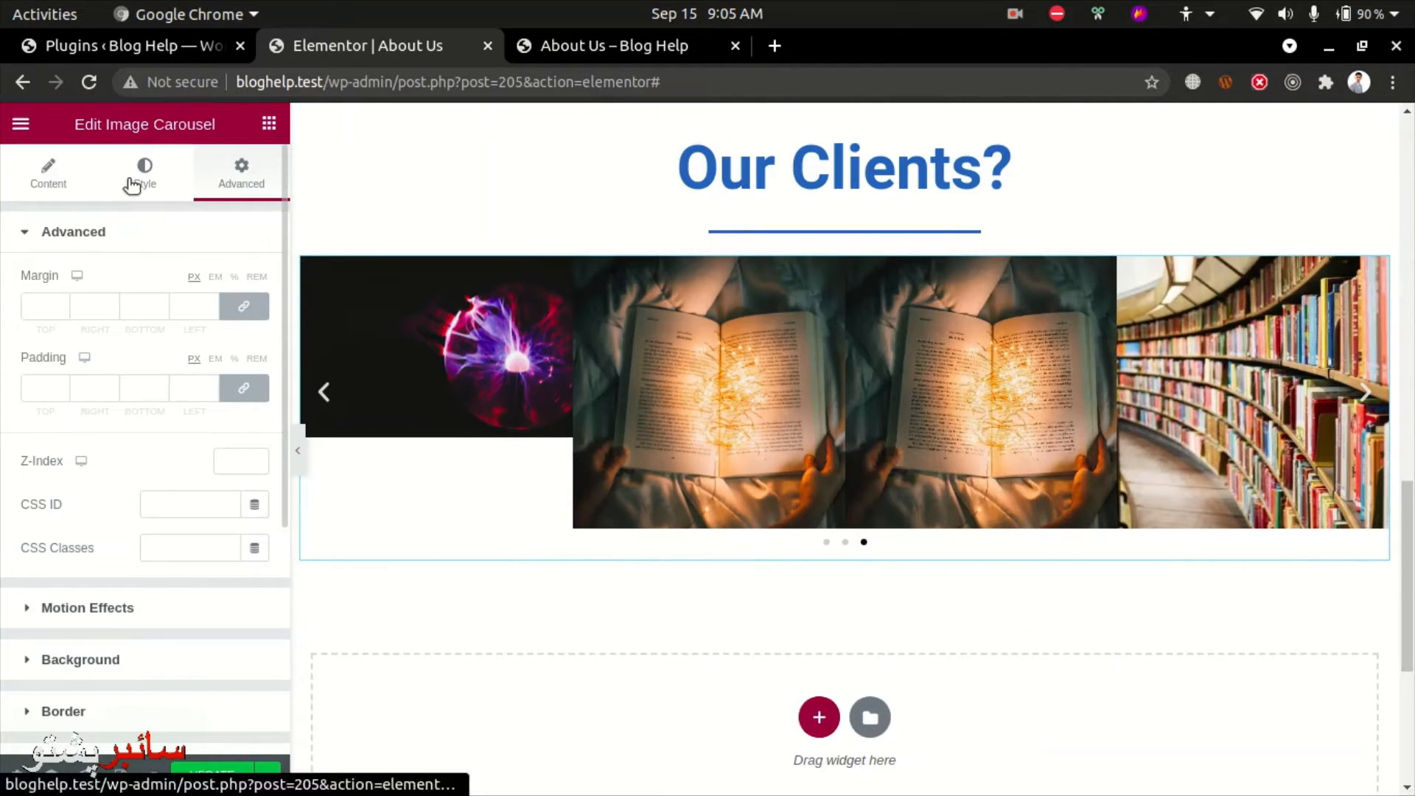
{"action": "left_click", "coordinate": [31, 184]}
{"action": "left_click", "coordinate": [148, 404]}
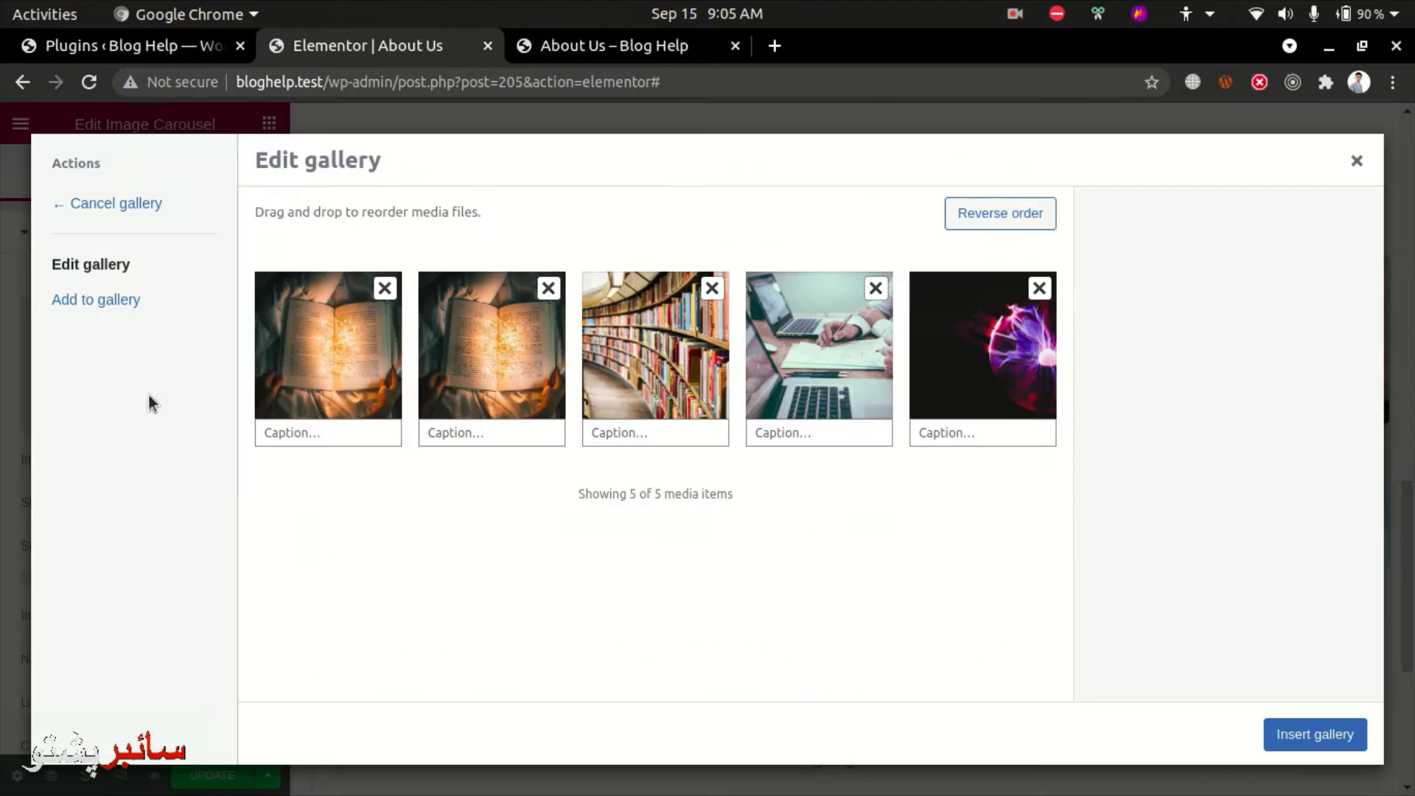
{"action": "left_click", "coordinate": [1034, 294]}
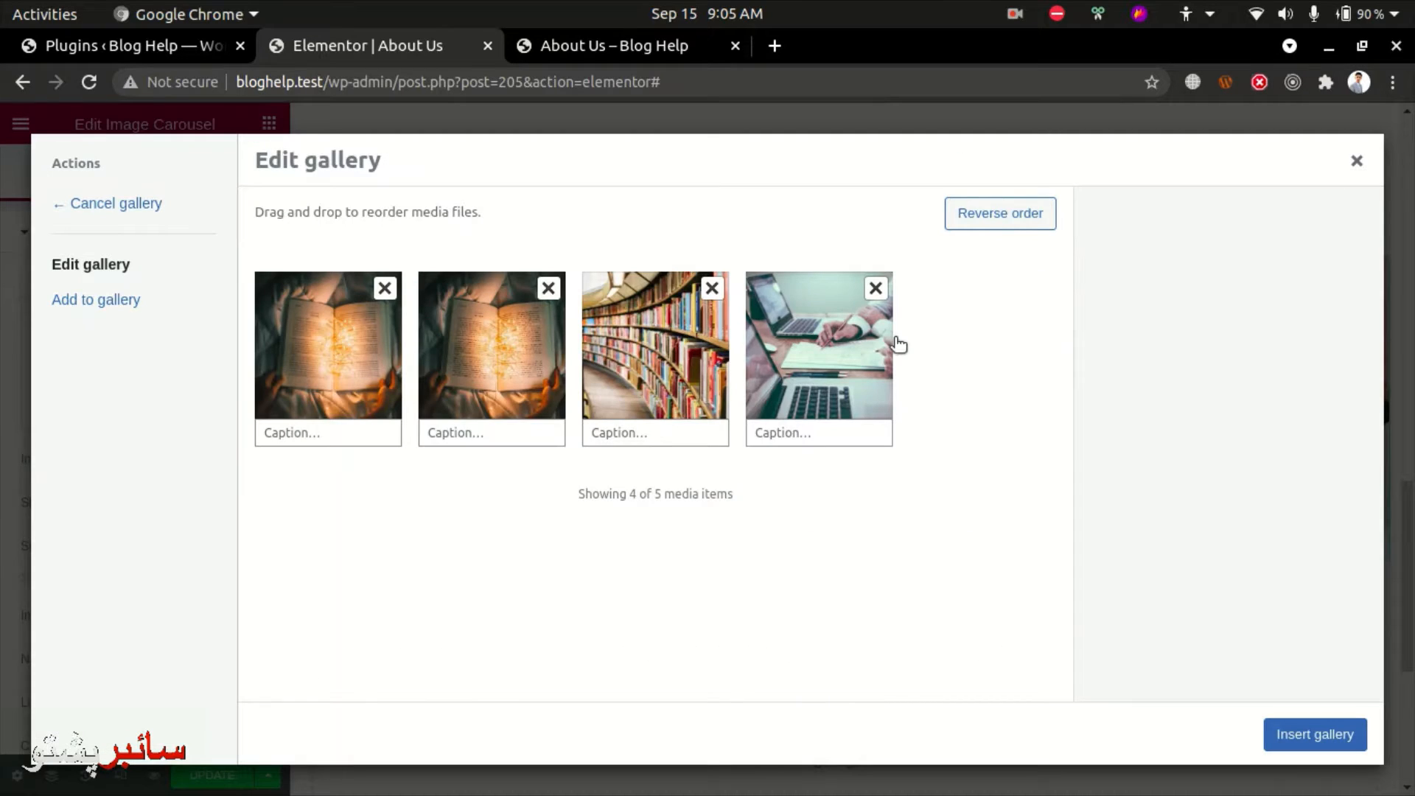
{"action": "left_click", "coordinate": [1315, 734]}
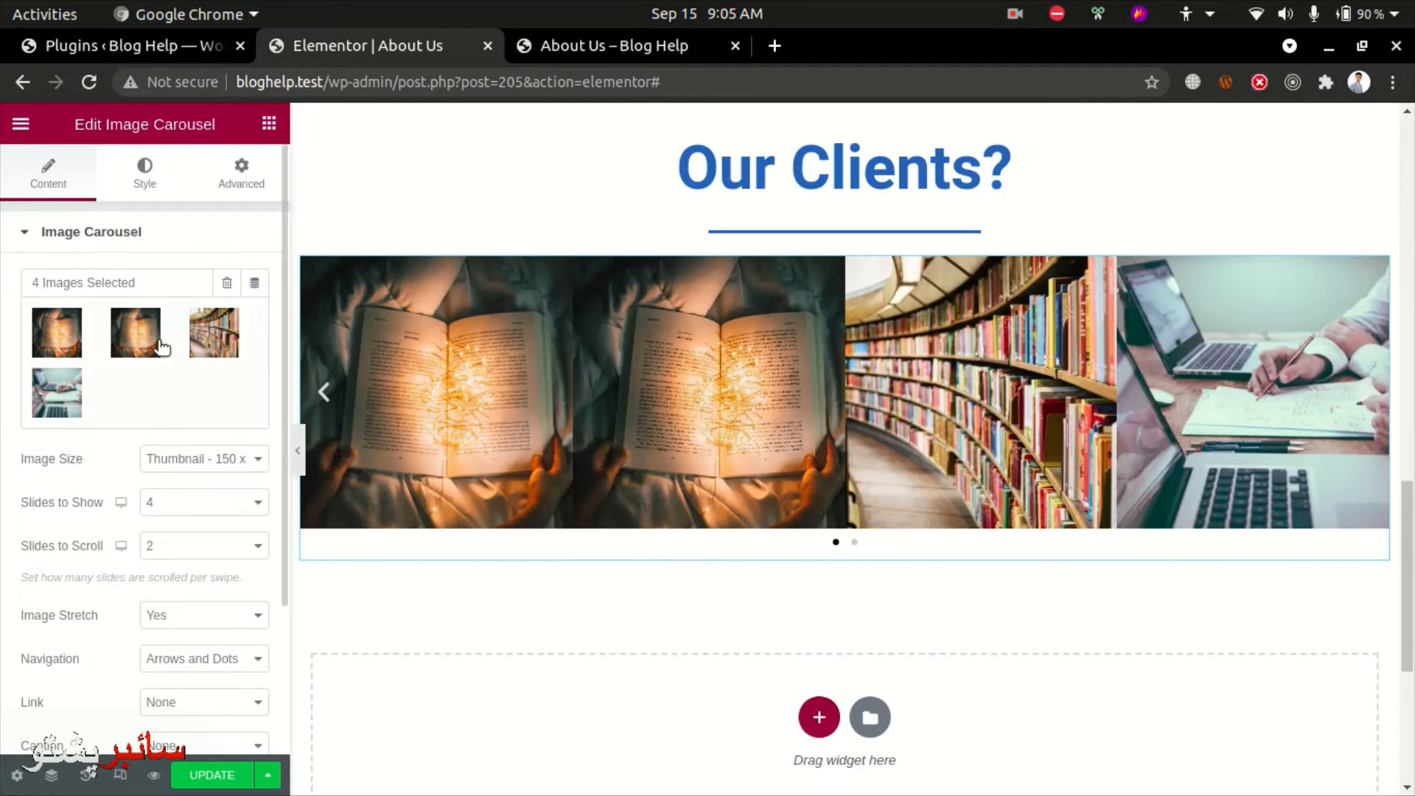
{"action": "left_click", "coordinate": [200, 775]}
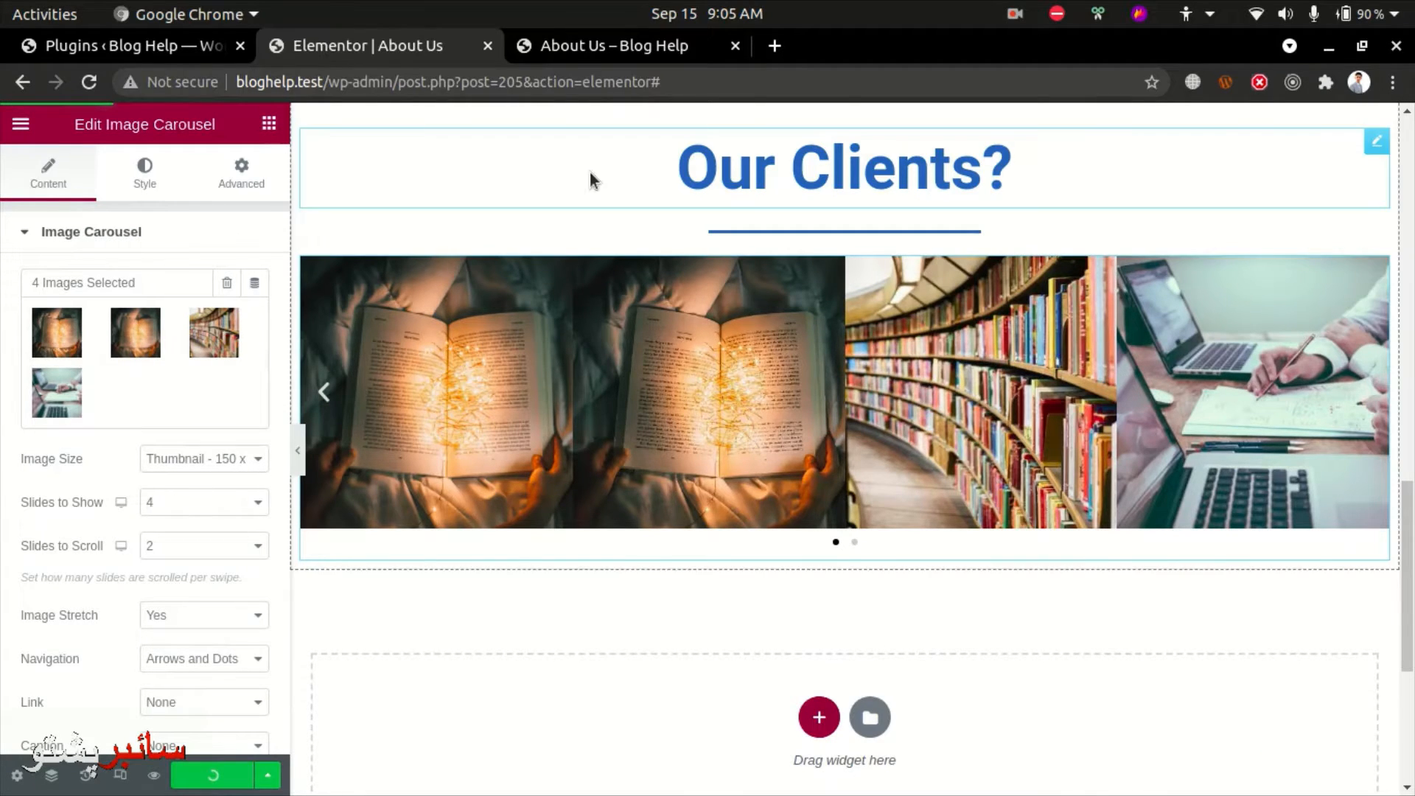
- Reload the published About Us page and review its section spacing, icon boxes and client carousel
{"action": "left_click", "coordinate": [578, 61]}
{"action": "scroll", "coordinate": [740, 435], "scroll_direction": "up", "scroll_amount": 5}
{"action": "key", "text": "F5"}
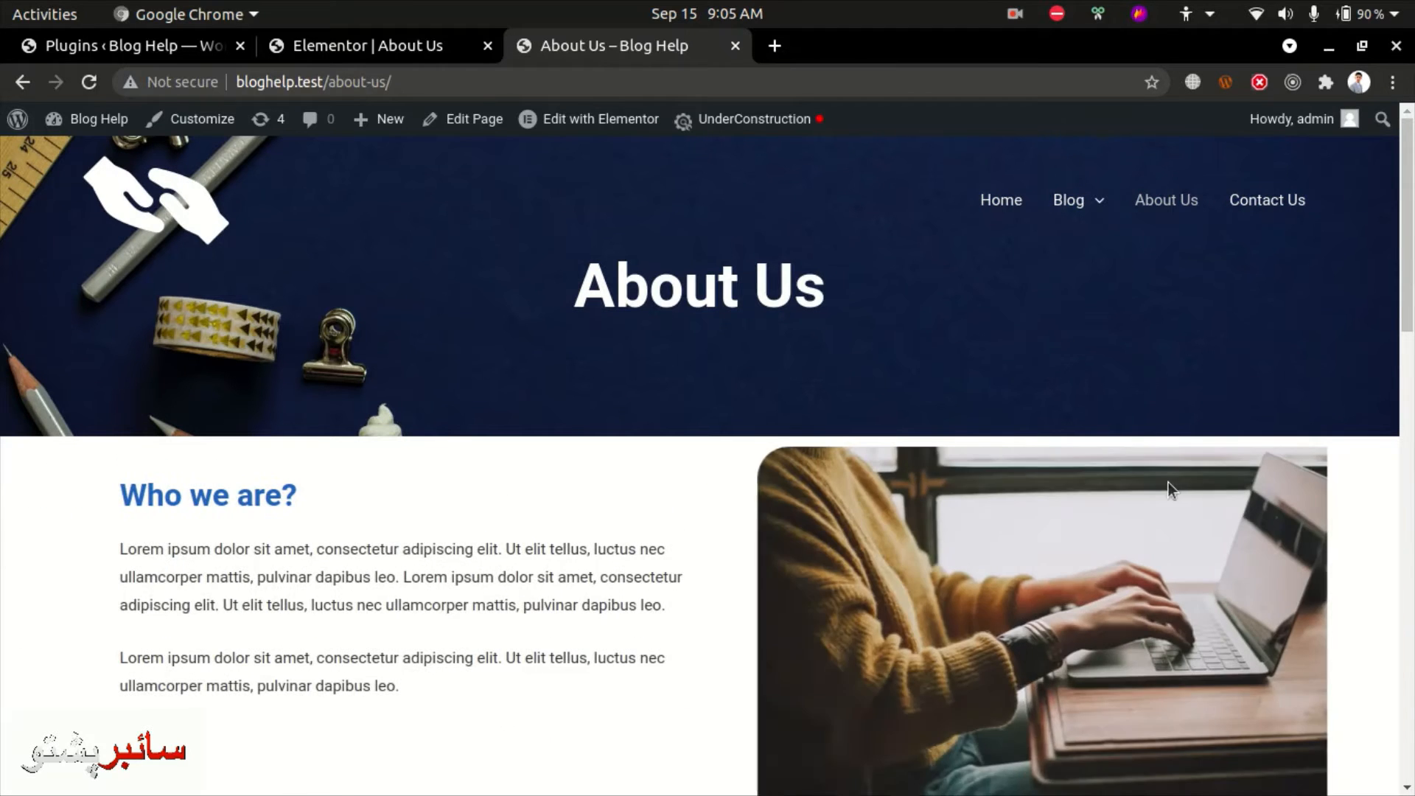
{"action": "scroll", "coordinate": [1169, 482], "scroll_direction": "down", "scroll_amount": 3}
{"action": "scroll", "coordinate": [708, 428], "scroll_direction": "down", "scroll_amount": 8}
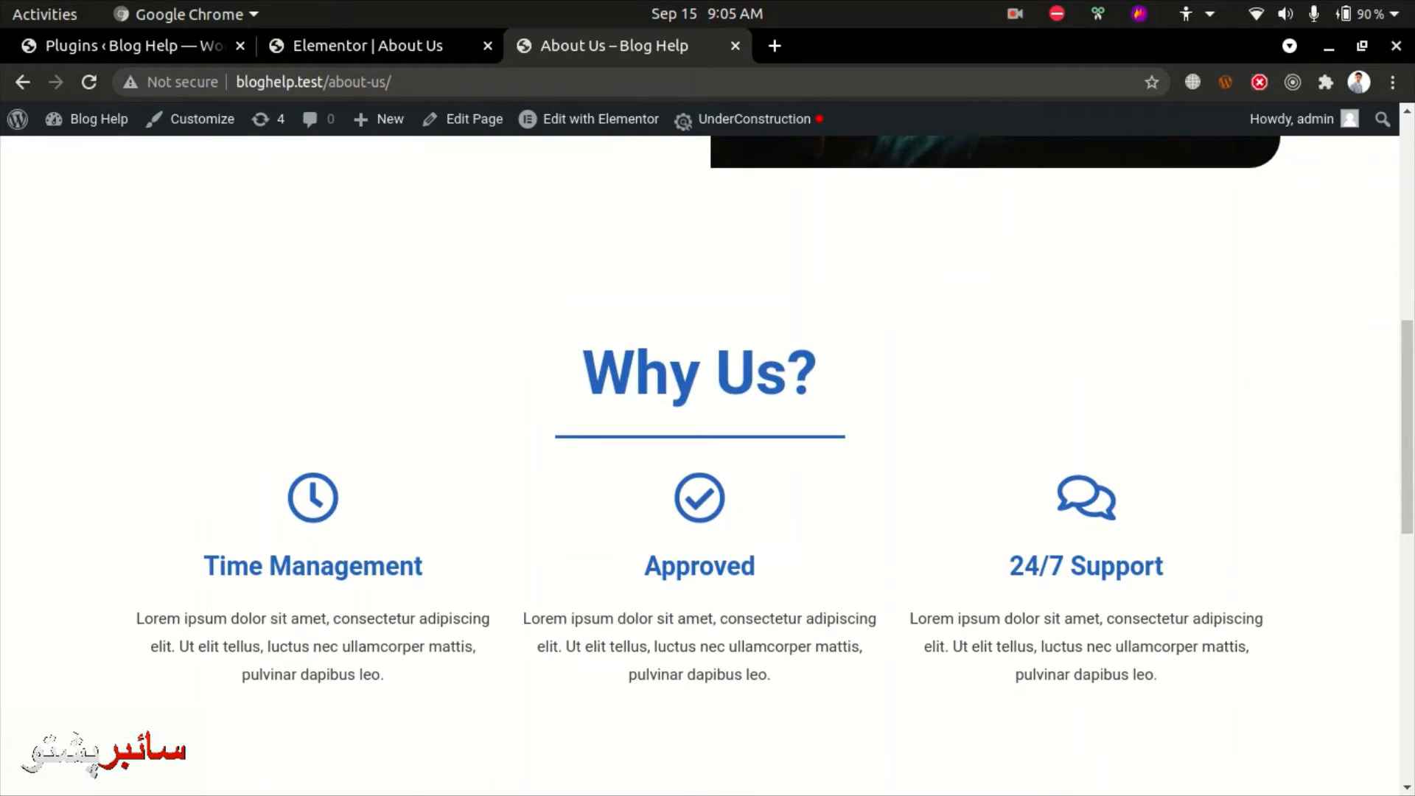
{"action": "scroll", "coordinate": [1226, 667], "scroll_direction": "down", "scroll_amount": 5}
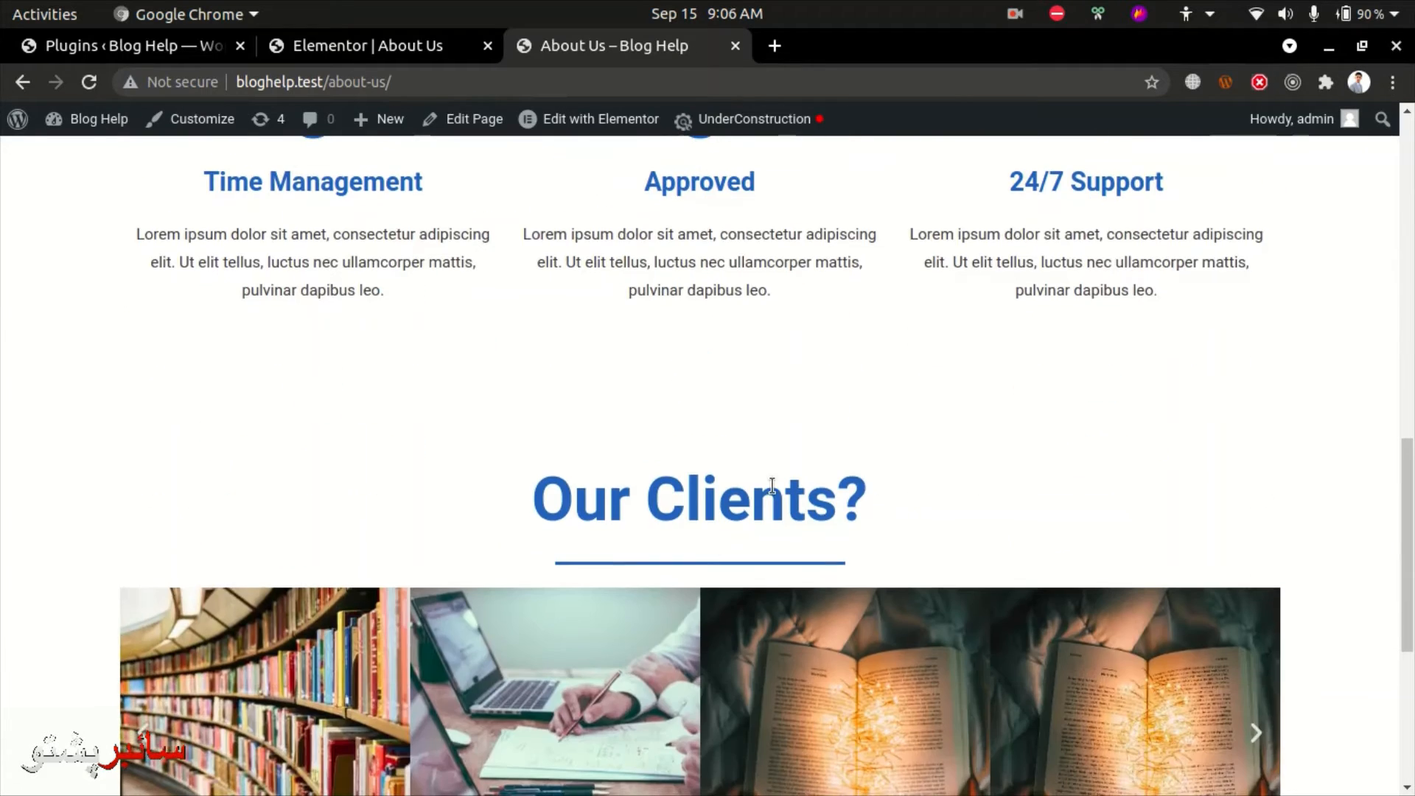
{"action": "scroll", "coordinate": [772, 484], "scroll_direction": "up", "scroll_amount": 6}
- Back in the Elementor editor, give the "Why Us?" column a gradient background with #FFFFFF as the first color
{"action": "left_click", "coordinate": [370, 46]}
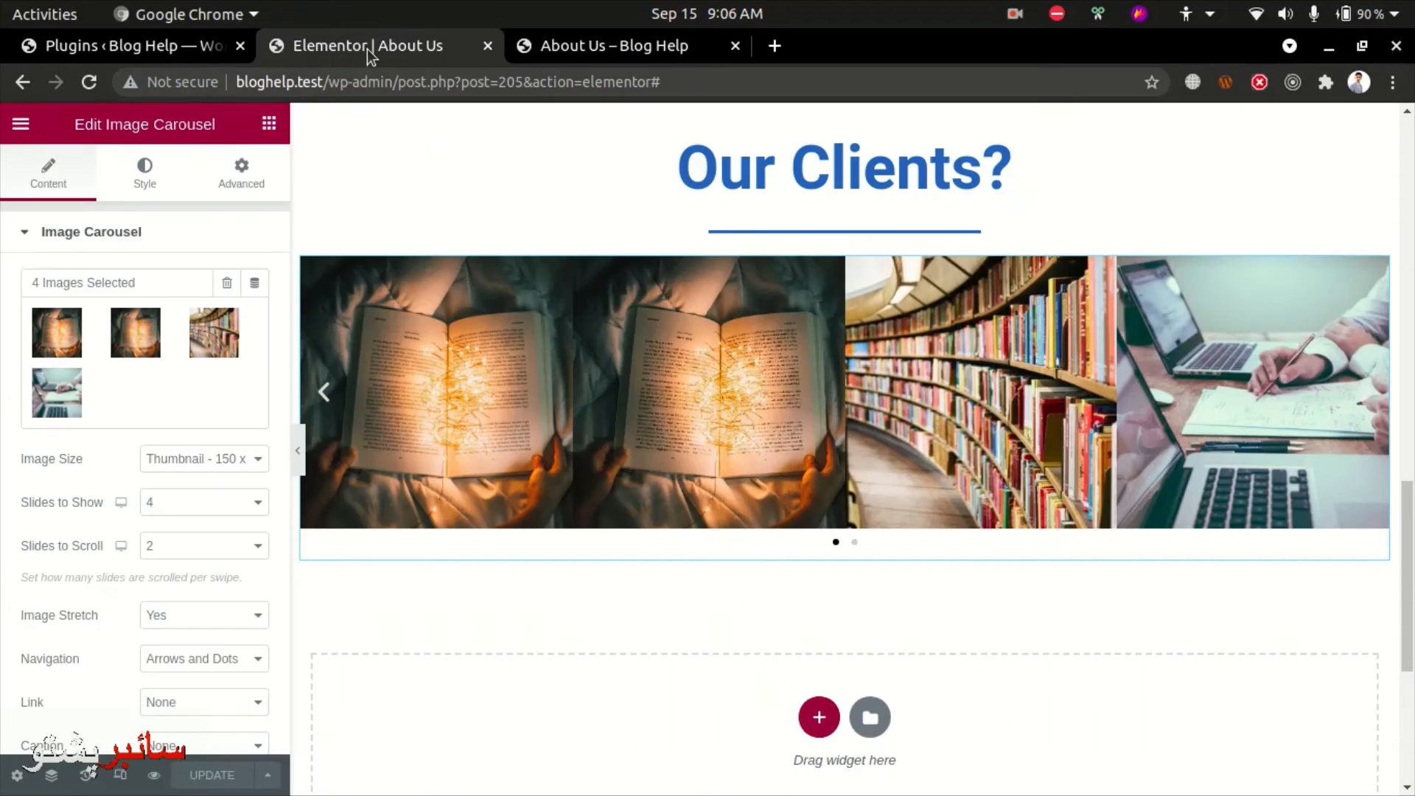
{"action": "scroll", "coordinate": [1016, 309], "scroll_direction": "up", "scroll_amount": 10}
{"action": "scroll", "coordinate": [342, 492], "scroll_direction": "up", "scroll_amount": 3}
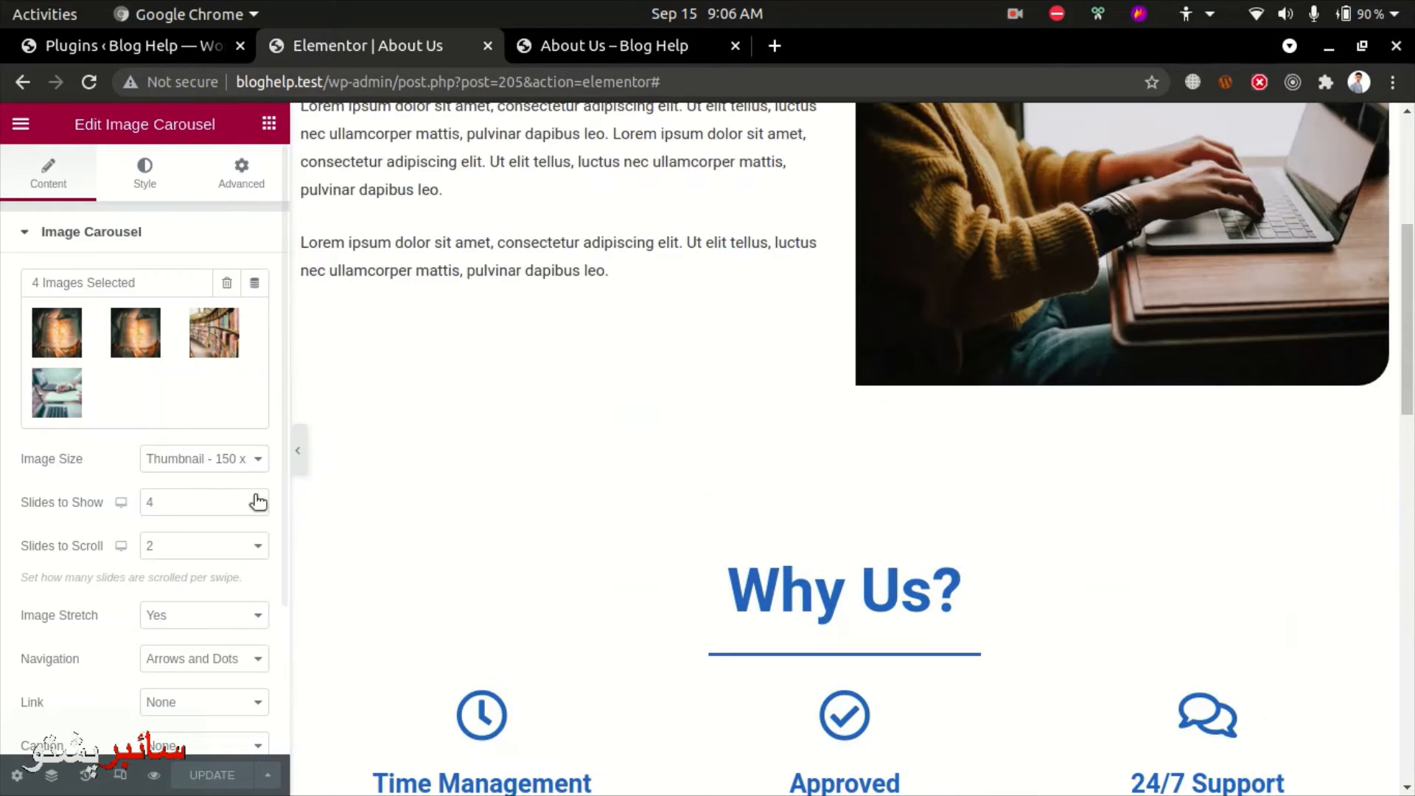
{"action": "left_click", "coordinate": [303, 410]}
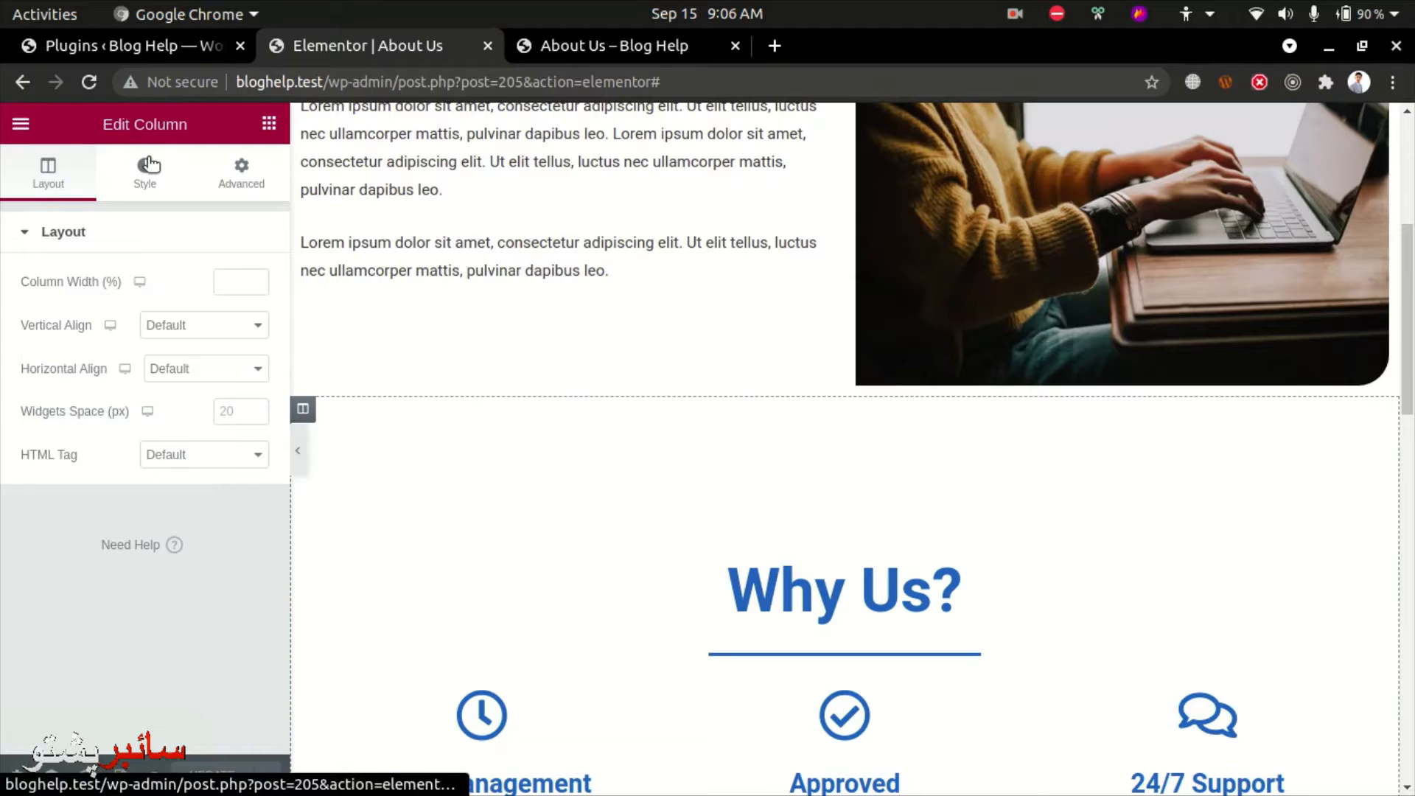
{"action": "left_click", "coordinate": [148, 166]}
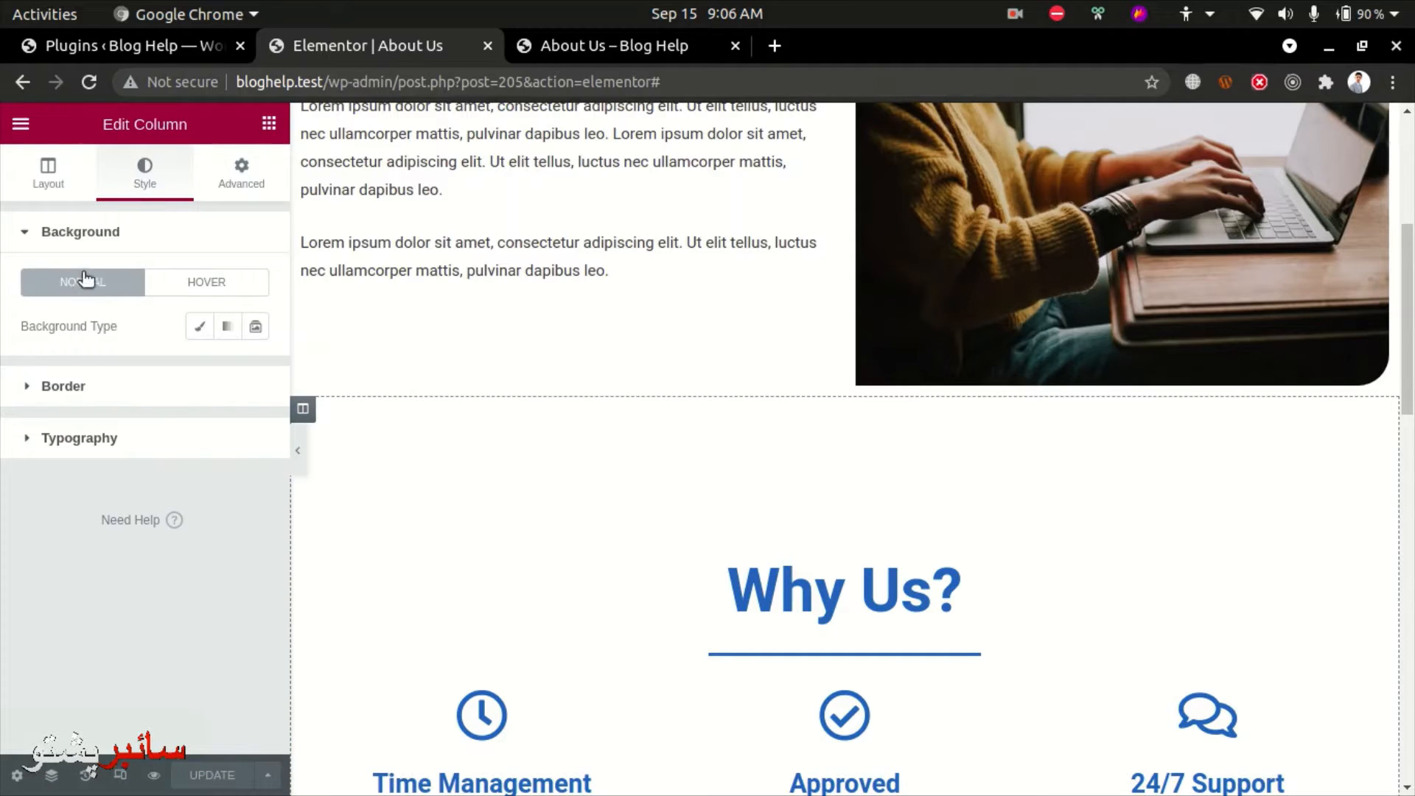
{"action": "left_click", "coordinate": [227, 327]}
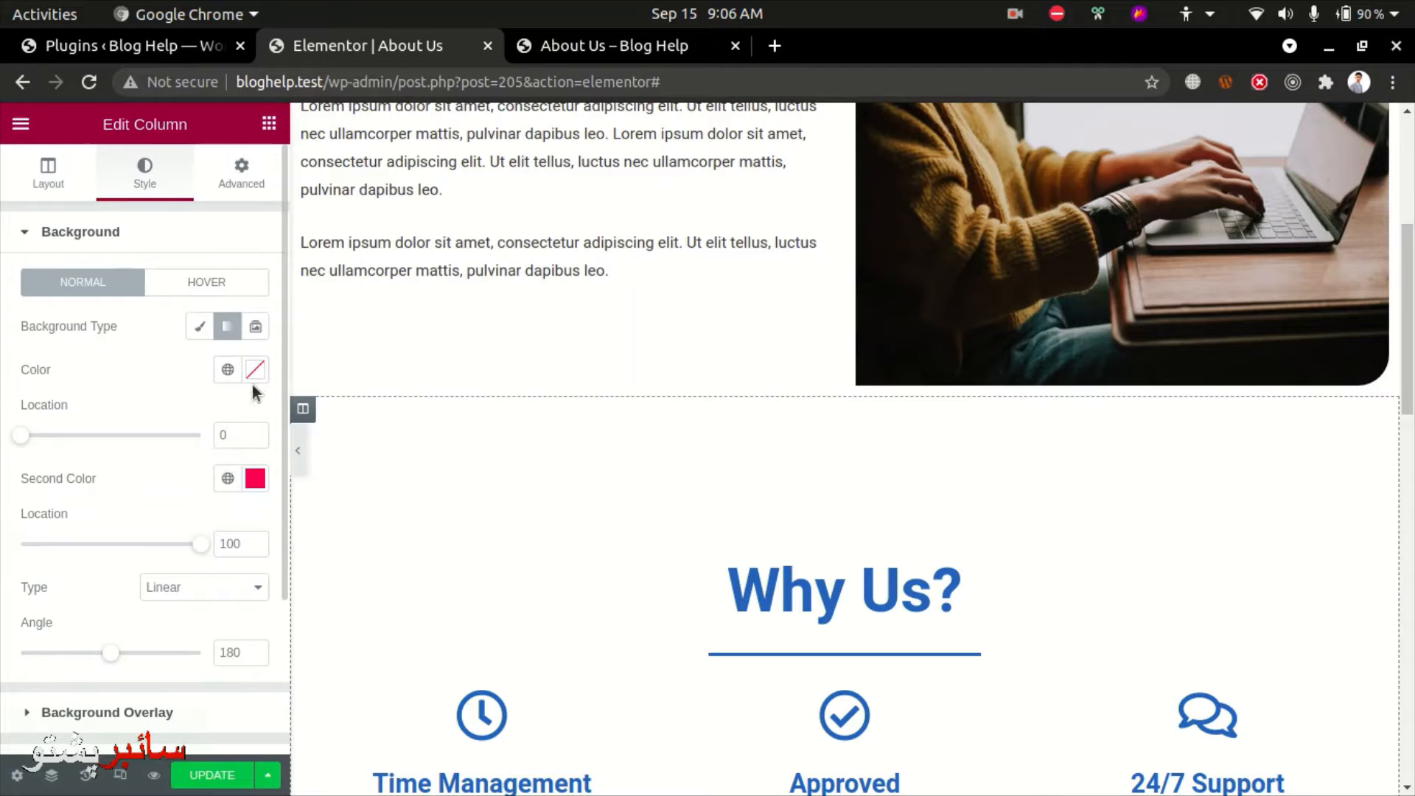
{"action": "scroll", "coordinate": [208, 486], "scroll_direction": "down", "scroll_amount": 1}
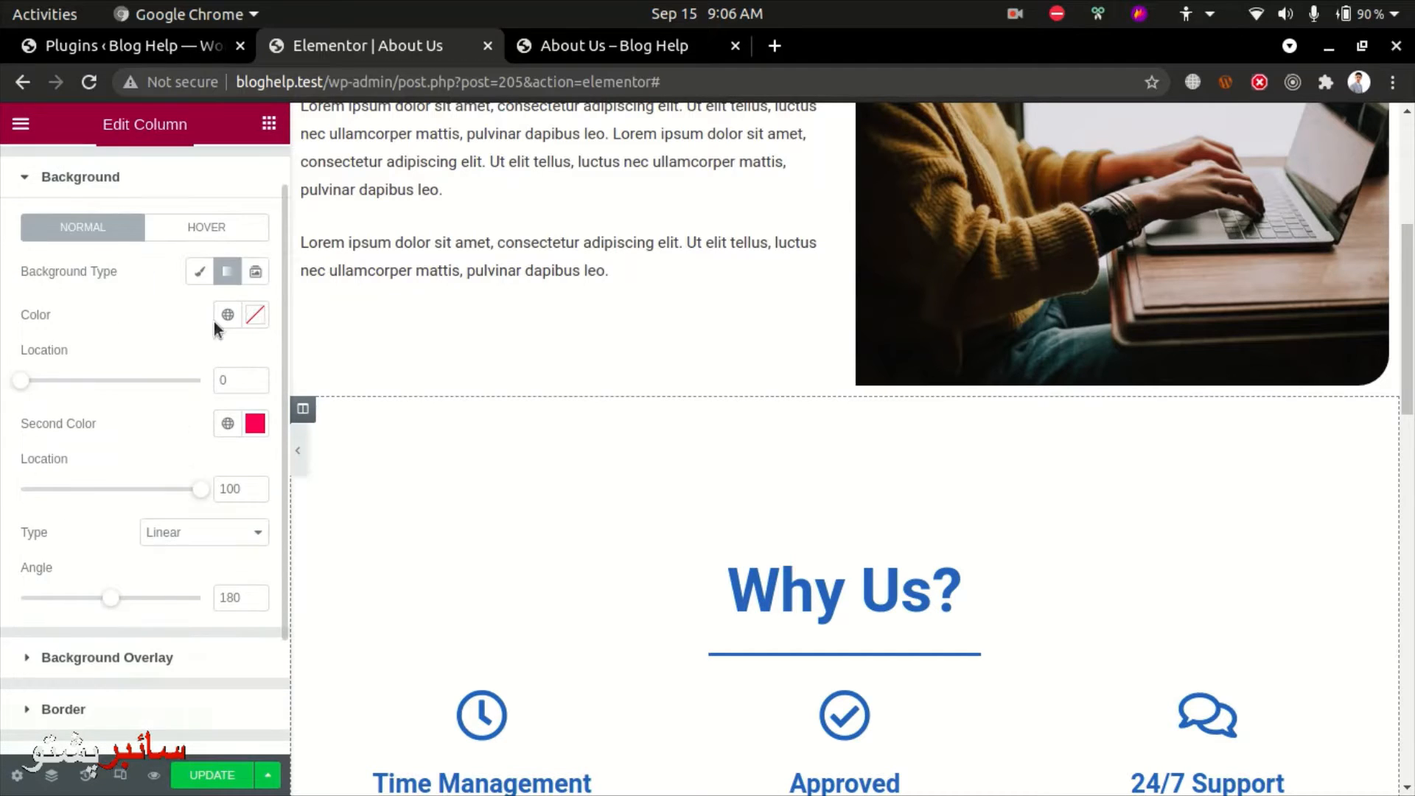
{"action": "left_click", "coordinate": [262, 317]}
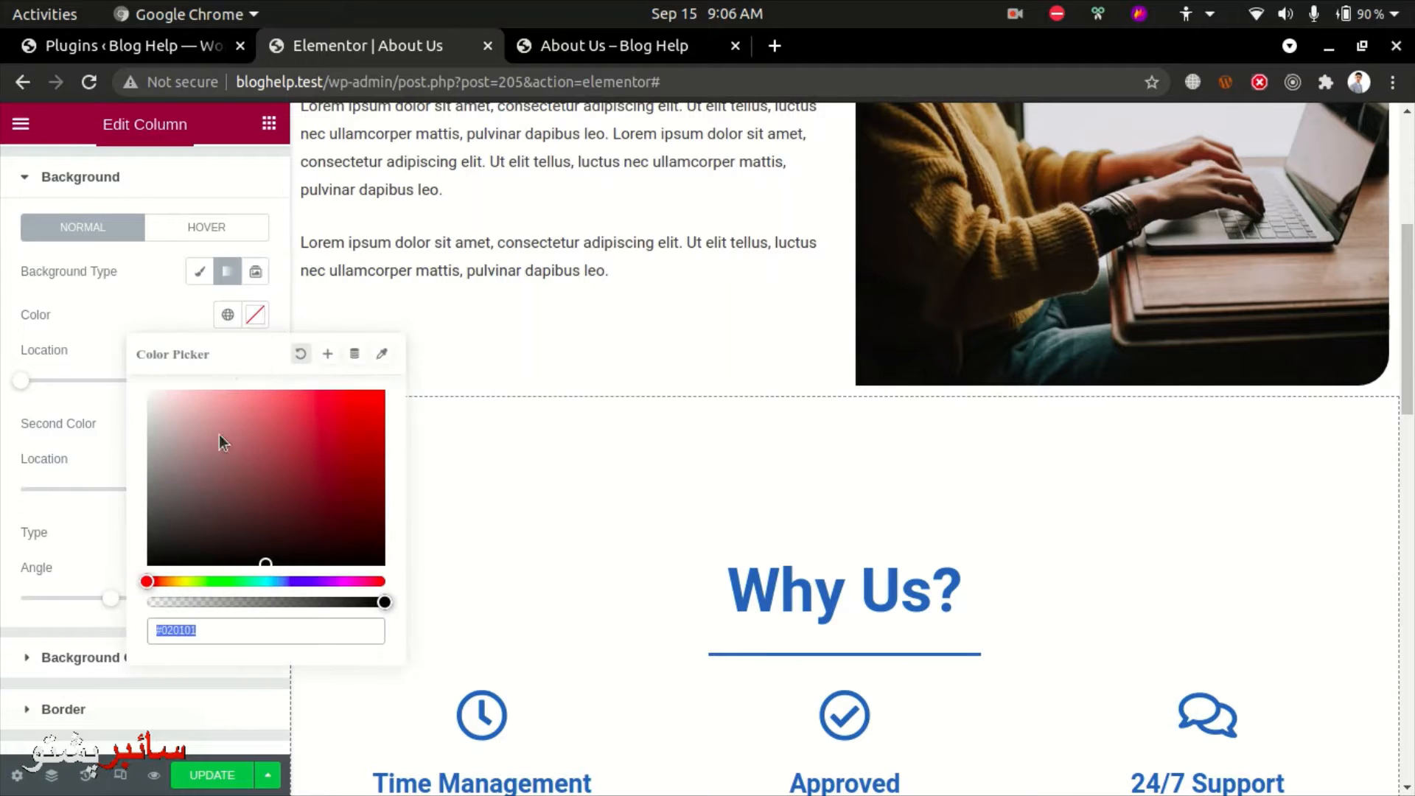
{"action": "left_click_drag", "start_coordinate": [219, 435], "coordinate": [95, 373]}
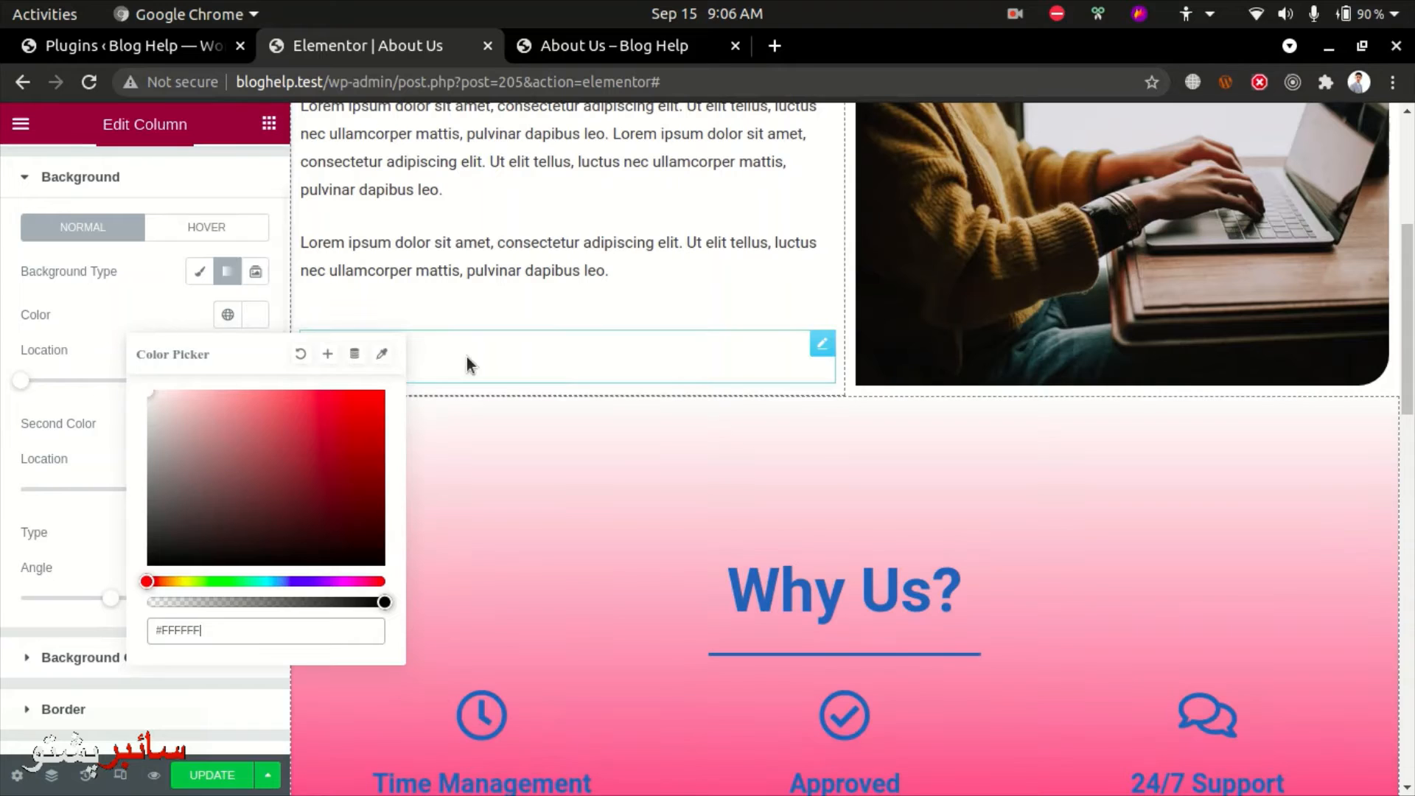
{"action": "left_click", "coordinate": [398, 337]}
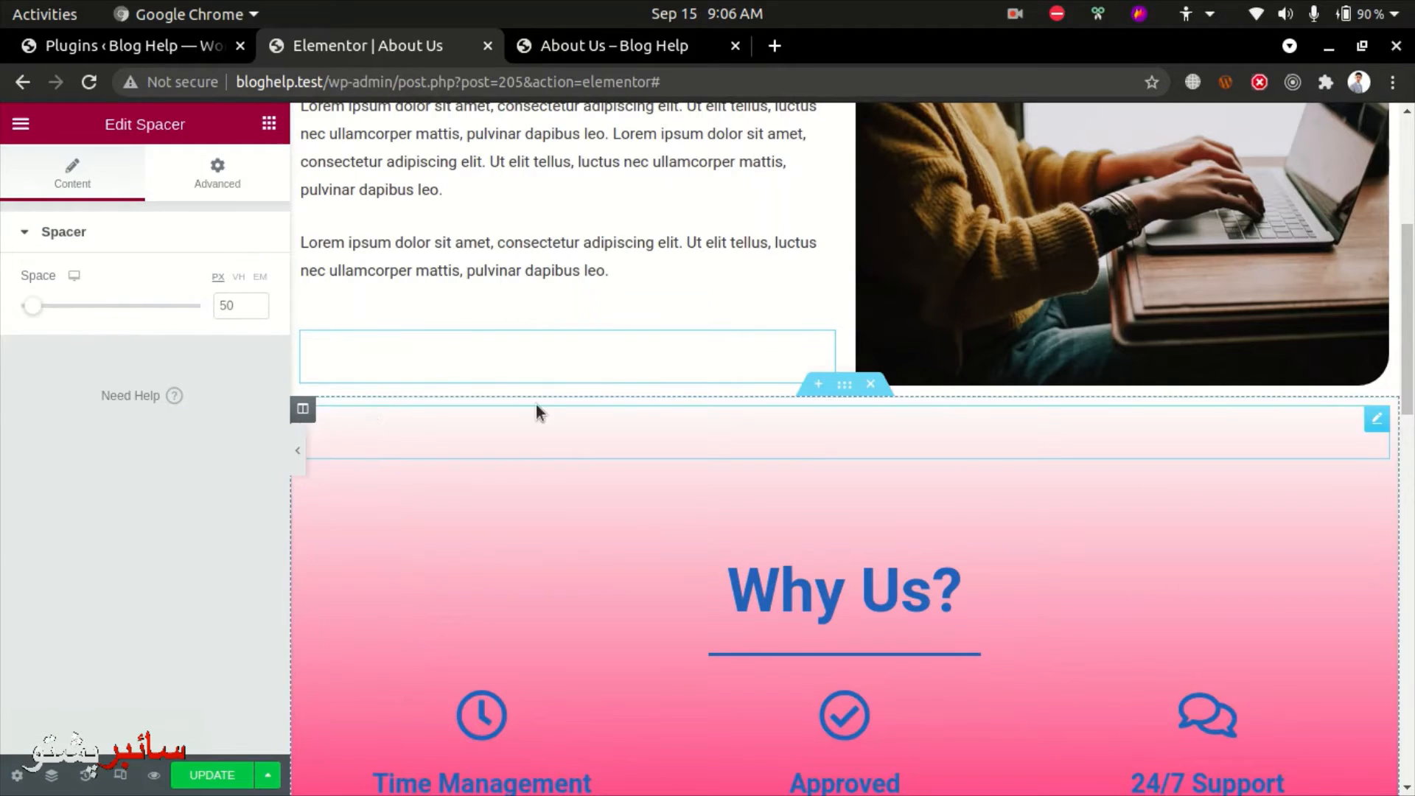
- Set the second gradient color of the "Why Us?" column background to a medium gray
{"action": "left_click", "coordinate": [305, 410]}
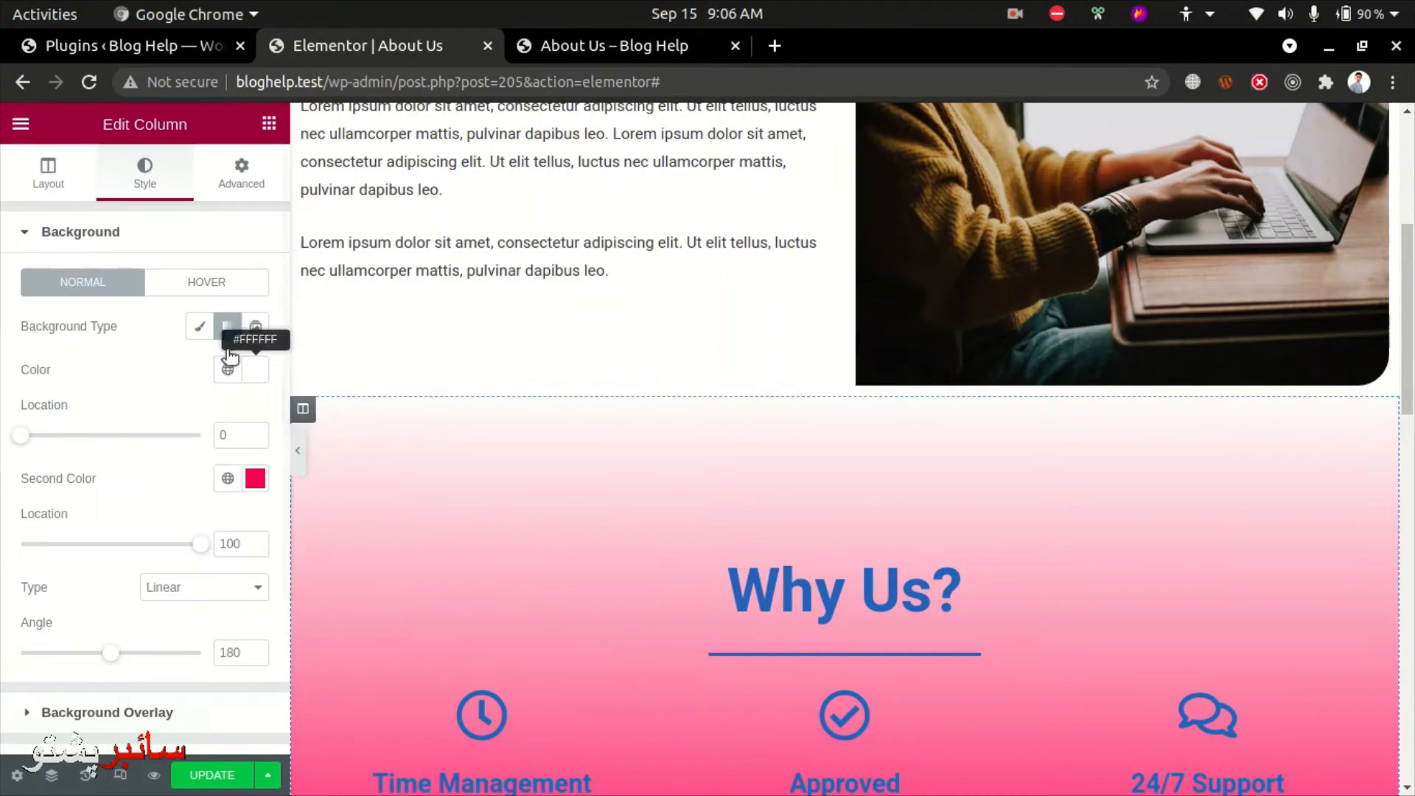
{"action": "left_click", "coordinate": [253, 477]}
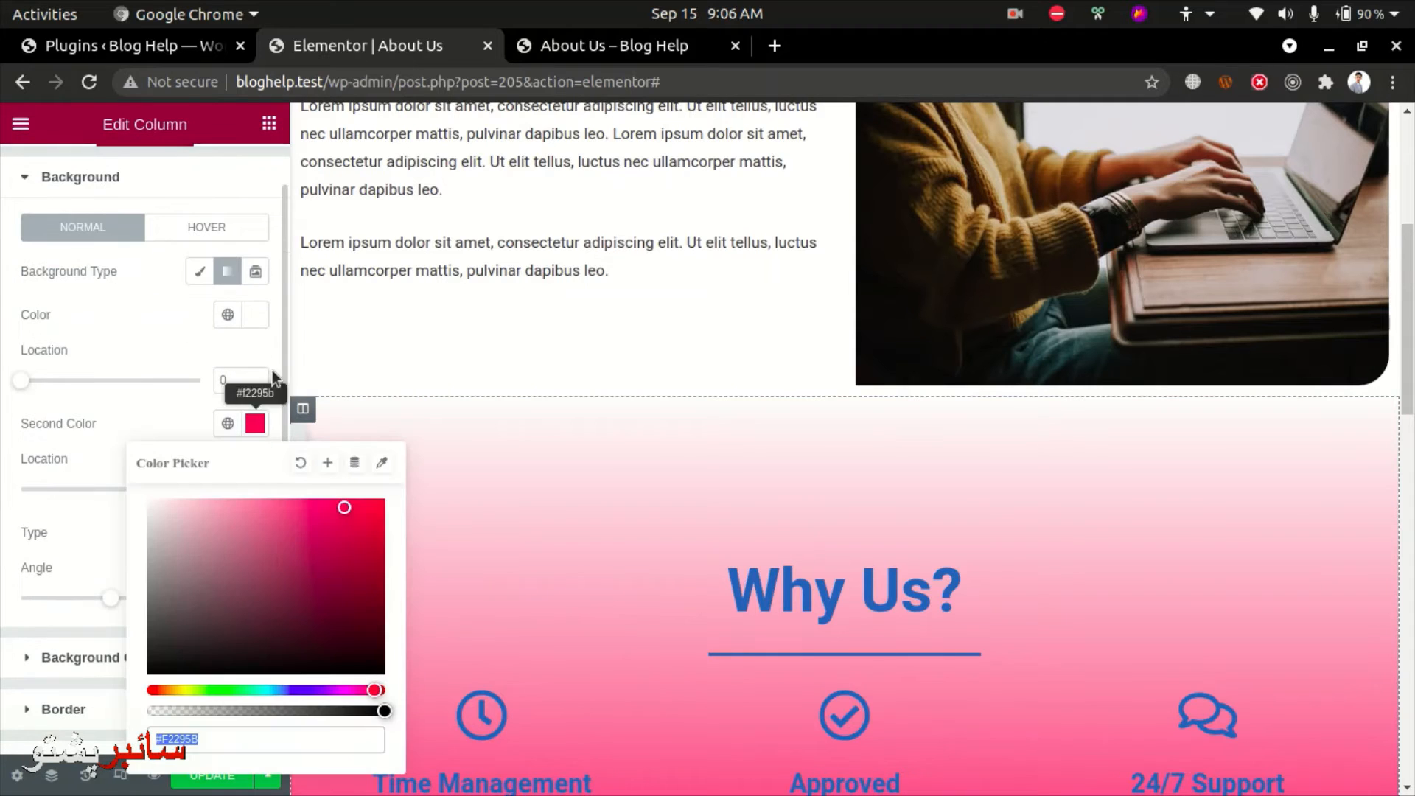
{"action": "left_click_drag", "start_coordinate": [167, 575], "coordinate": [151, 570]}
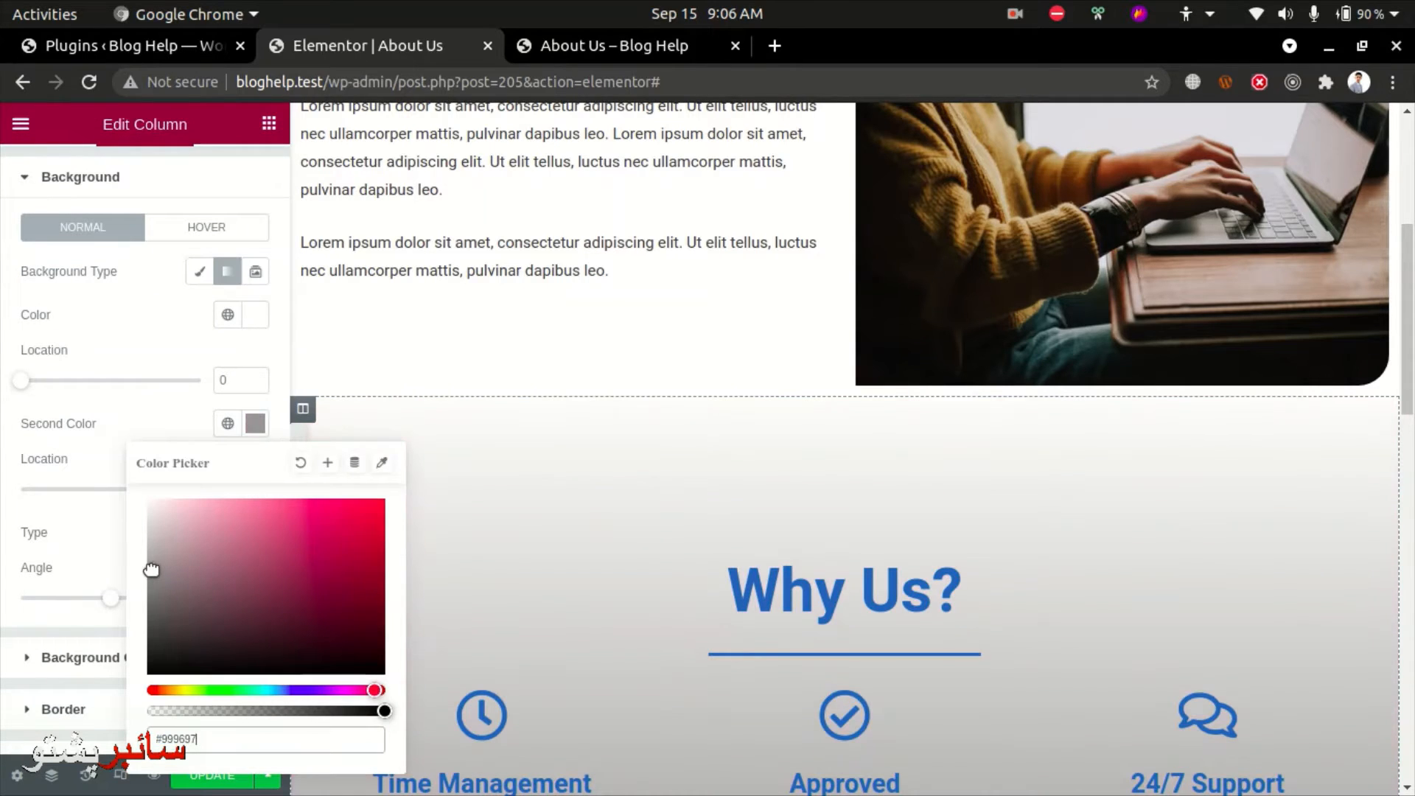
{"action": "left_click", "coordinate": [122, 436]}
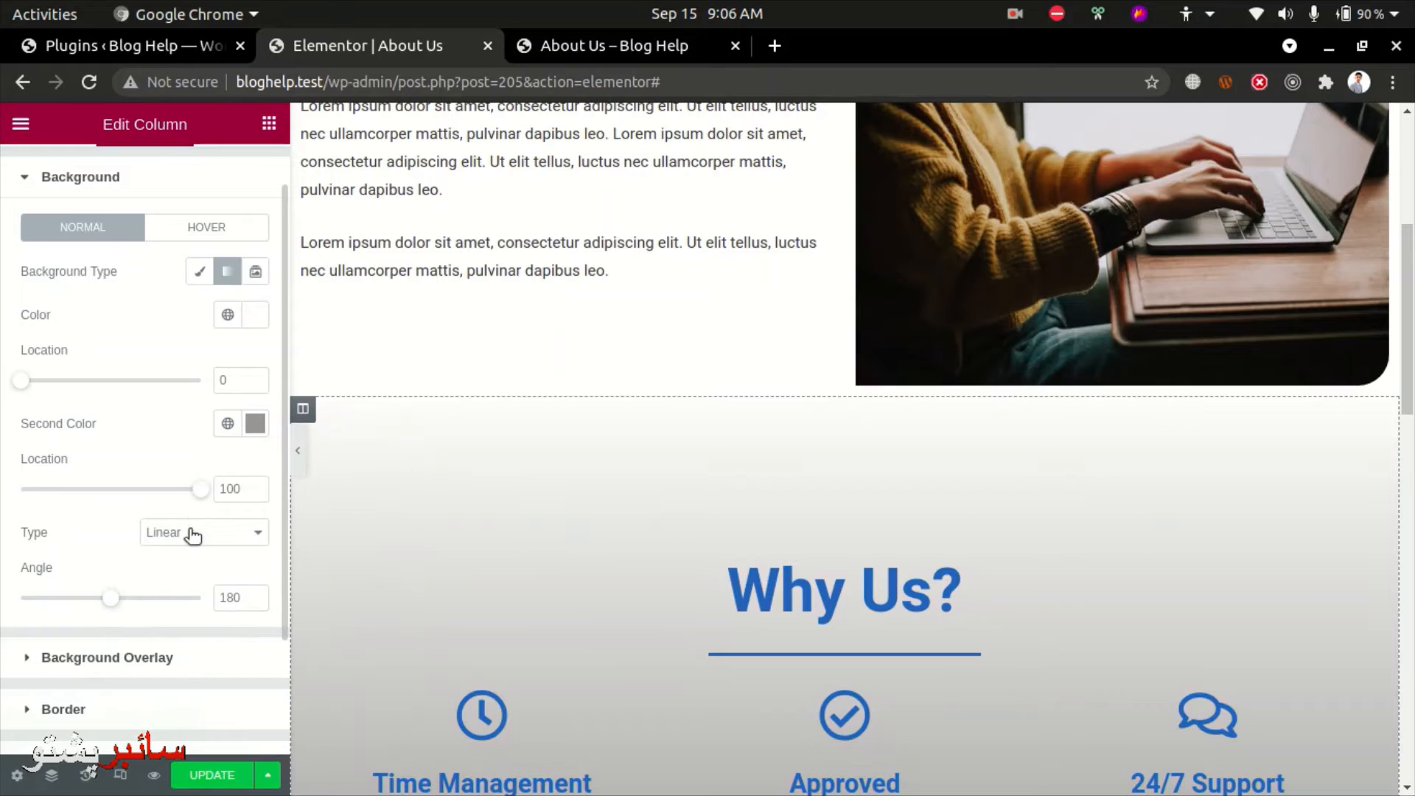
- Keep the "Why Us?" column's gradient type as Linear and set its angle to 90
{"action": "left_click", "coordinate": [192, 534]}
{"action": "left_click", "coordinate": [191, 536]}
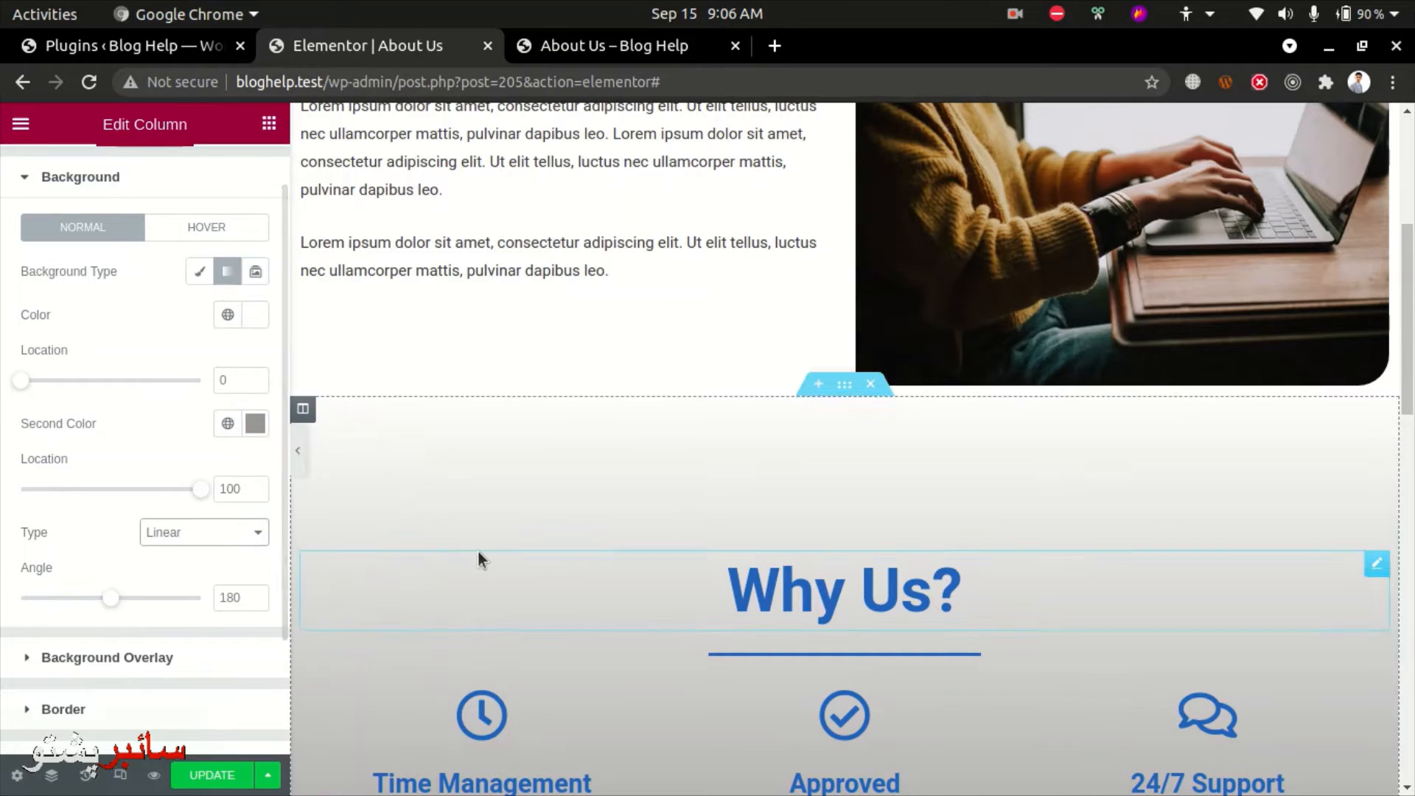
{"action": "scroll", "coordinate": [479, 551], "scroll_direction": "down", "scroll_amount": 3}
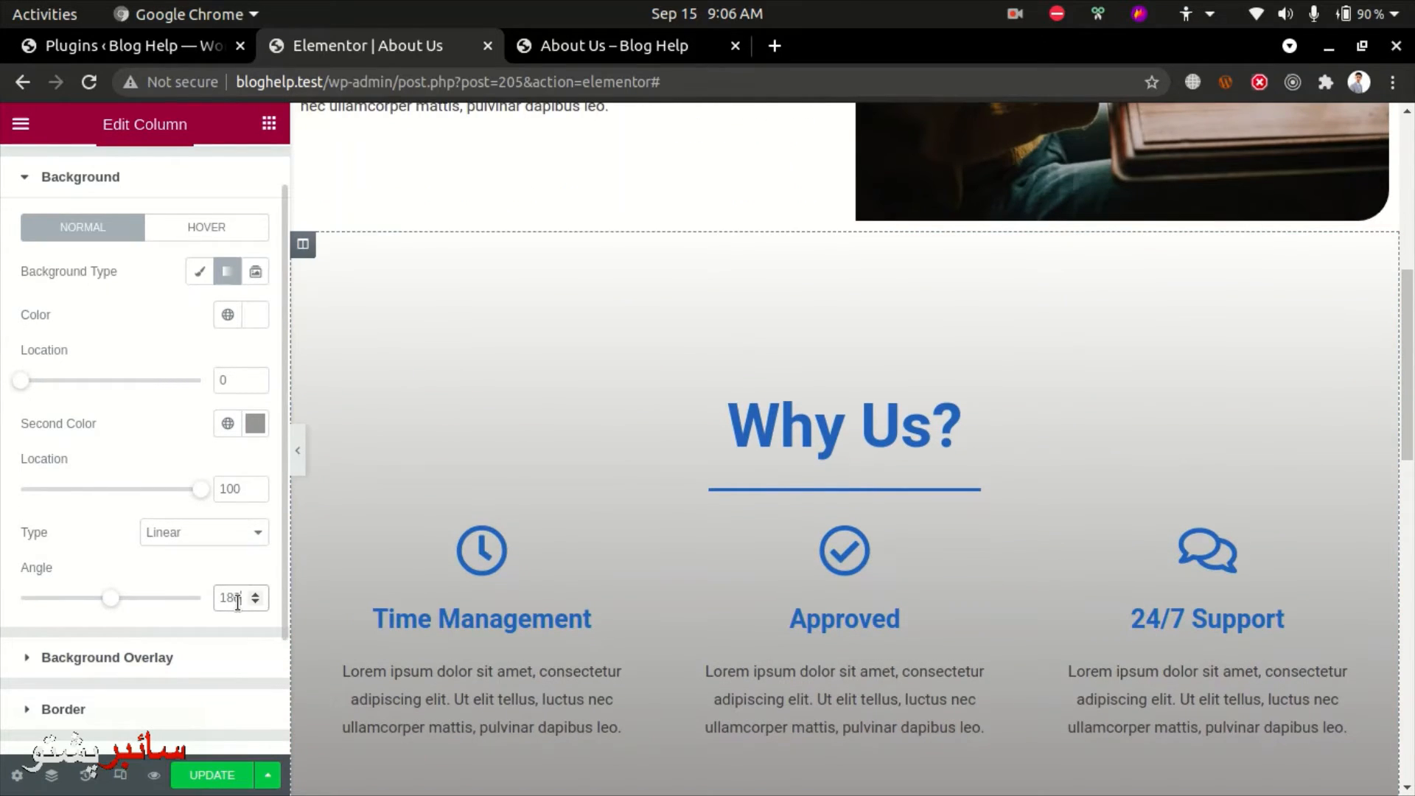
{"action": "key", "text": "BackSpace"}
{"action": "key", "text": "BackSpace"}
{"action": "key", "text": "BackSpace"}
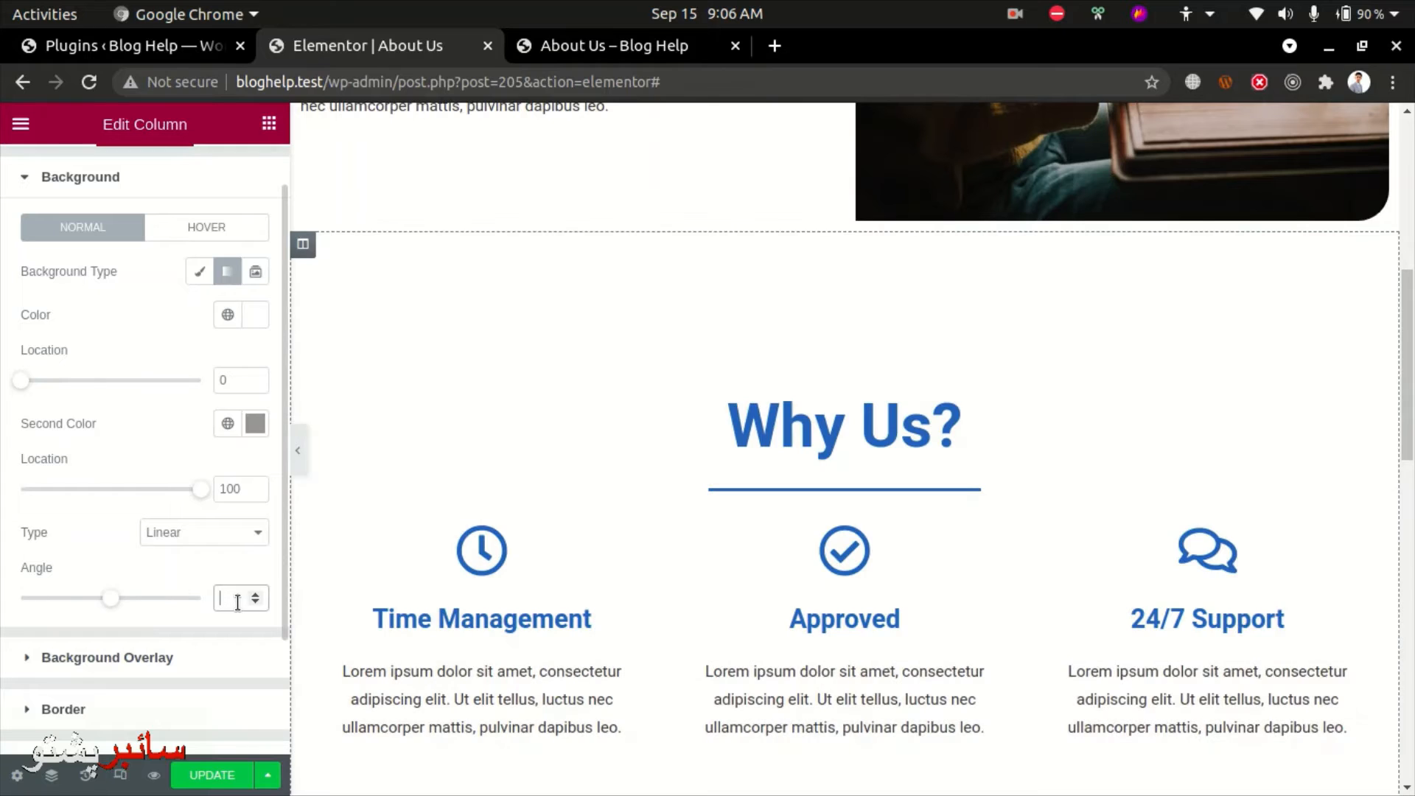
{"action": "type", "text": "90"}
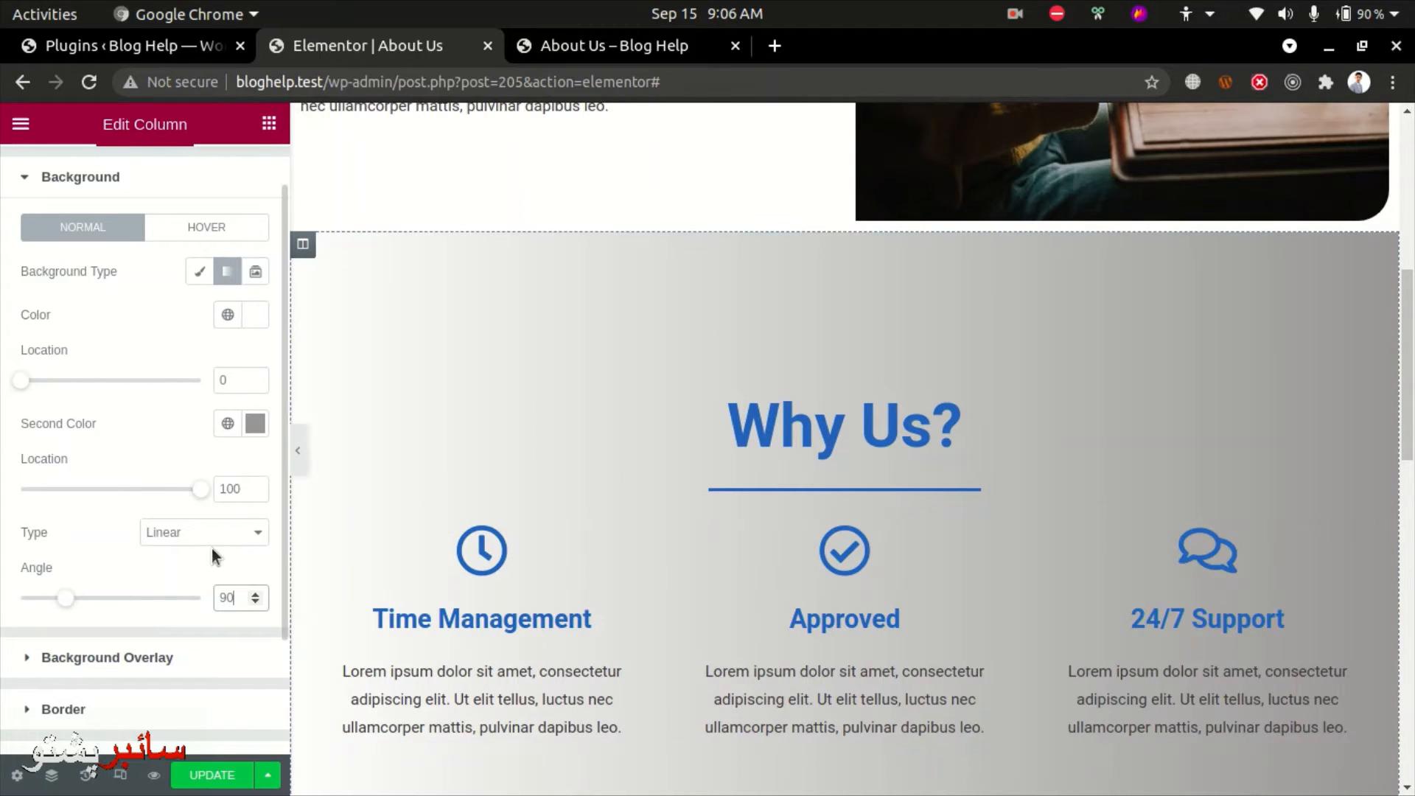
- Set the first gradient color's location to 40 and the "Why Us?" column's gradient angle to 100
{"action": "left_click_drag", "start_coordinate": [23, 385], "coordinate": [103, 401]}
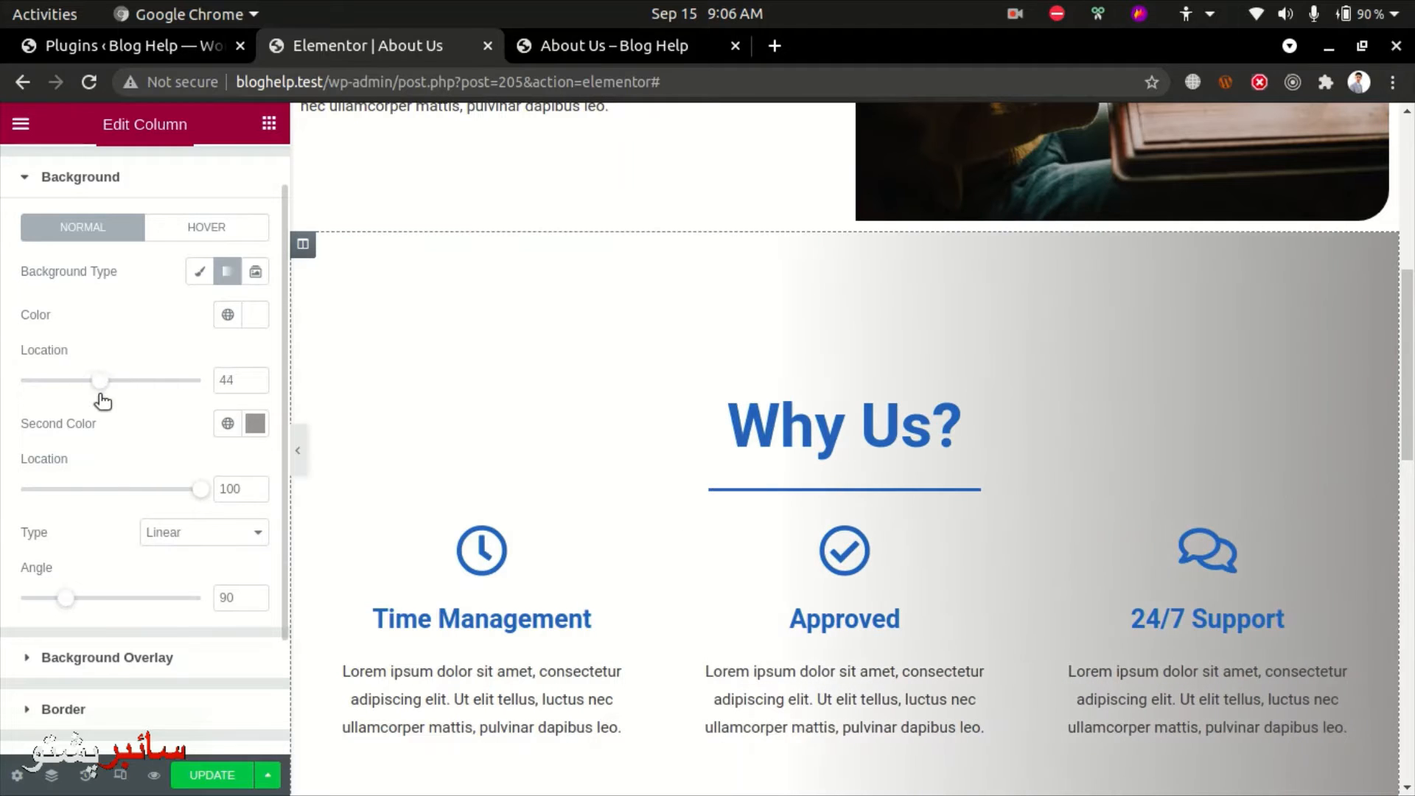
{"action": "scroll", "coordinate": [1081, 622], "scroll_direction": "down", "scroll_amount": 3}
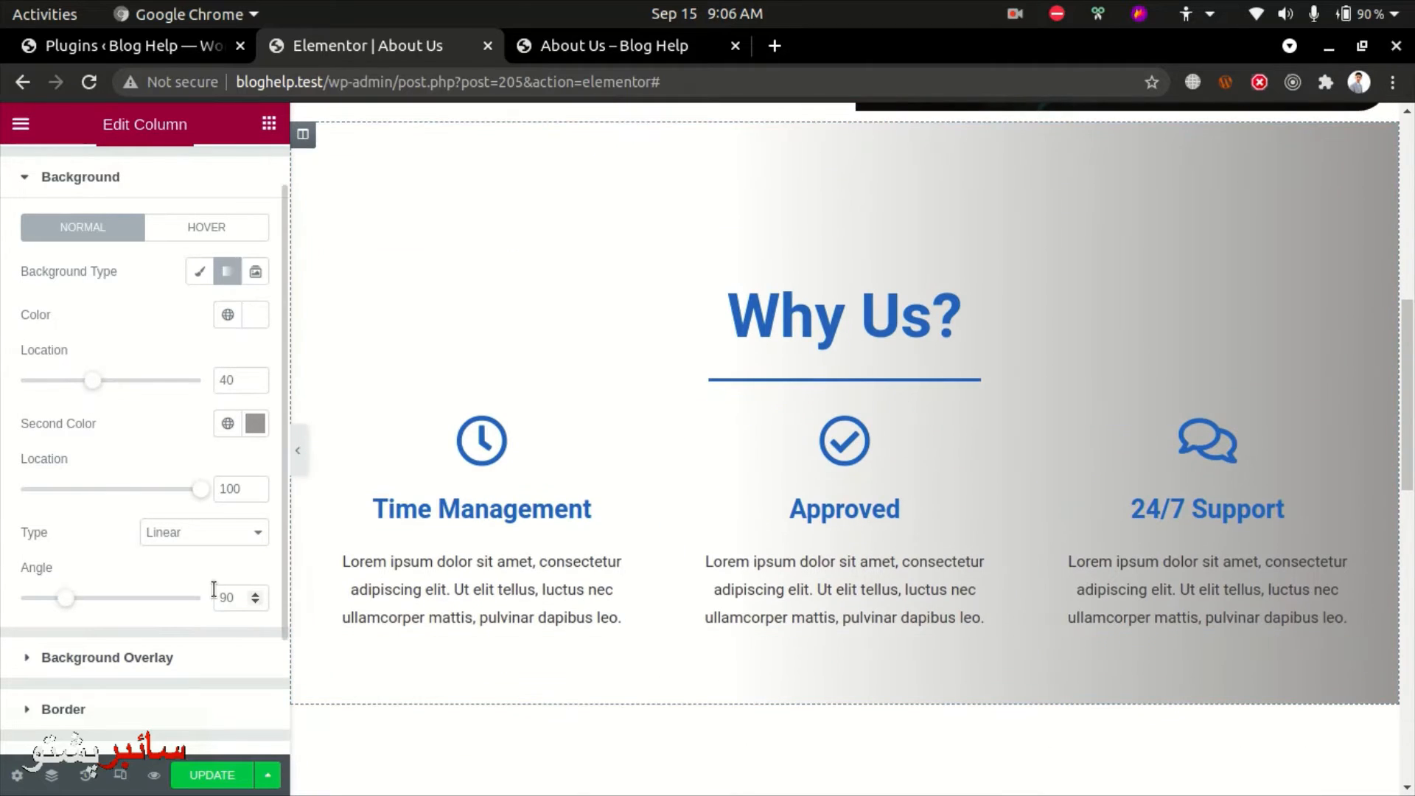
{"action": "key", "text": "Up"}
{"action": "key", "text": "Up"}
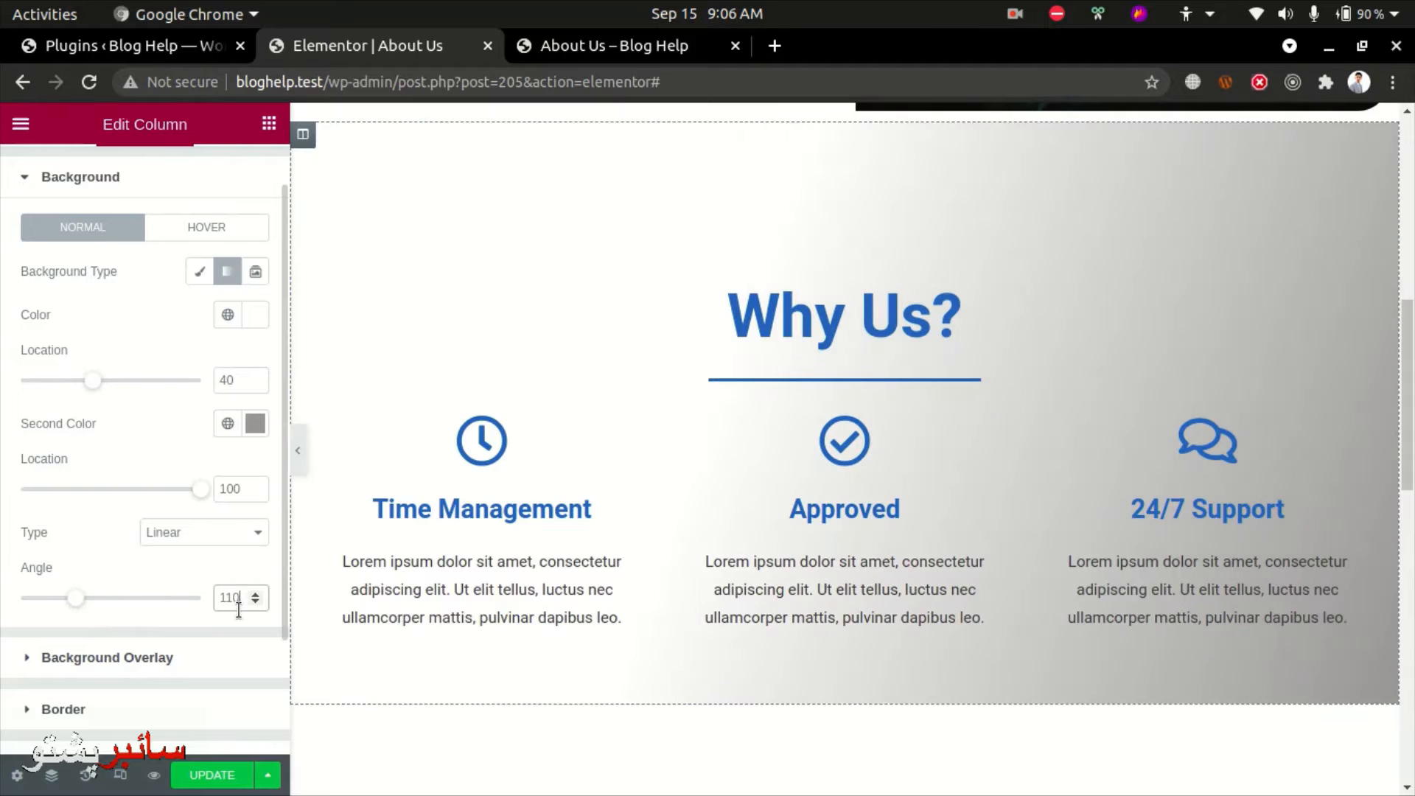
{"action": "key", "text": "Down"}
{"action": "scroll", "coordinate": [958, 582], "scroll_direction": "up", "scroll_amount": 3}
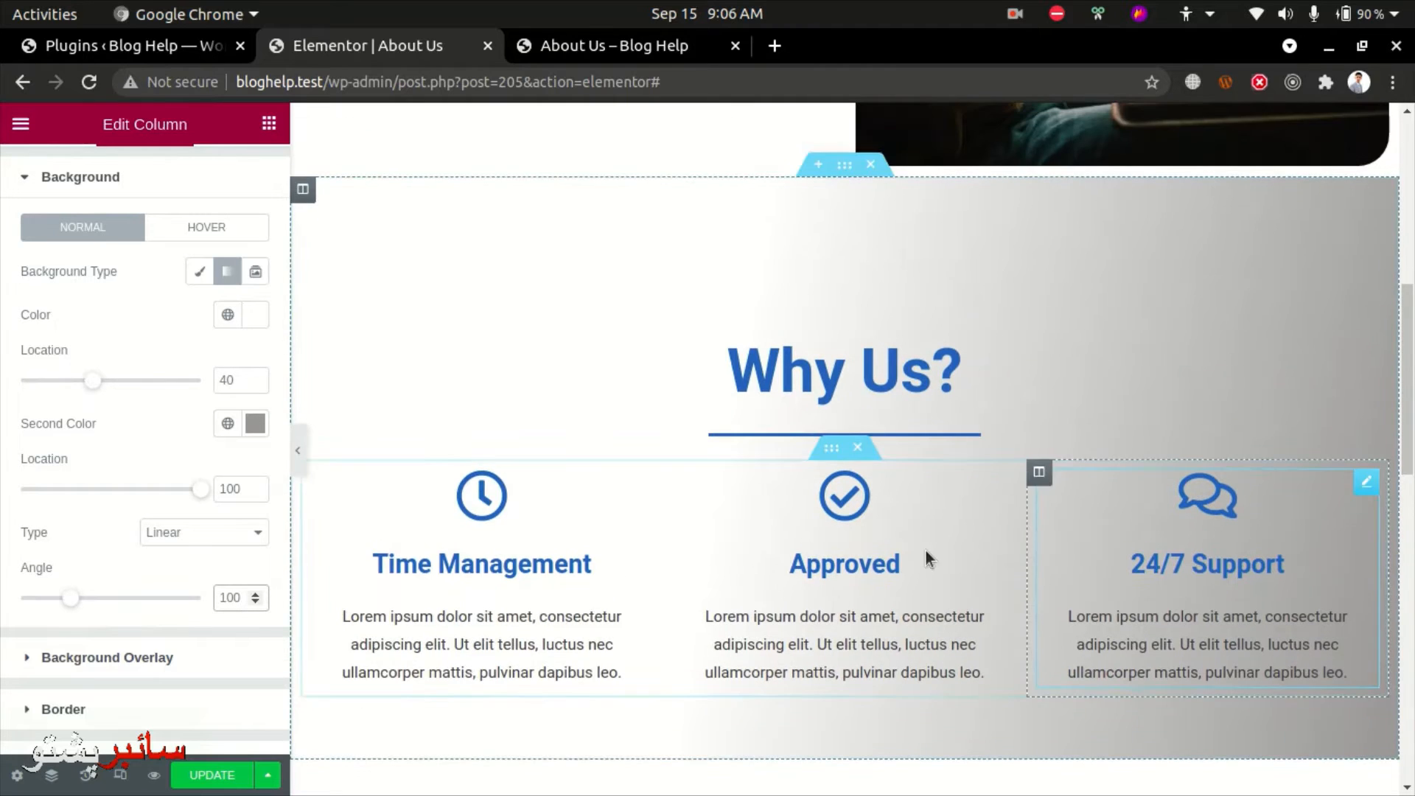
- Switch the "Why Us?" column to a Classic background and insert the purple plasma ball image from the media library
{"action": "left_click", "coordinate": [201, 273]}
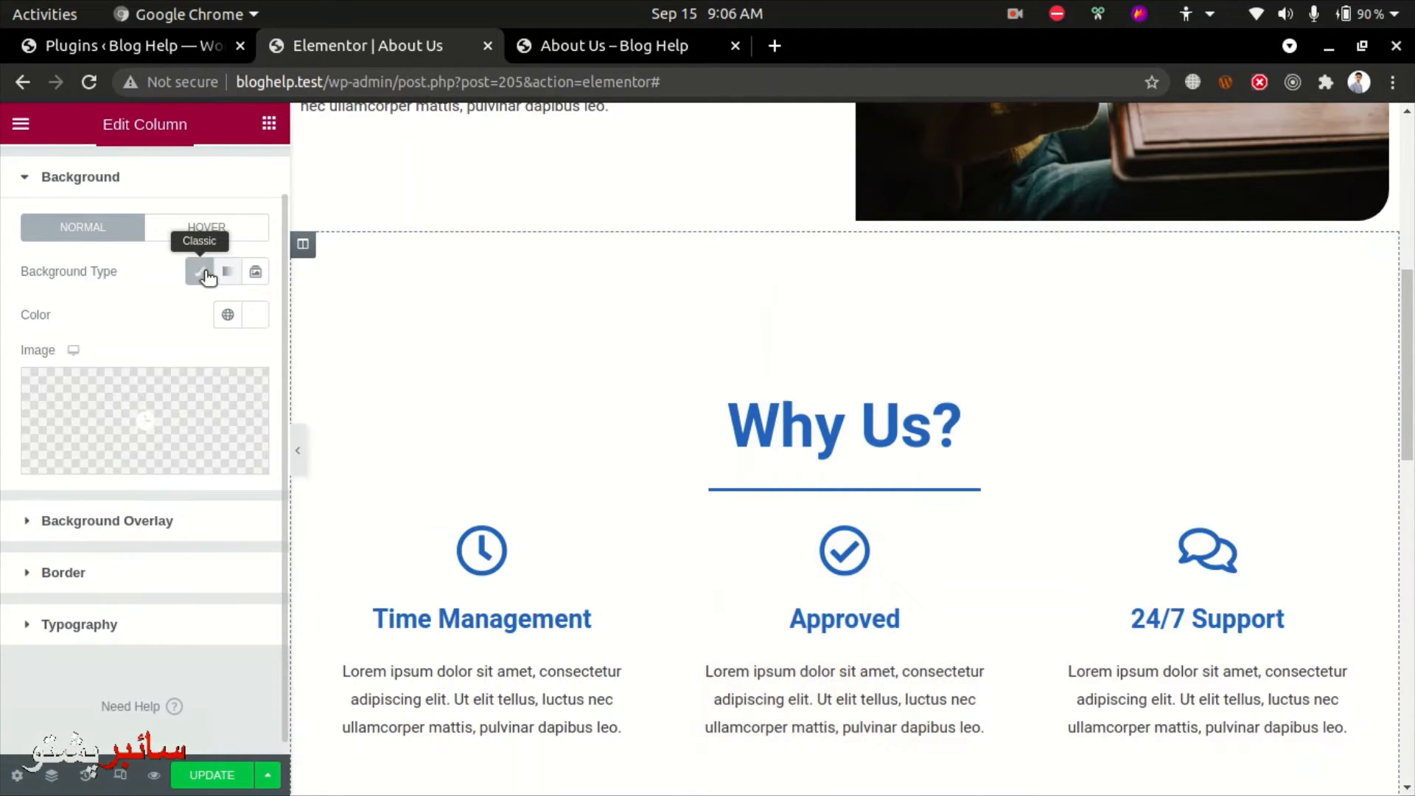
{"action": "left_click", "coordinate": [144, 422]}
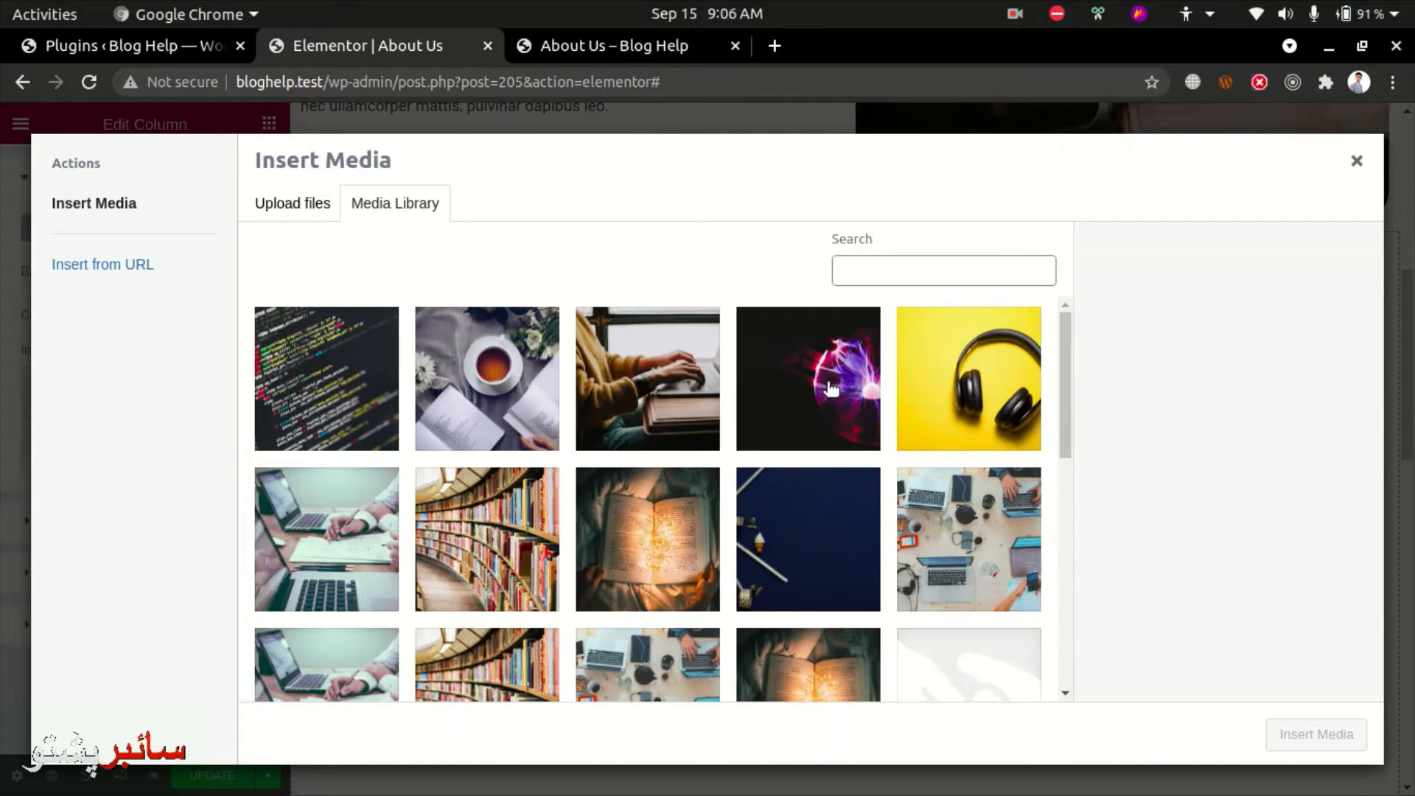
{"action": "left_click", "coordinate": [831, 388]}
{"action": "left_click", "coordinate": [1313, 733]}
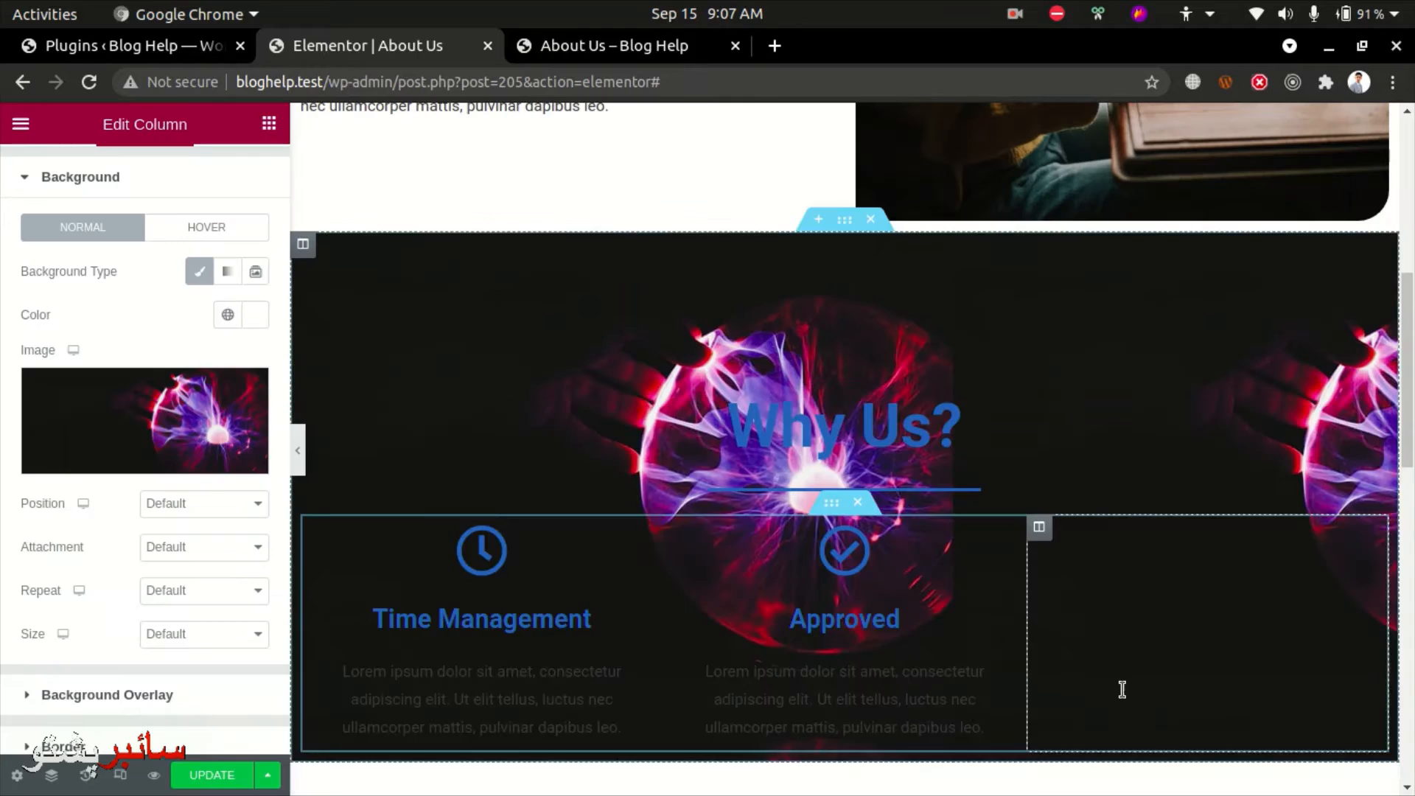
{"action": "scroll", "coordinate": [472, 561], "scroll_direction": "down", "scroll_amount": 3}
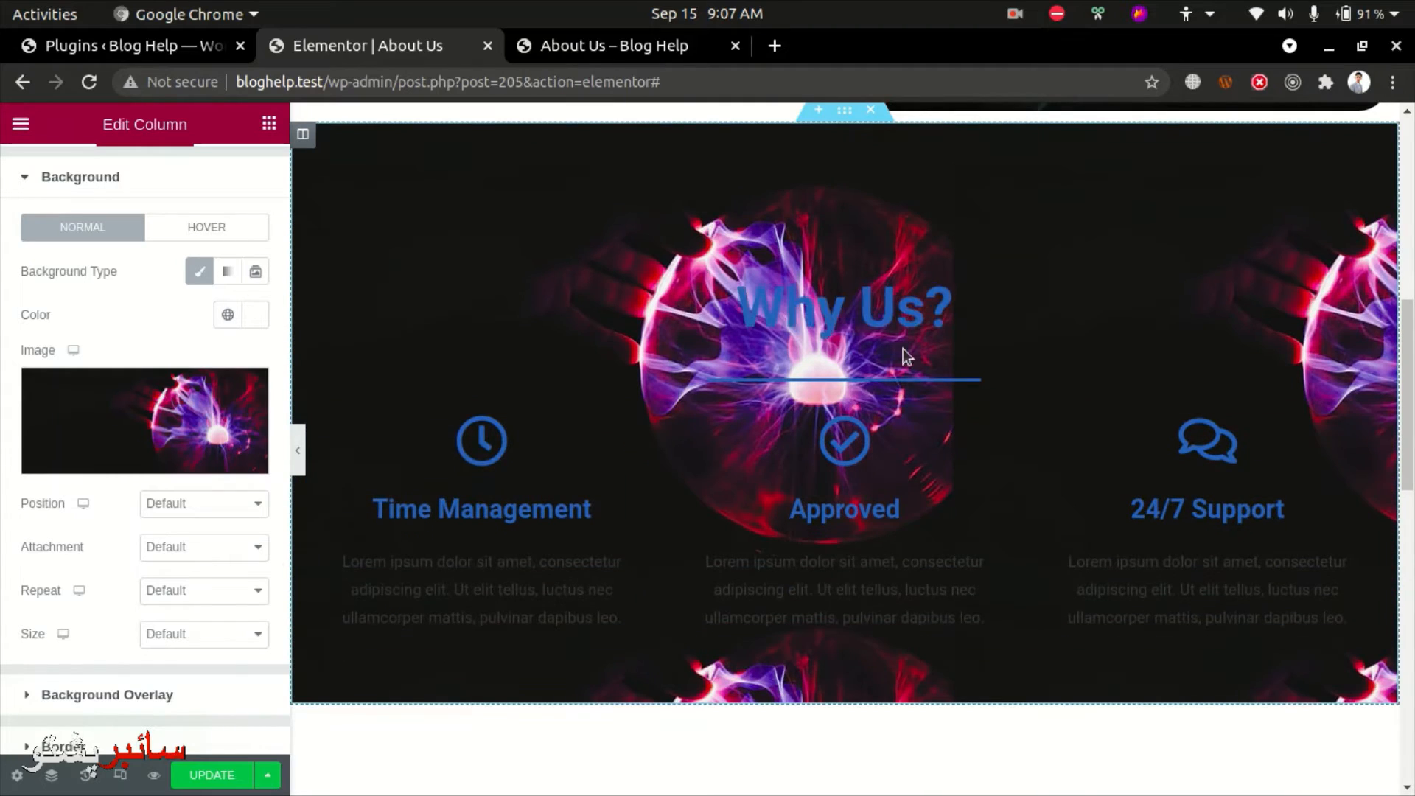
- Set the background image's position to Center Center, attachment to Scroll, repeat to No-repeat and size to Cover
{"action": "left_click", "coordinate": [203, 501]}
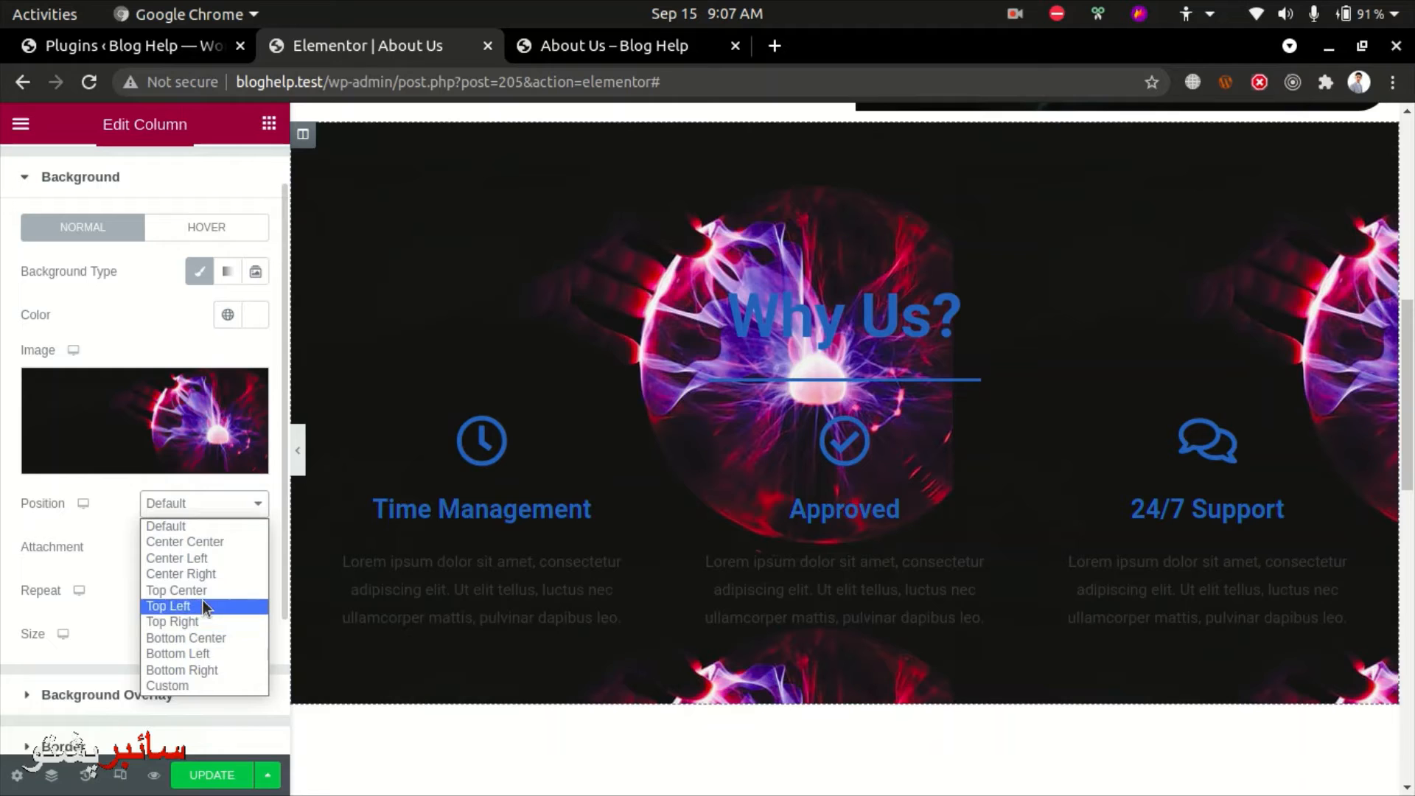
{"action": "left_click", "coordinate": [188, 538]}
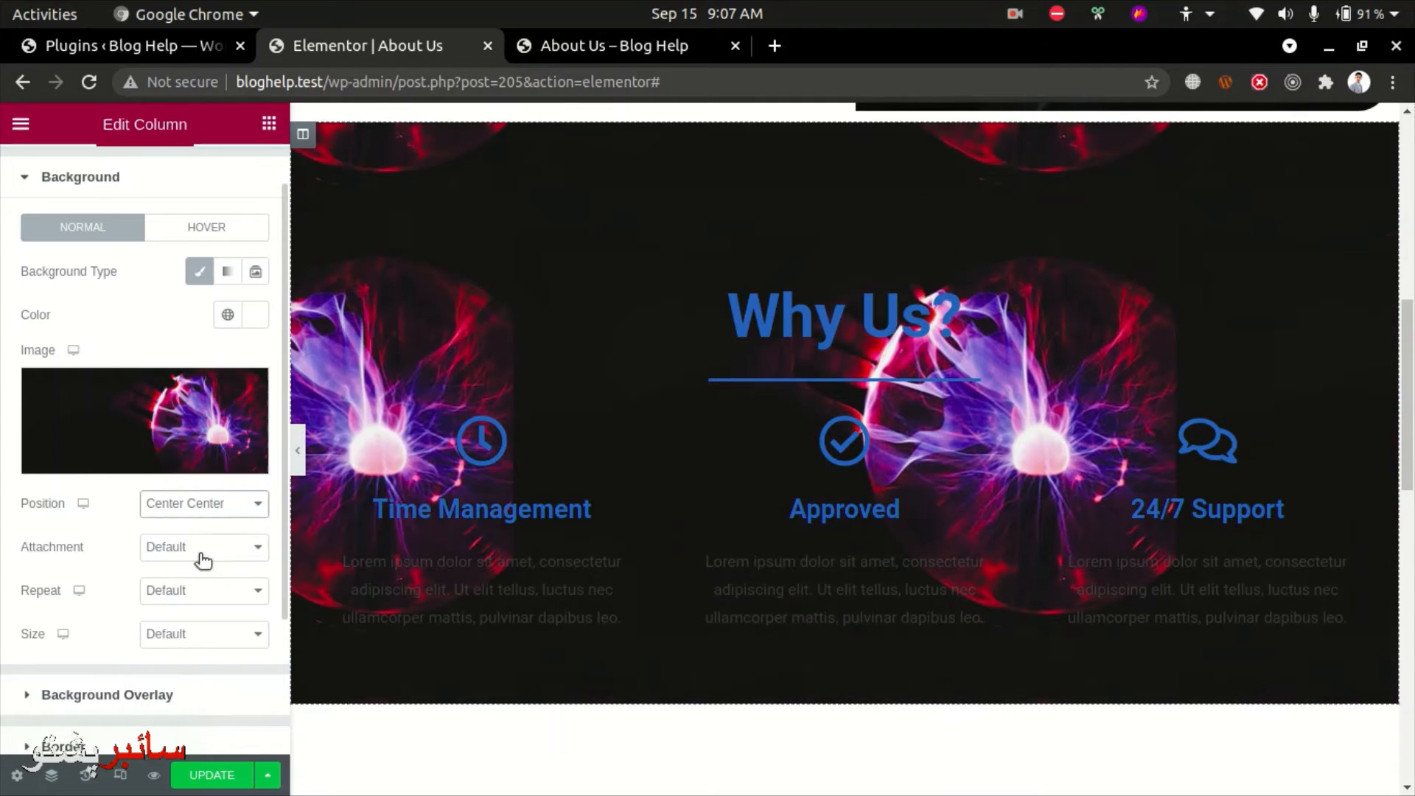
{"action": "left_click", "coordinate": [202, 549]}
{"action": "left_click", "coordinate": [179, 584]}
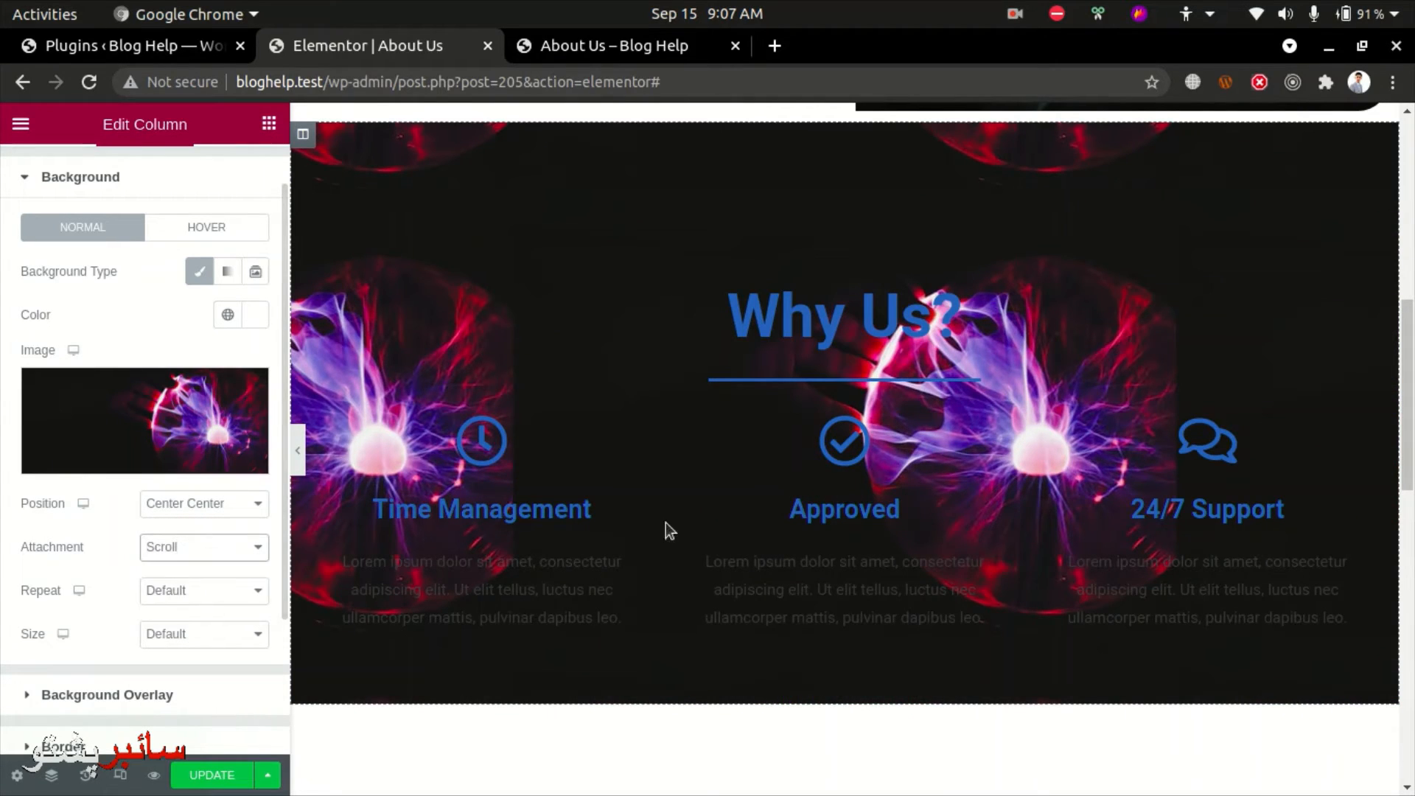
{"action": "left_click", "coordinate": [202, 590]}
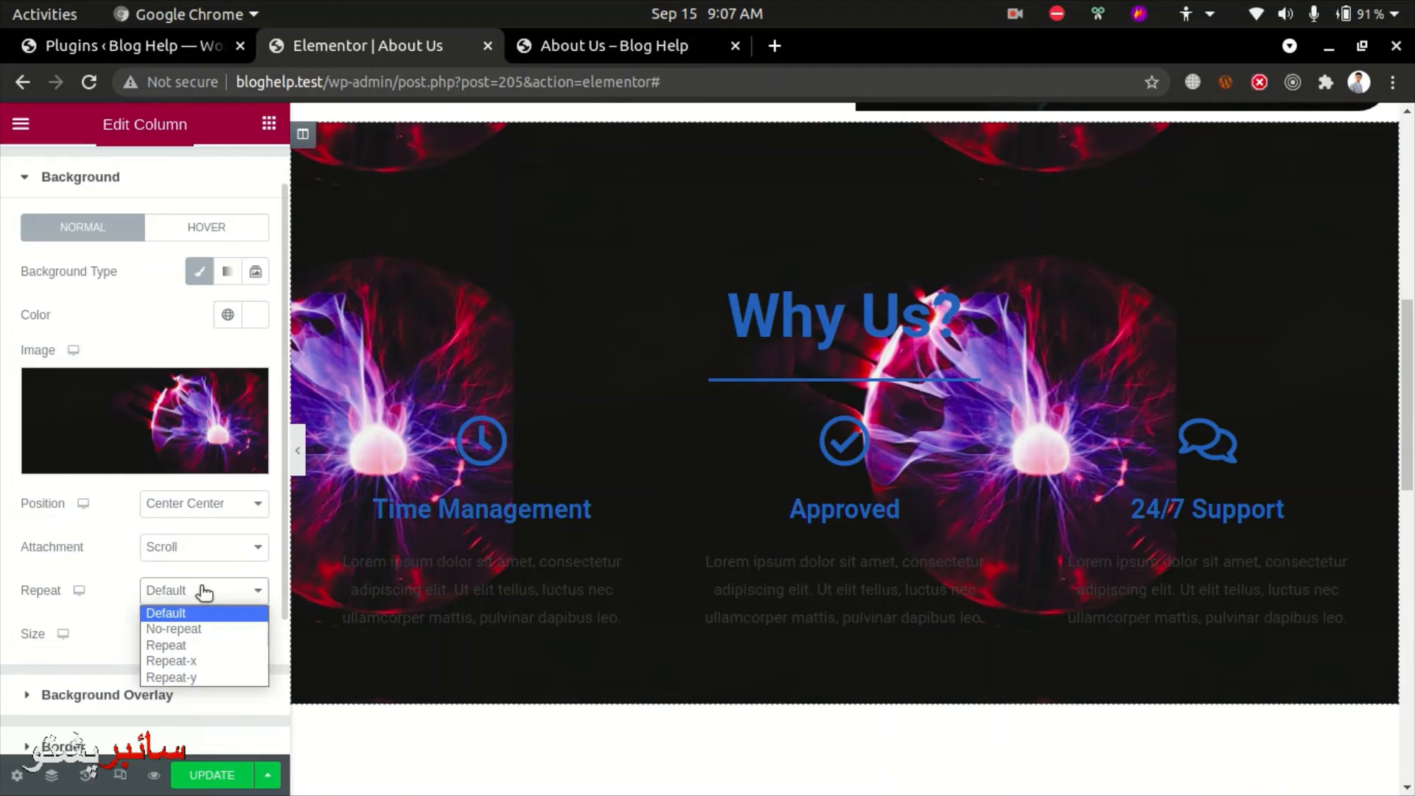
{"action": "left_click", "coordinate": [176, 628]}
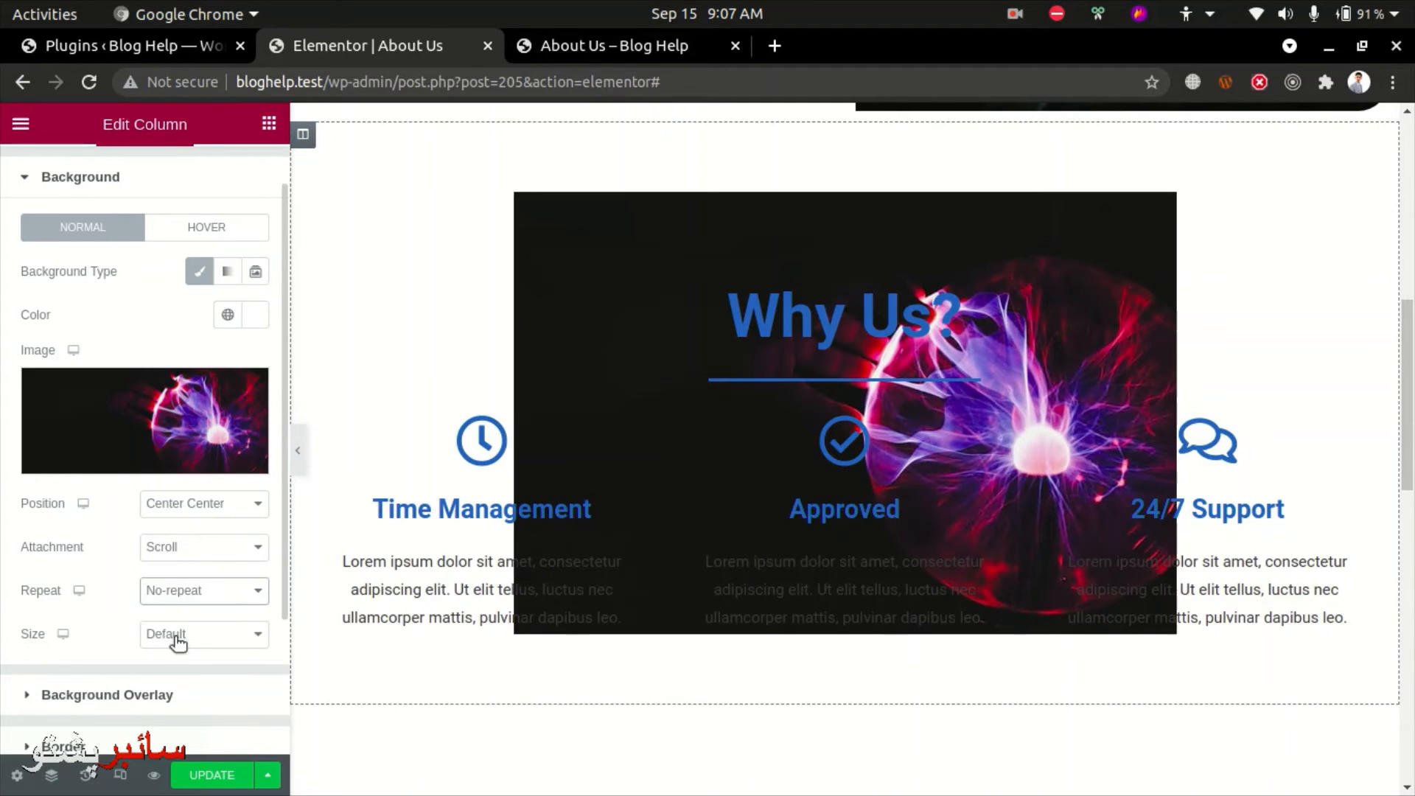
{"action": "left_click", "coordinate": [178, 635]}
{"action": "left_click", "coordinate": [172, 681]}
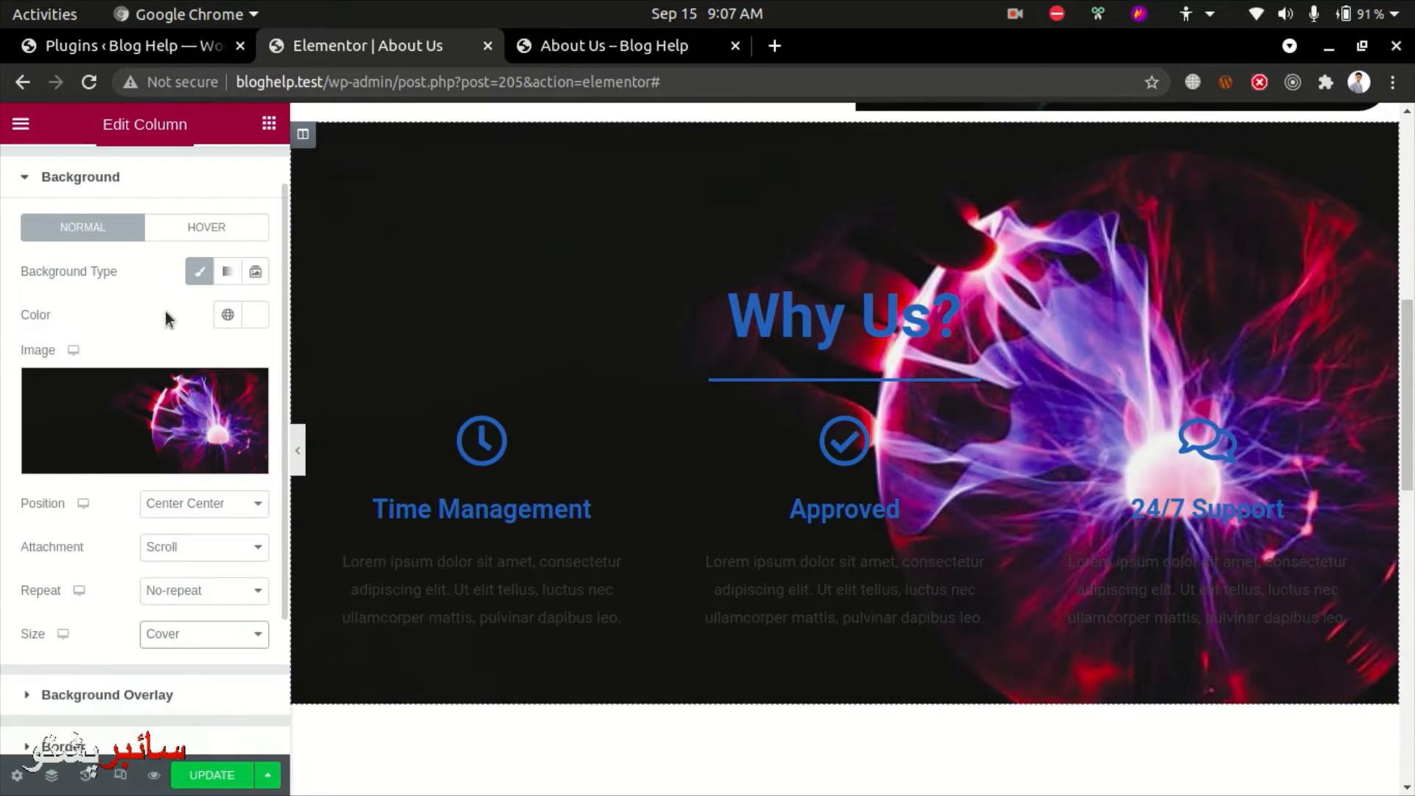
- Give the "Why Us?" column a background overlay of the Classic type
{"action": "scroll", "coordinate": [91, 546], "scroll_direction": "down", "scroll_amount": 2}
{"action": "left_click", "coordinate": [104, 581]}
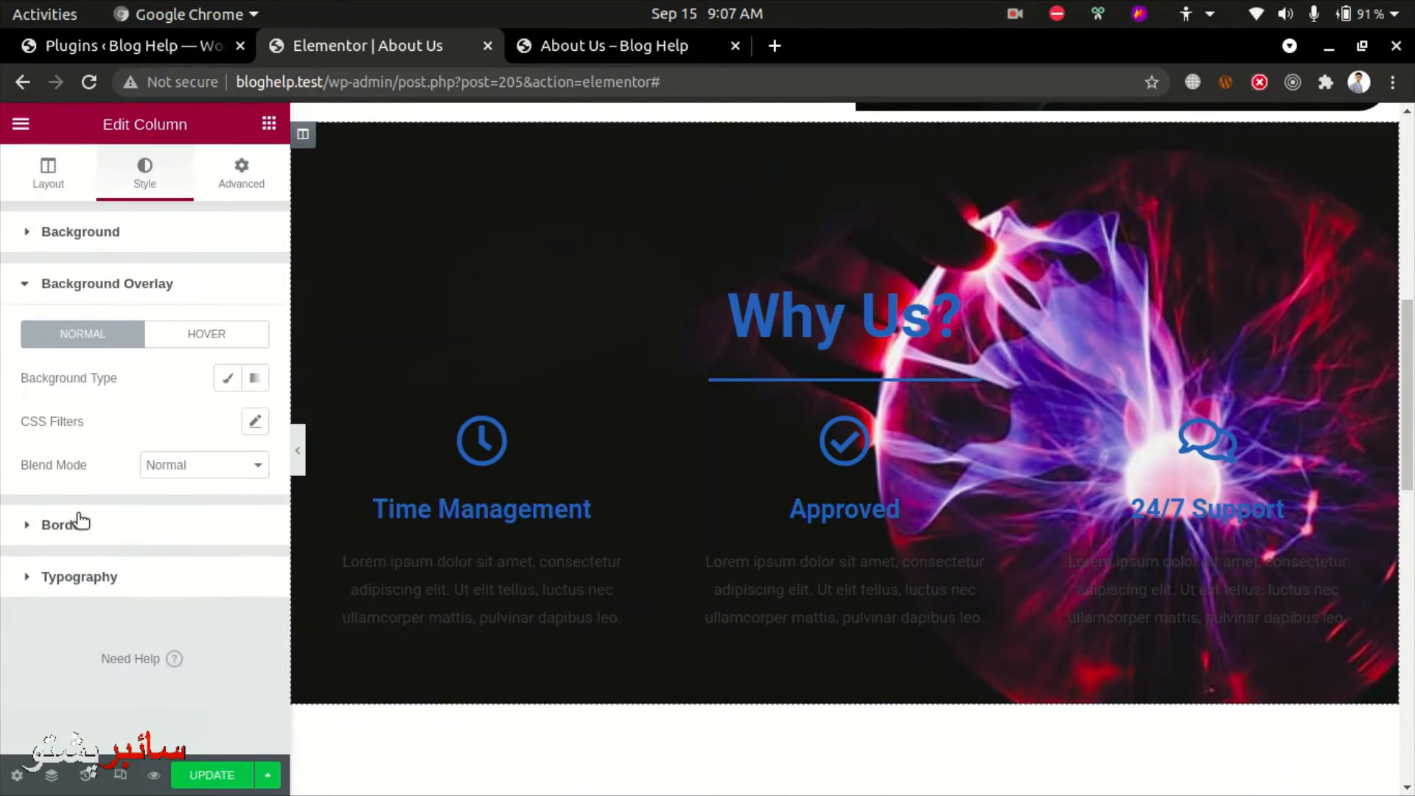
{"action": "left_click", "coordinate": [228, 380]}
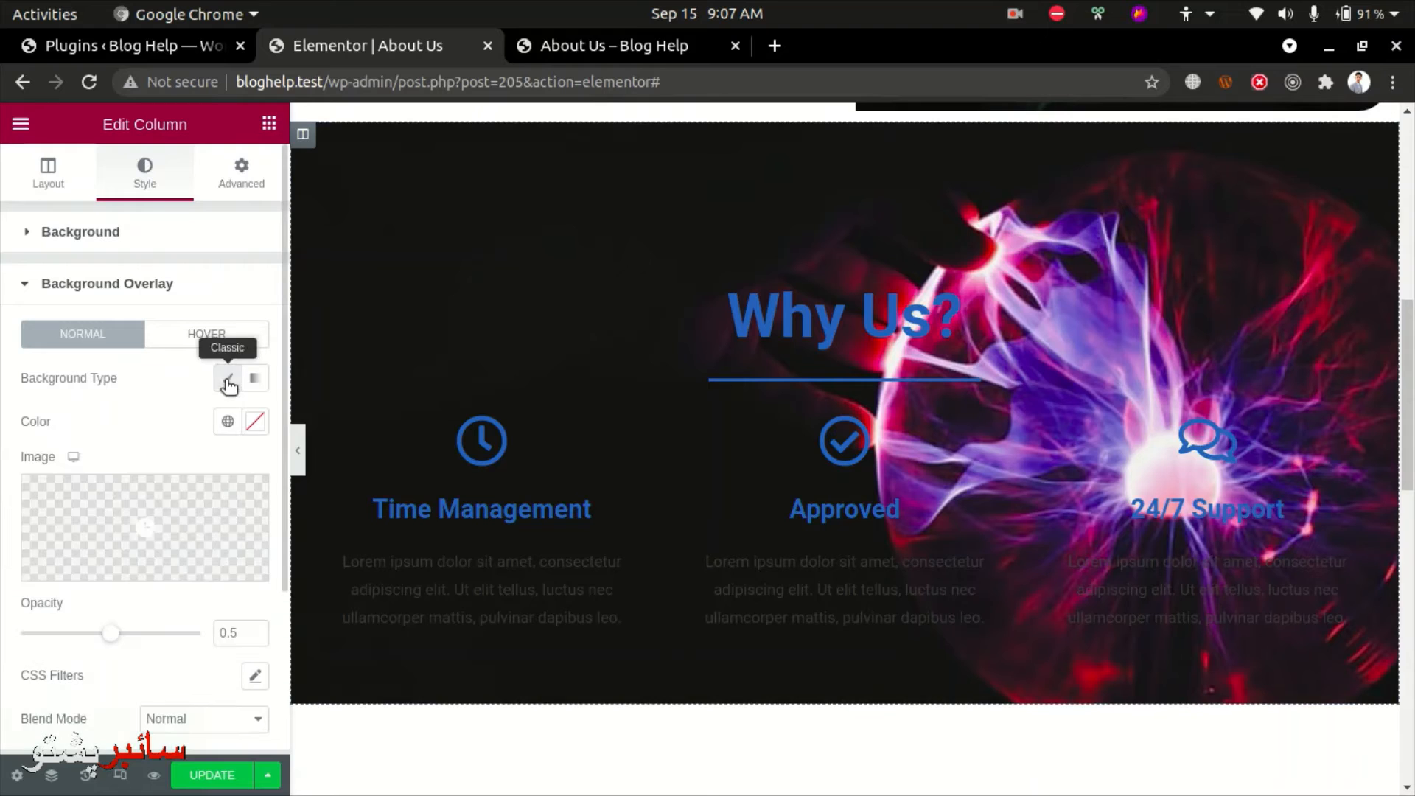
- Try #FFFFFF and #B8B8B8 as the overlay color over the plasma ball image, and clear the color again
{"action": "left_click", "coordinate": [255, 422]}
{"action": "left_click", "coordinate": [157, 522]}
{"action": "left_click_drag", "start_coordinate": [157, 522], "coordinate": [127, 482]}
{"action": "scroll", "coordinate": [1184, 451], "scroll_direction": "up", "scroll_amount": 2}
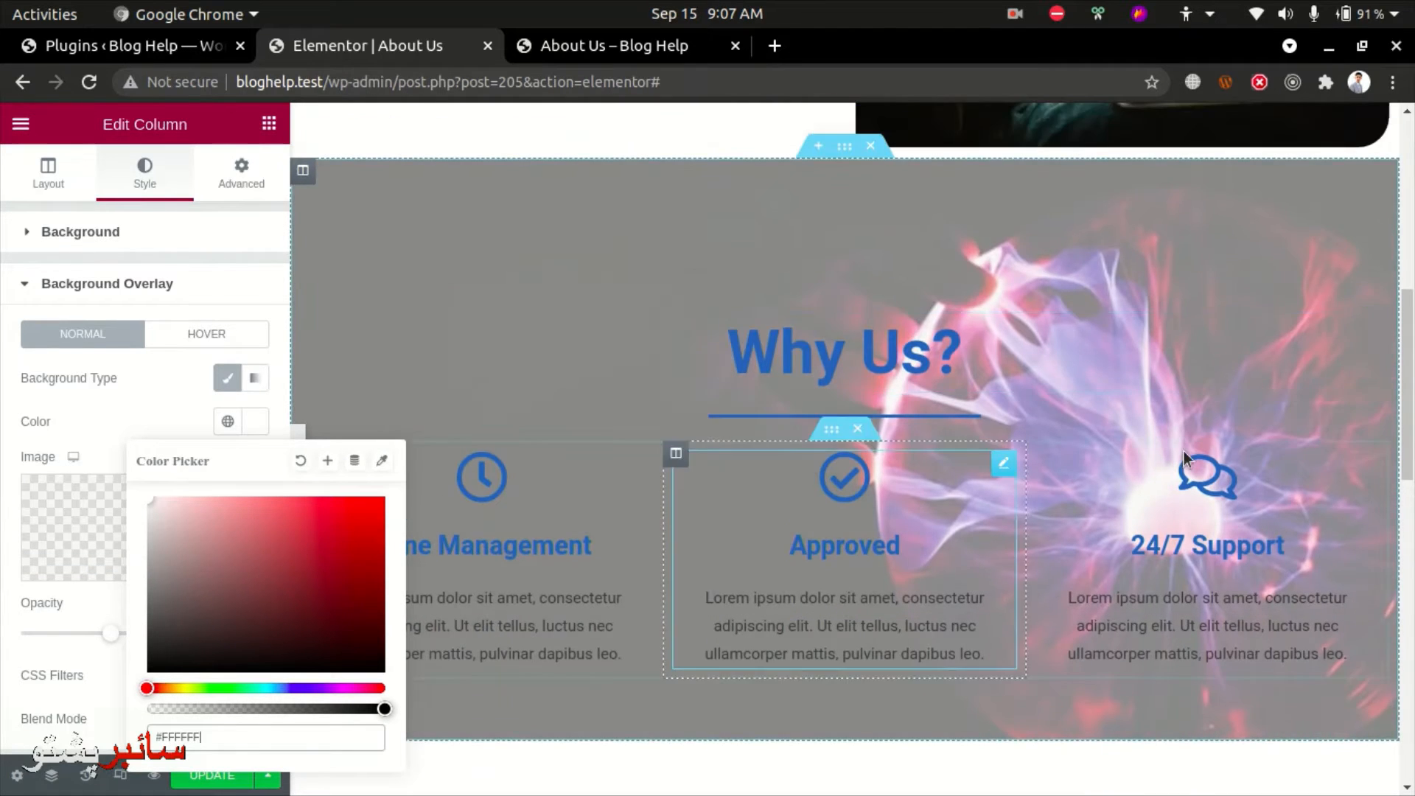
{"action": "left_click_drag", "start_coordinate": [179, 534], "coordinate": [143, 541]}
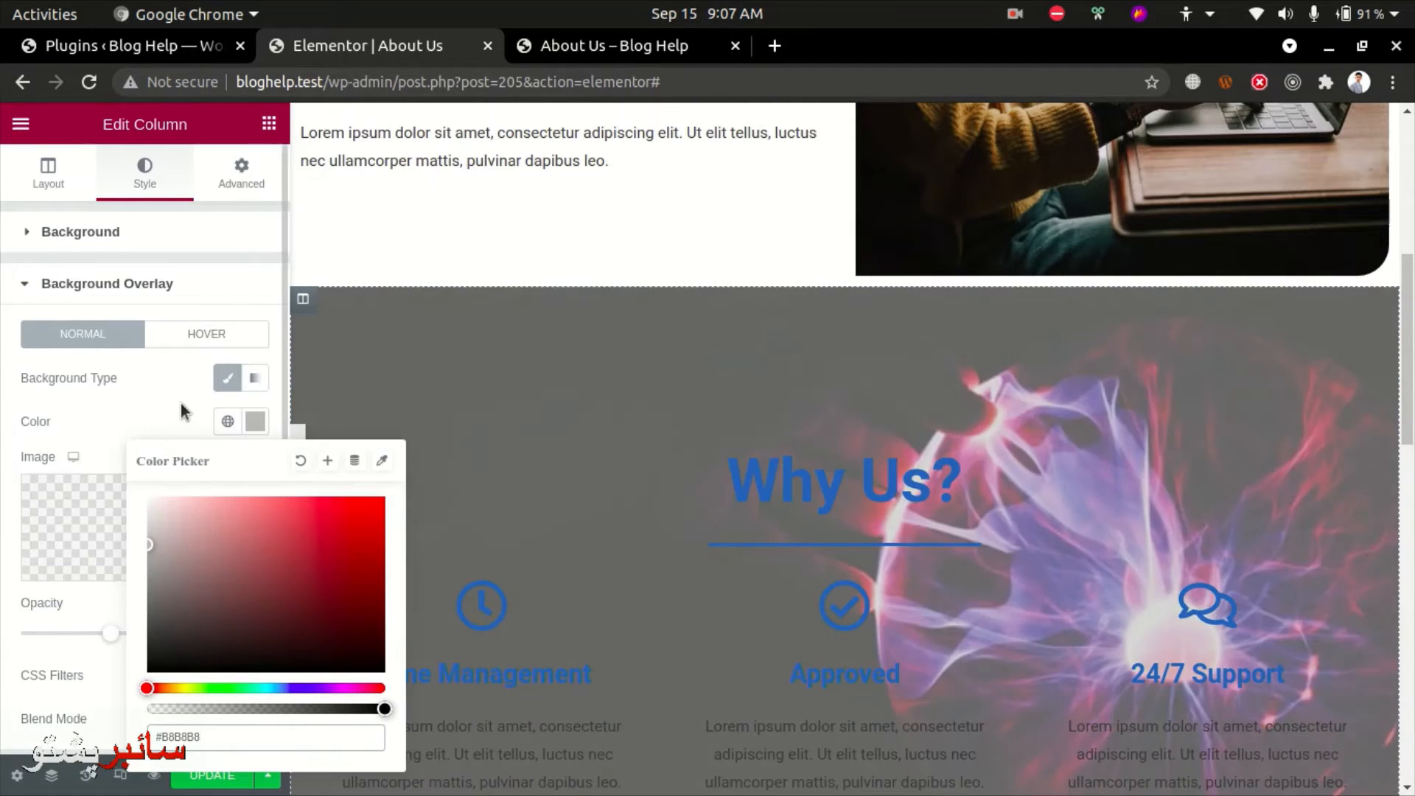
{"action": "left_click", "coordinate": [302, 461]}
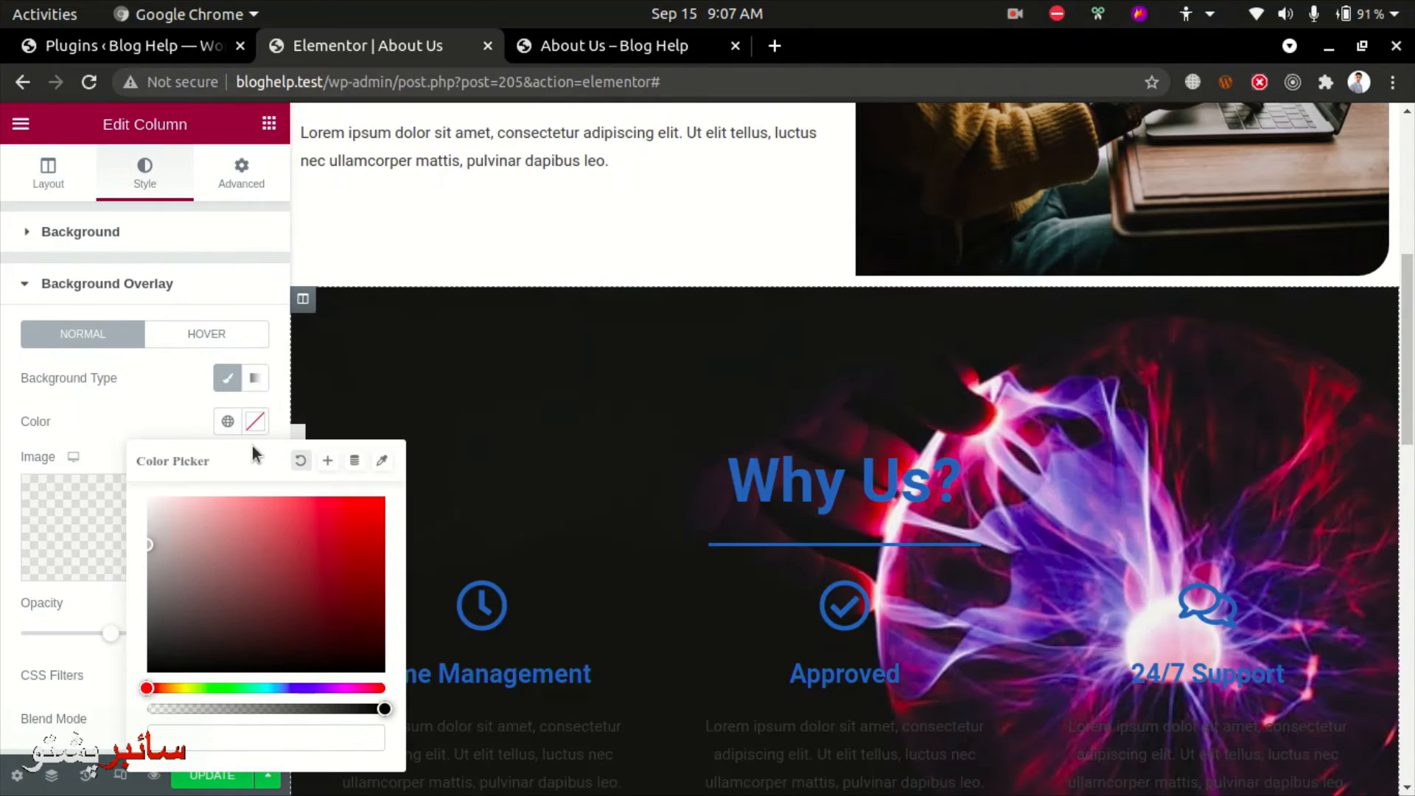
{"action": "left_click", "coordinate": [122, 373]}
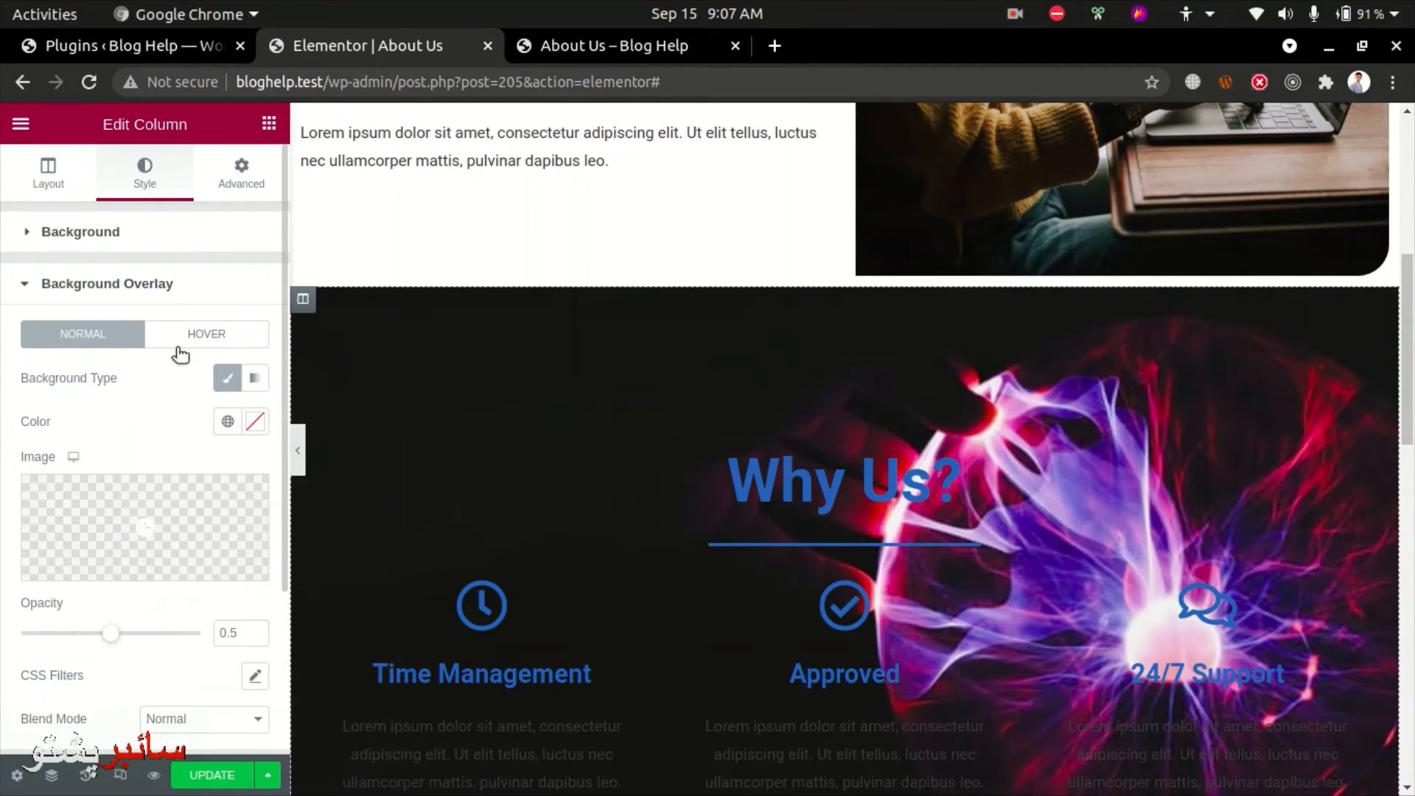
- Replace the "Why Us?" column's background image with the photo of hands writing beside a laptop
{"action": "left_click", "coordinate": [50, 232]}
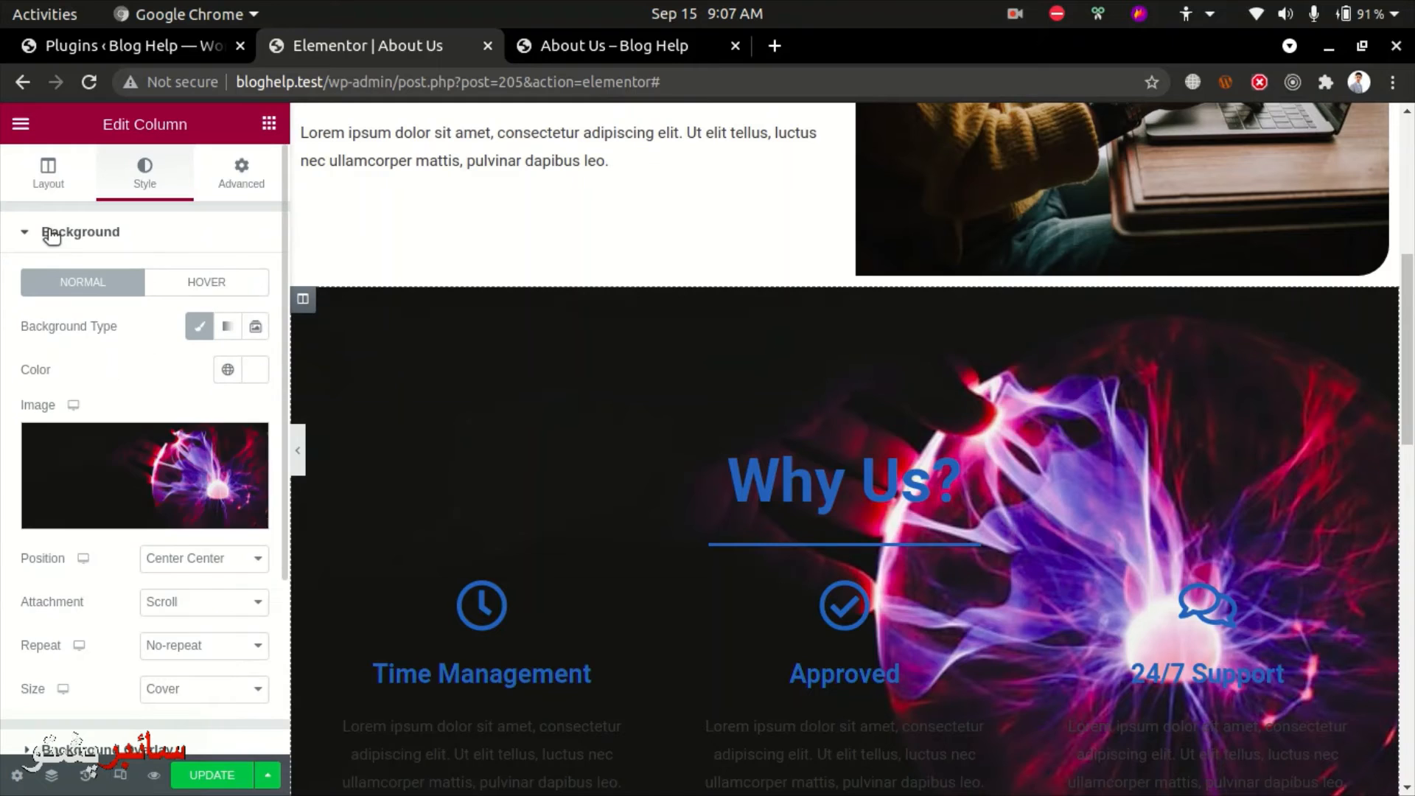
{"action": "left_click", "coordinate": [166, 460]}
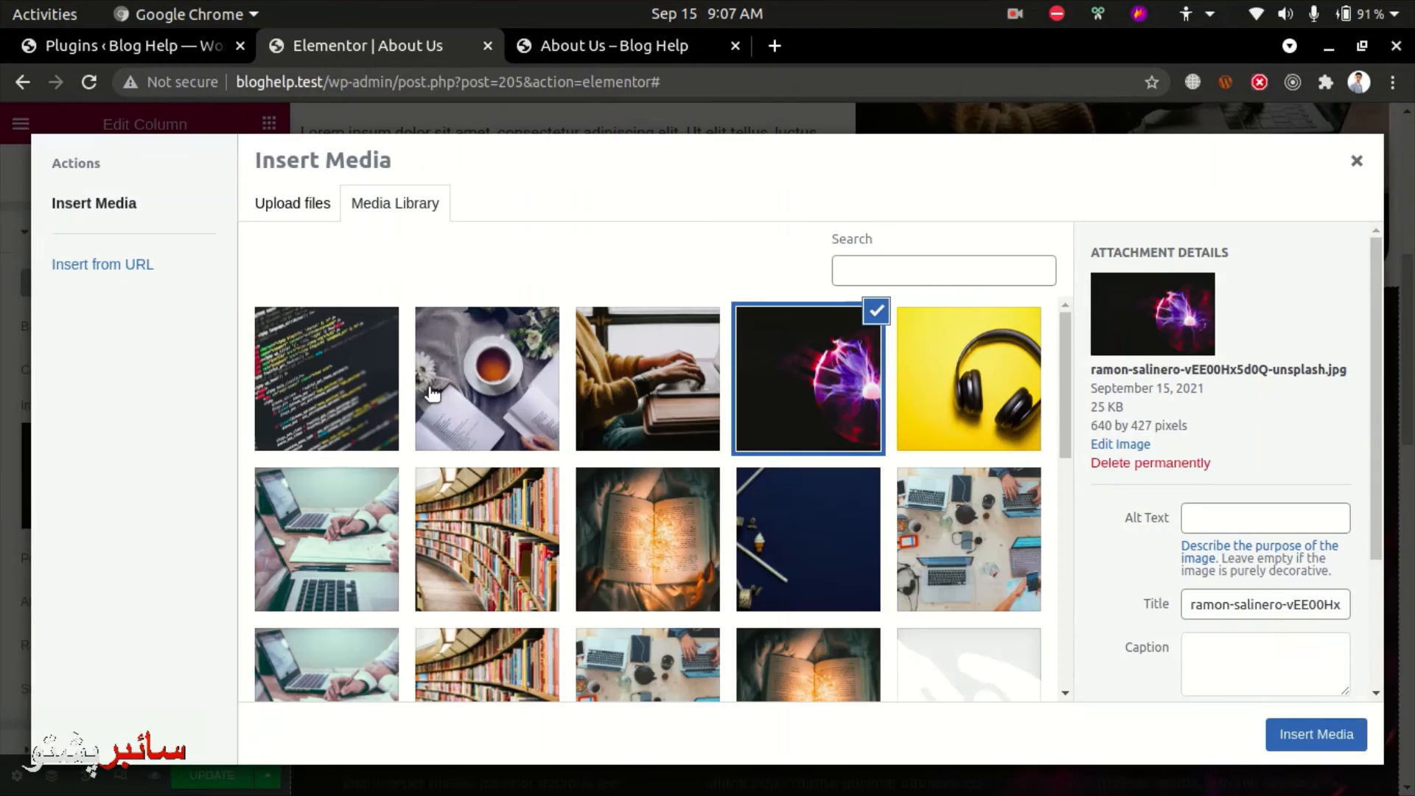
{"action": "scroll", "coordinate": [321, 538], "scroll_direction": "down", "scroll_amount": 3}
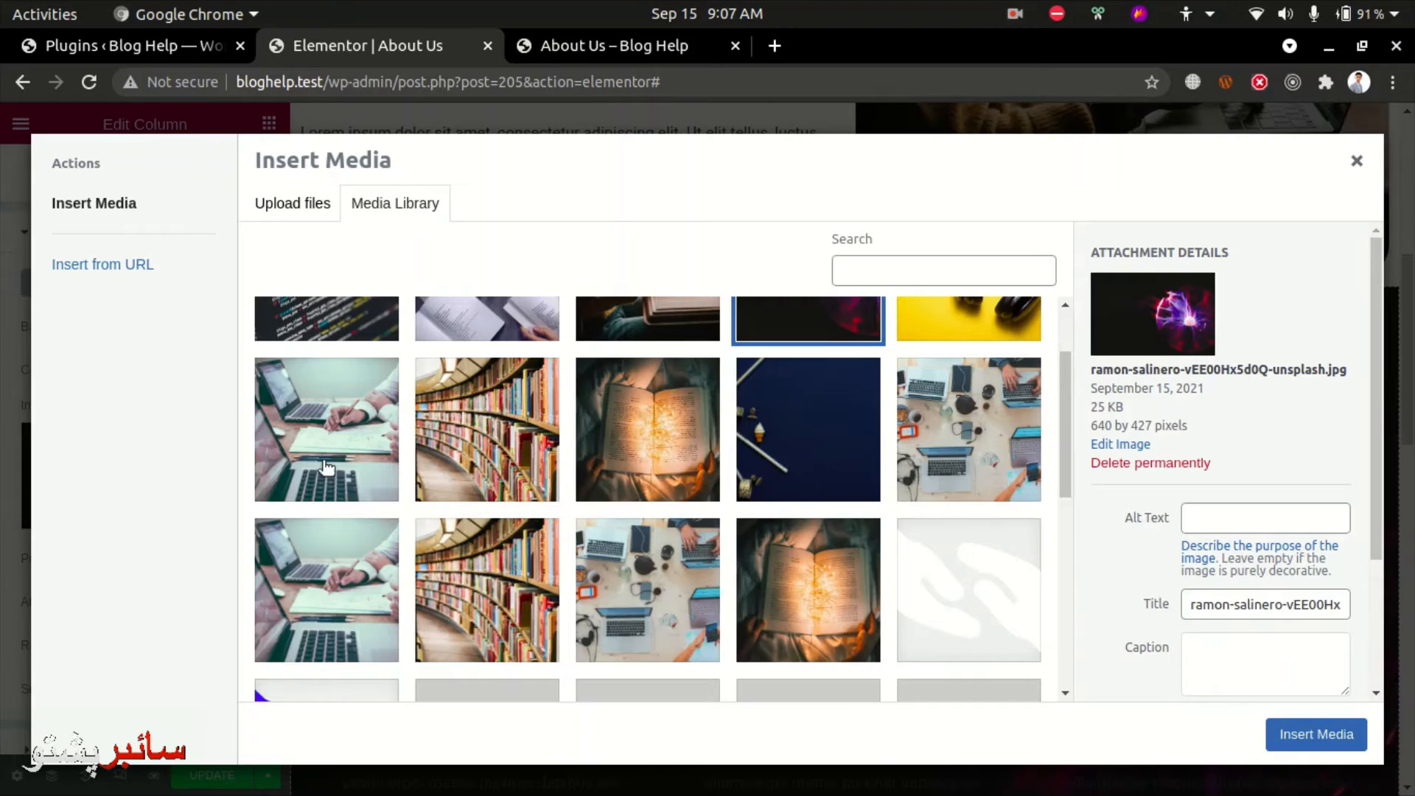
{"action": "left_click", "coordinate": [283, 444]}
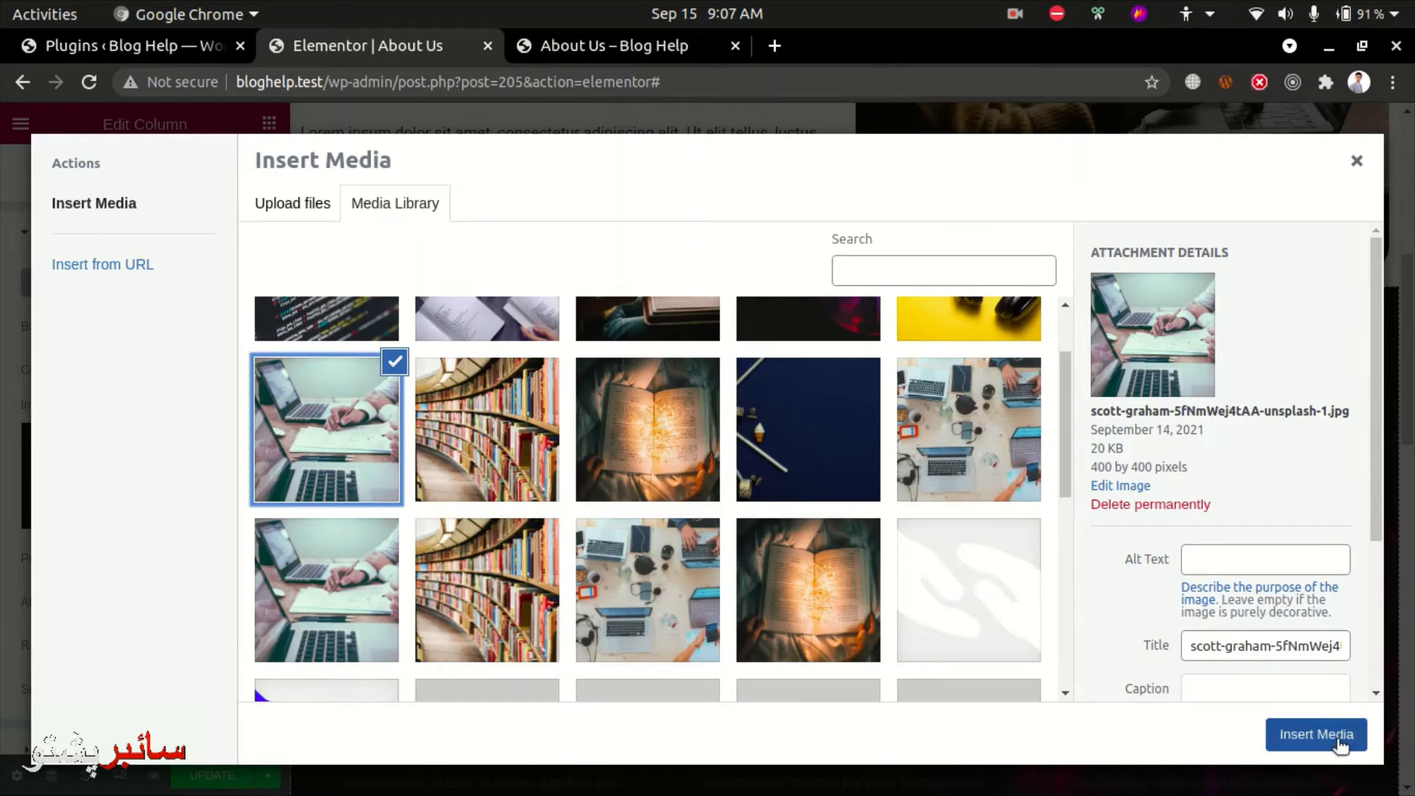
{"action": "left_click", "coordinate": [1317, 734]}
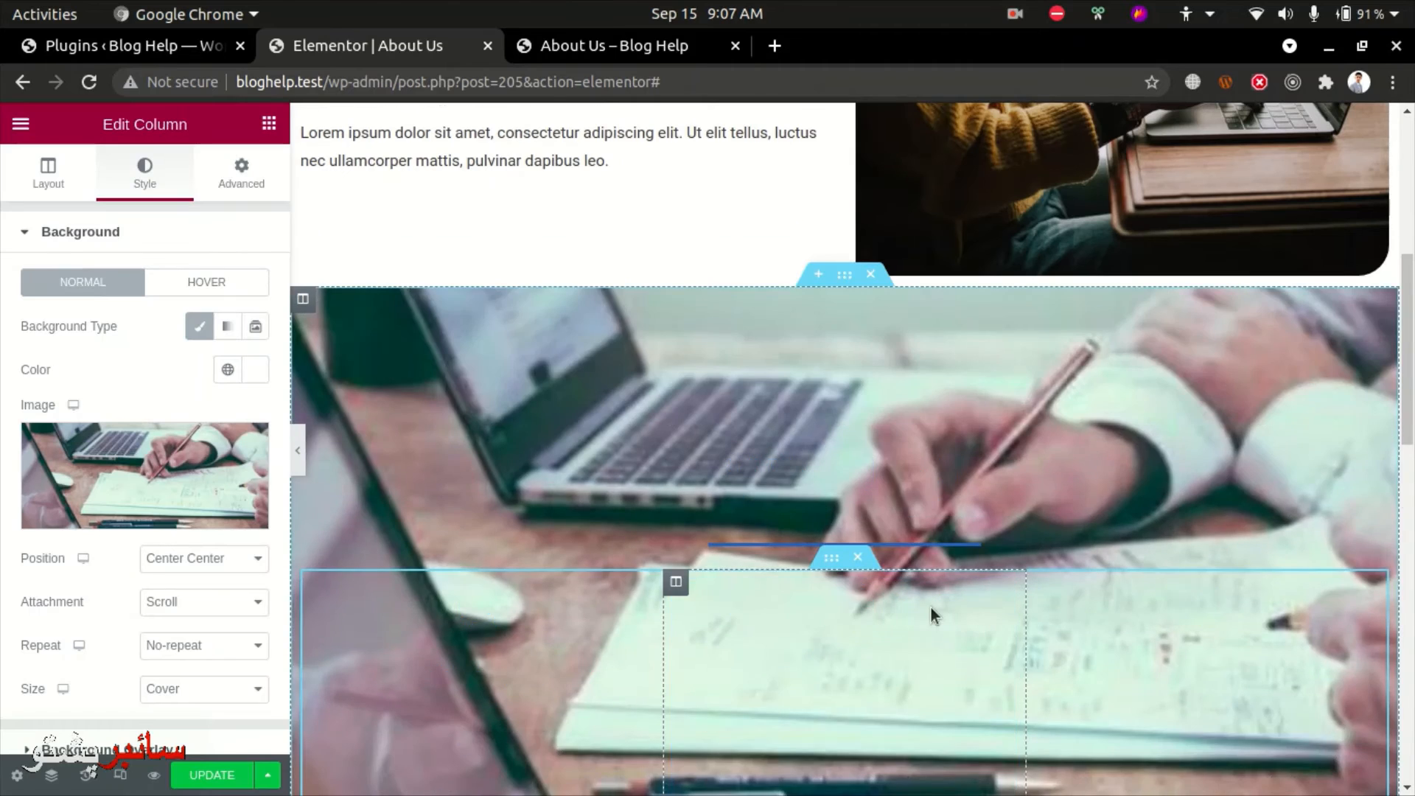
{"action": "scroll", "coordinate": [799, 624], "scroll_direction": "down", "scroll_amount": 3}
{"action": "scroll", "coordinate": [799, 624], "scroll_direction": "down", "scroll_amount": 1}
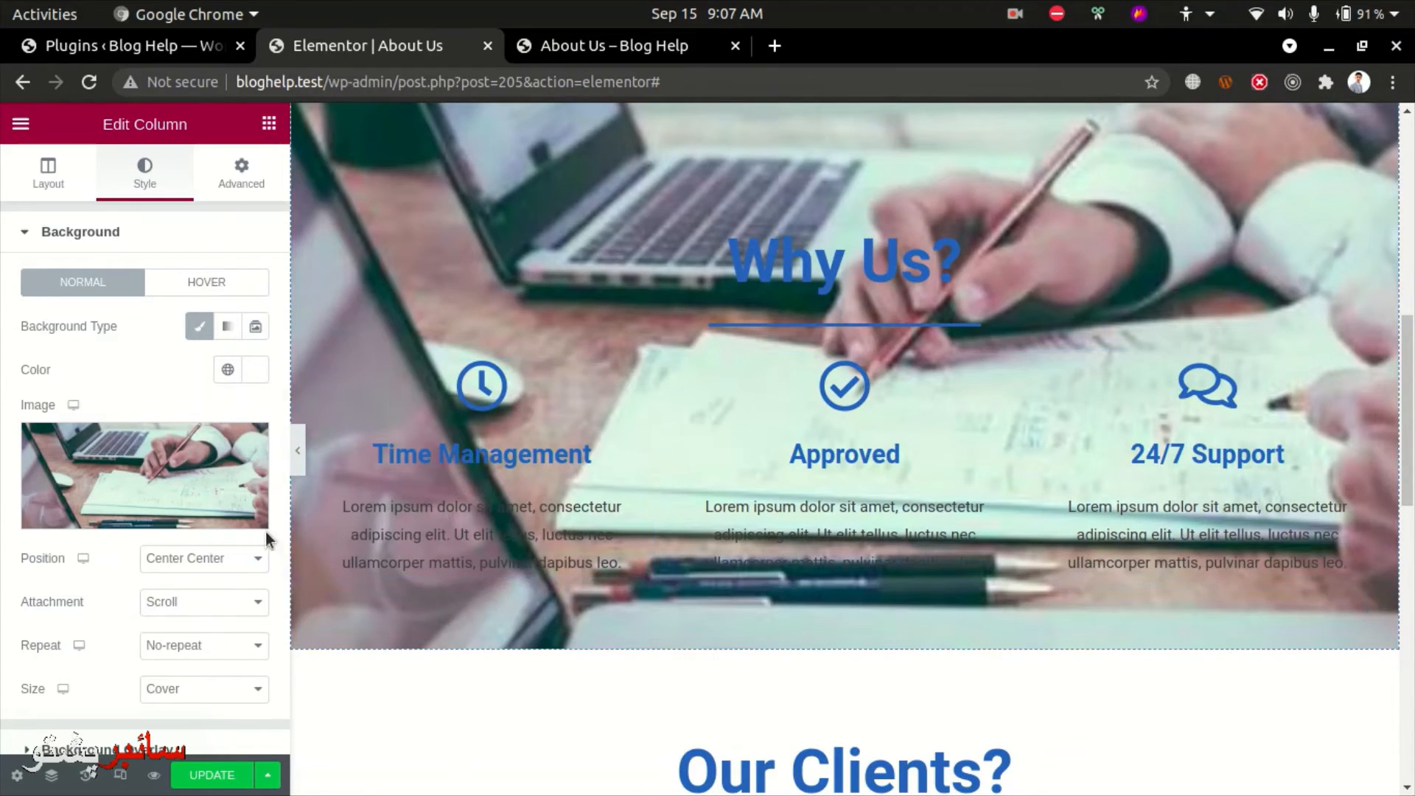
- Set the "Why Us?" column's background overlay color to light gray #E3E3E3
{"action": "mouse_move", "coordinate": [108, 469]}
{"action": "scroll", "coordinate": [140, 610], "scroll_direction": "down", "scroll_amount": 3}
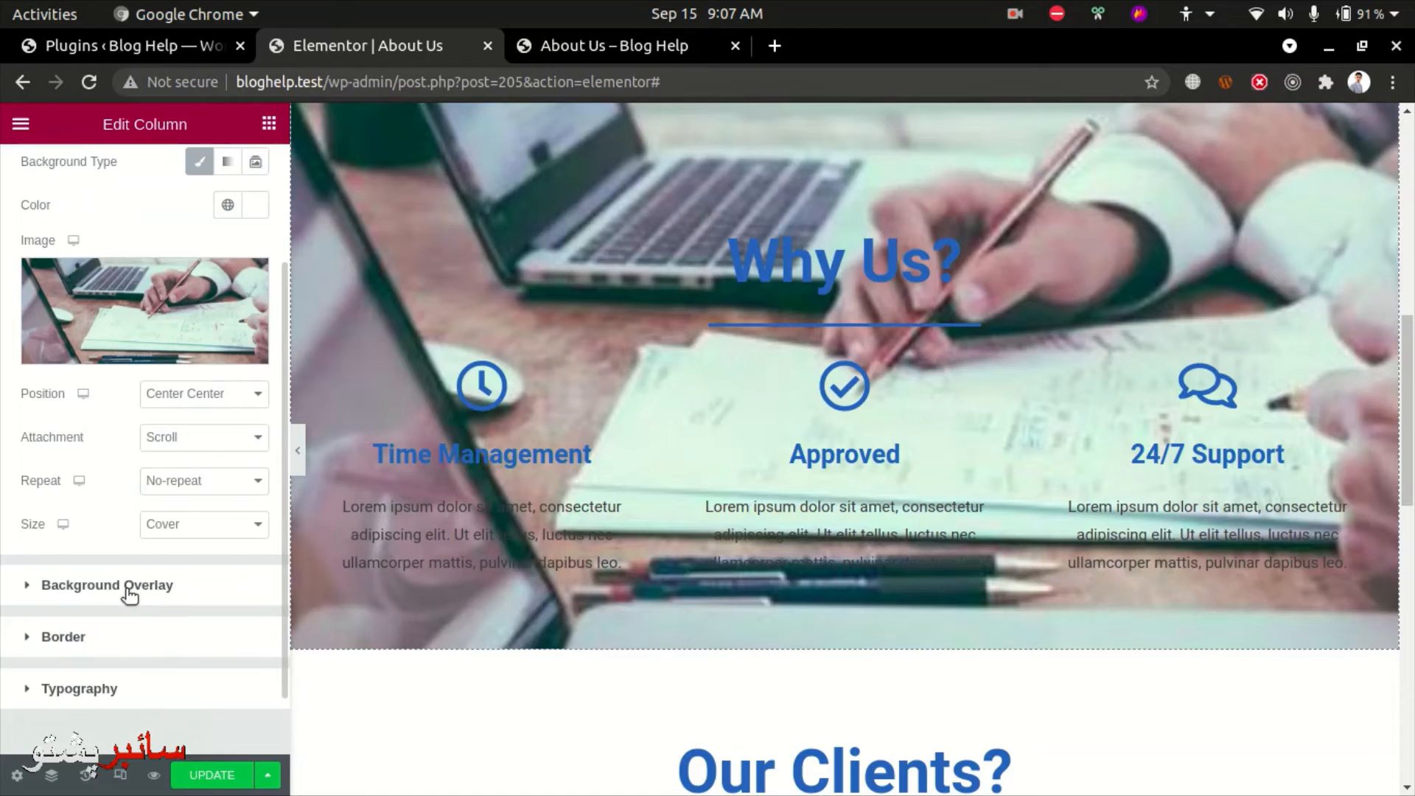
{"action": "left_click", "coordinate": [28, 587]}
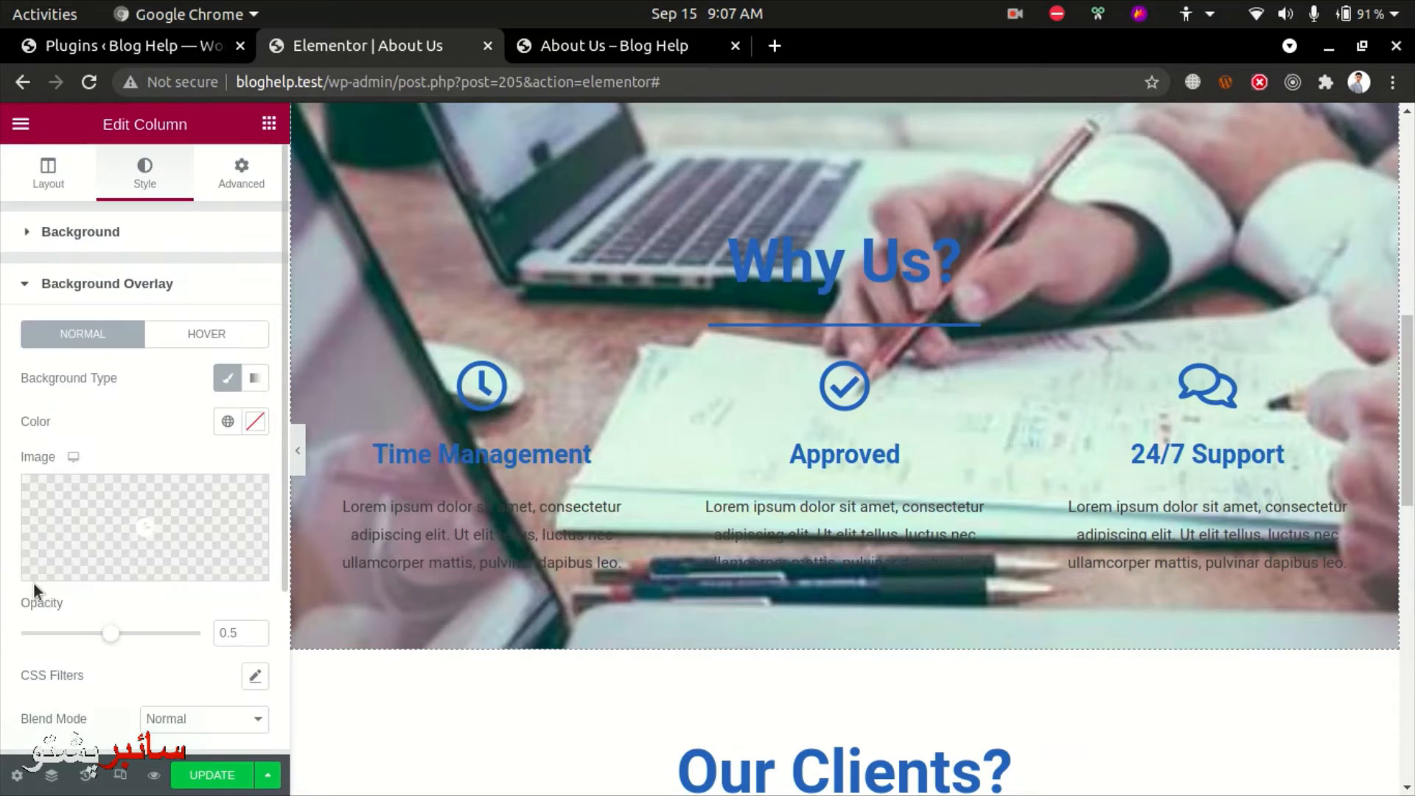
{"action": "left_click", "coordinate": [257, 425]}
{"action": "mouse_move", "coordinate": [214, 558]}
{"action": "left_mouse_down"}
{"action": "mouse_move", "coordinate": [155, 543]}
{"action": "mouse_move", "coordinate": [129, 507]}
{"action": "mouse_move", "coordinate": [174, 537]}
{"action": "mouse_move", "coordinate": [145, 524]}
{"action": "left_mouse_up"}
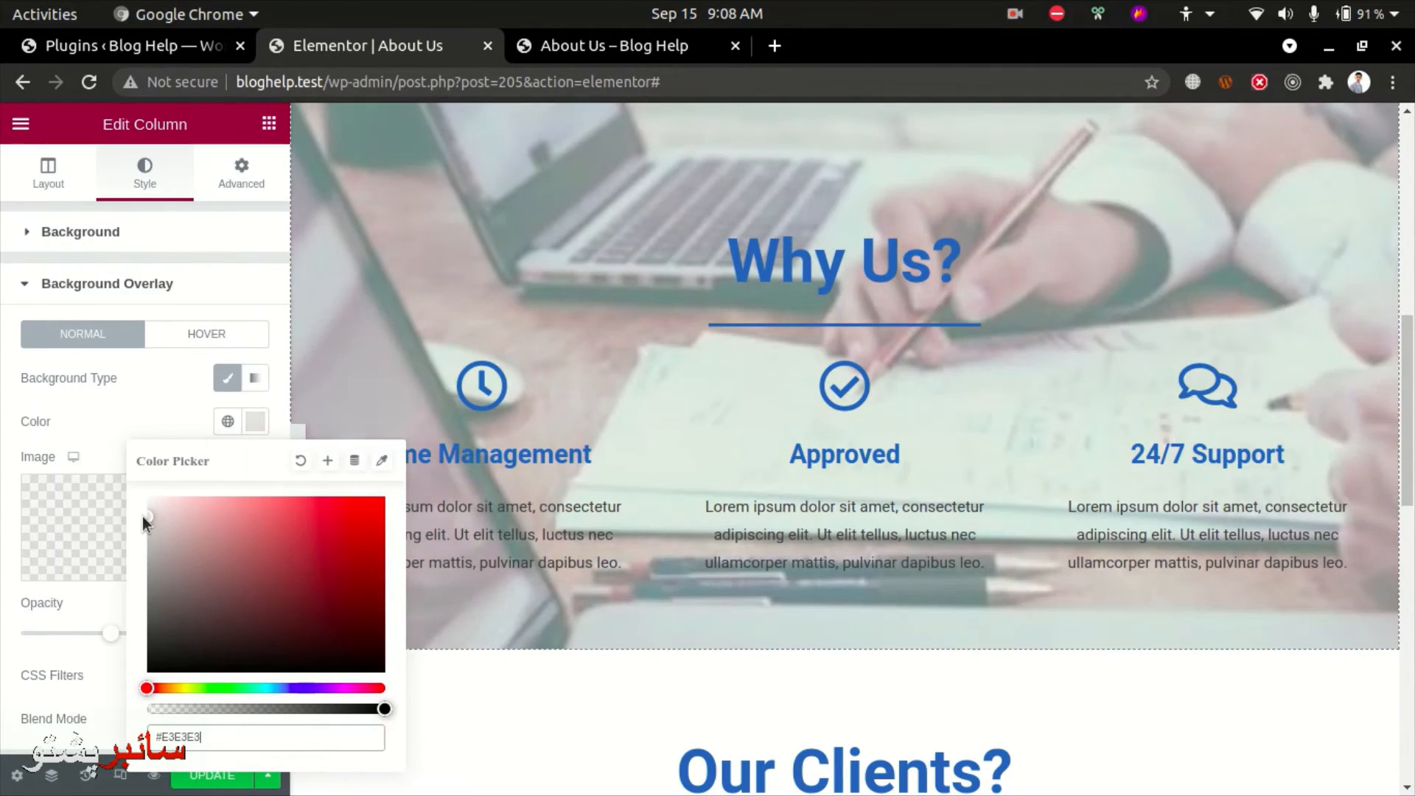
{"action": "left_click", "coordinate": [162, 416]}
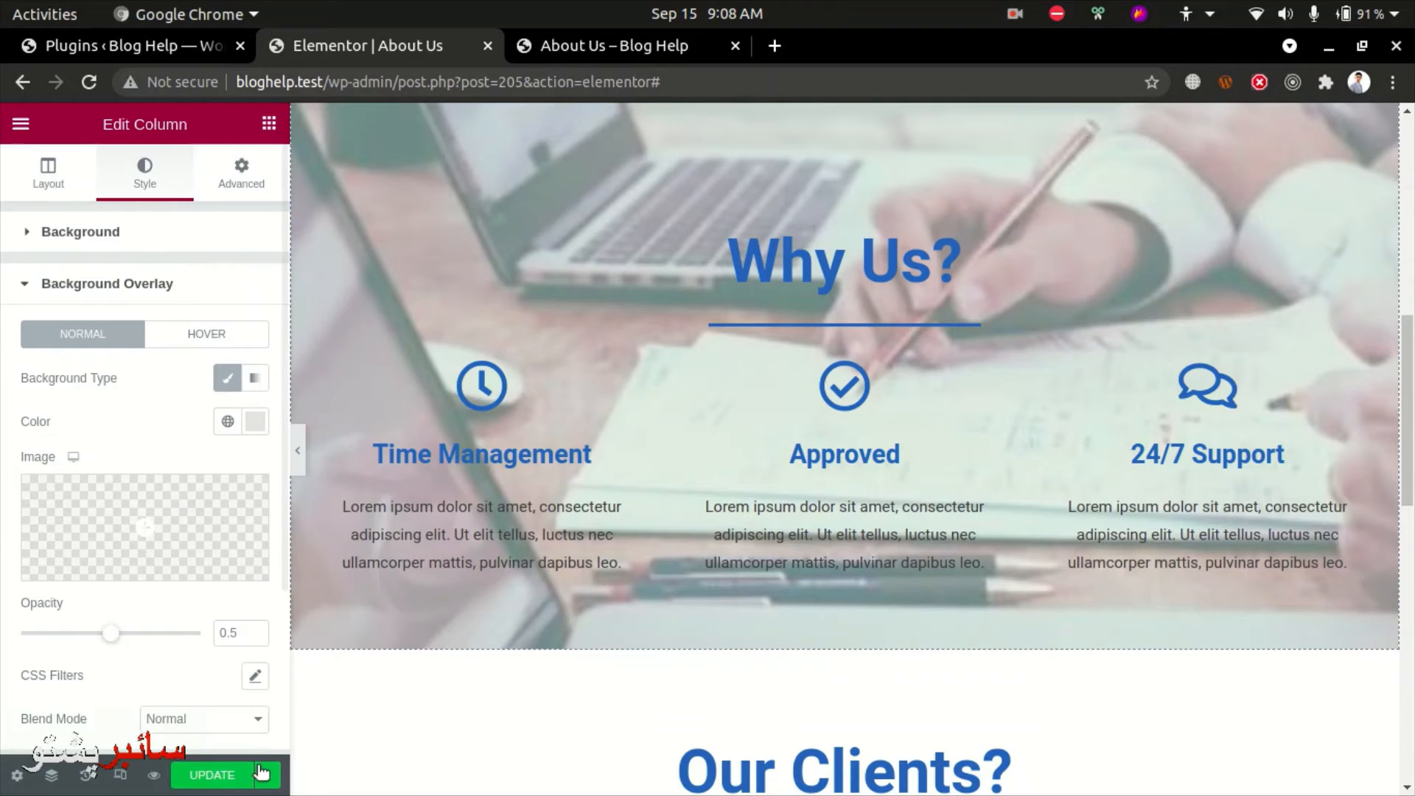
- Update the About Us page to save the new "Why Us?" background and overlay
{"action": "left_click", "coordinate": [260, 772]}
{"action": "scroll", "coordinate": [691, 639], "scroll_direction": "down", "scroll_amount": 10}
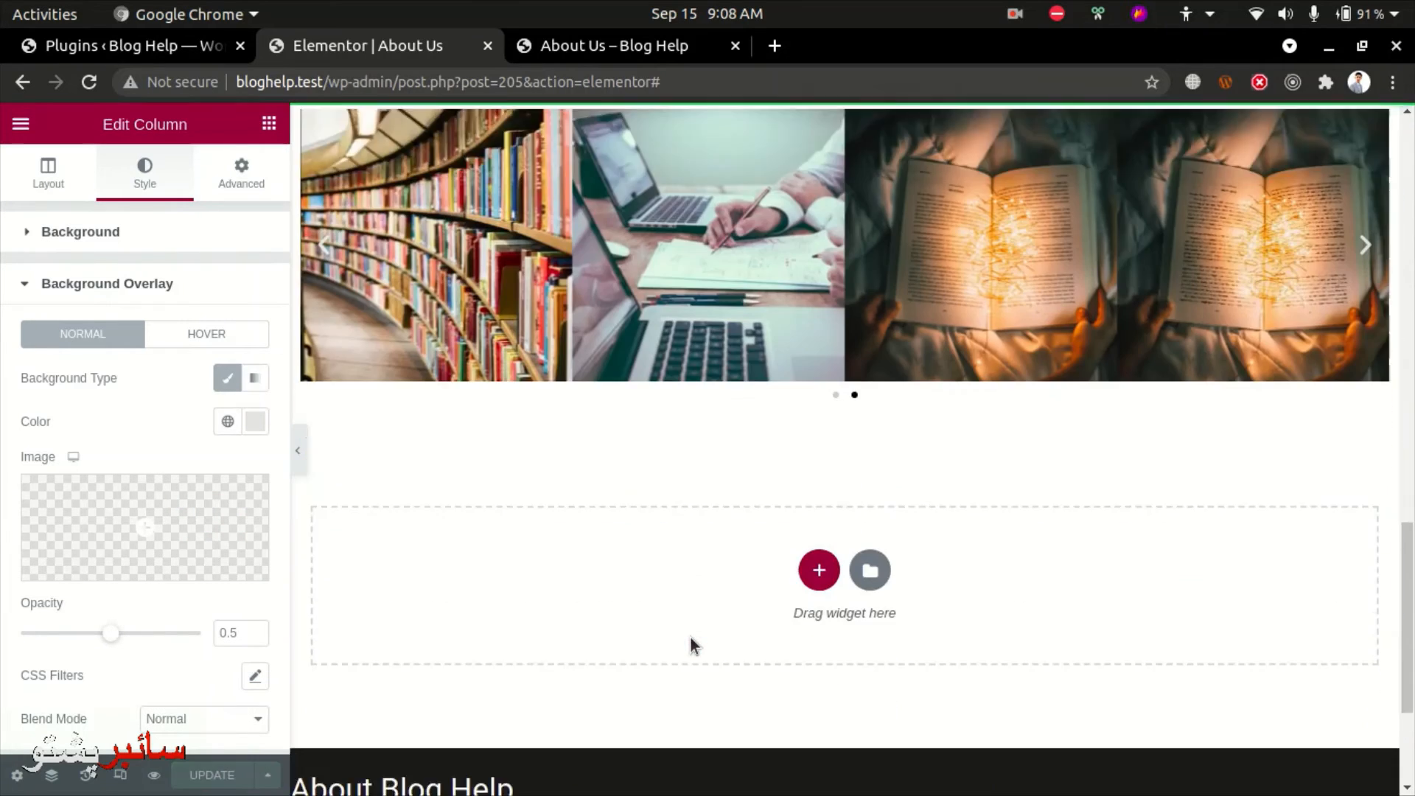
{"action": "scroll", "coordinate": [692, 638], "scroll_direction": "down", "scroll_amount": 3}
- Reload the published About Us page, review the "Why Us?" section's background, and return to the Elementor editor
{"action": "left_click", "coordinate": [605, 44]}
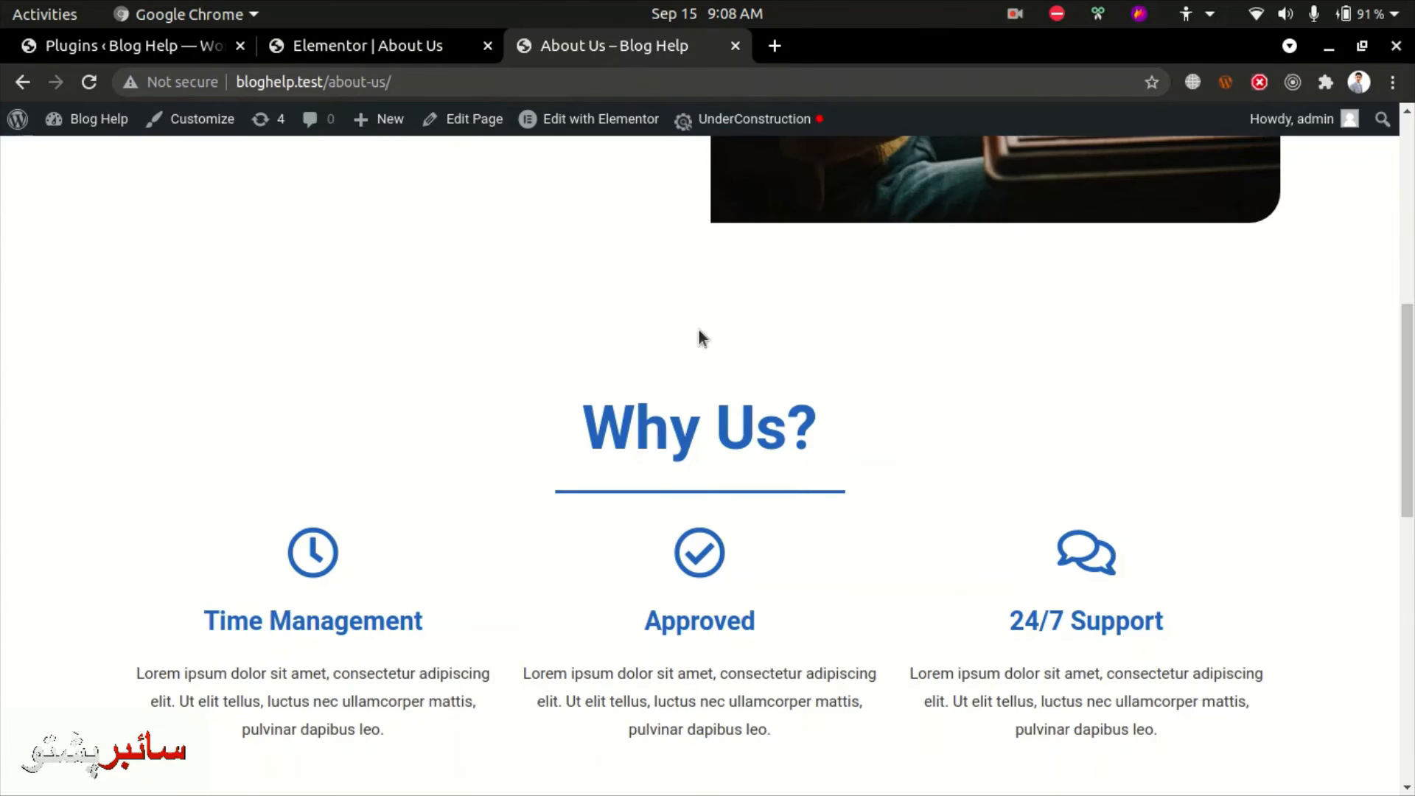
{"action": "key", "text": "ctrl+r"}
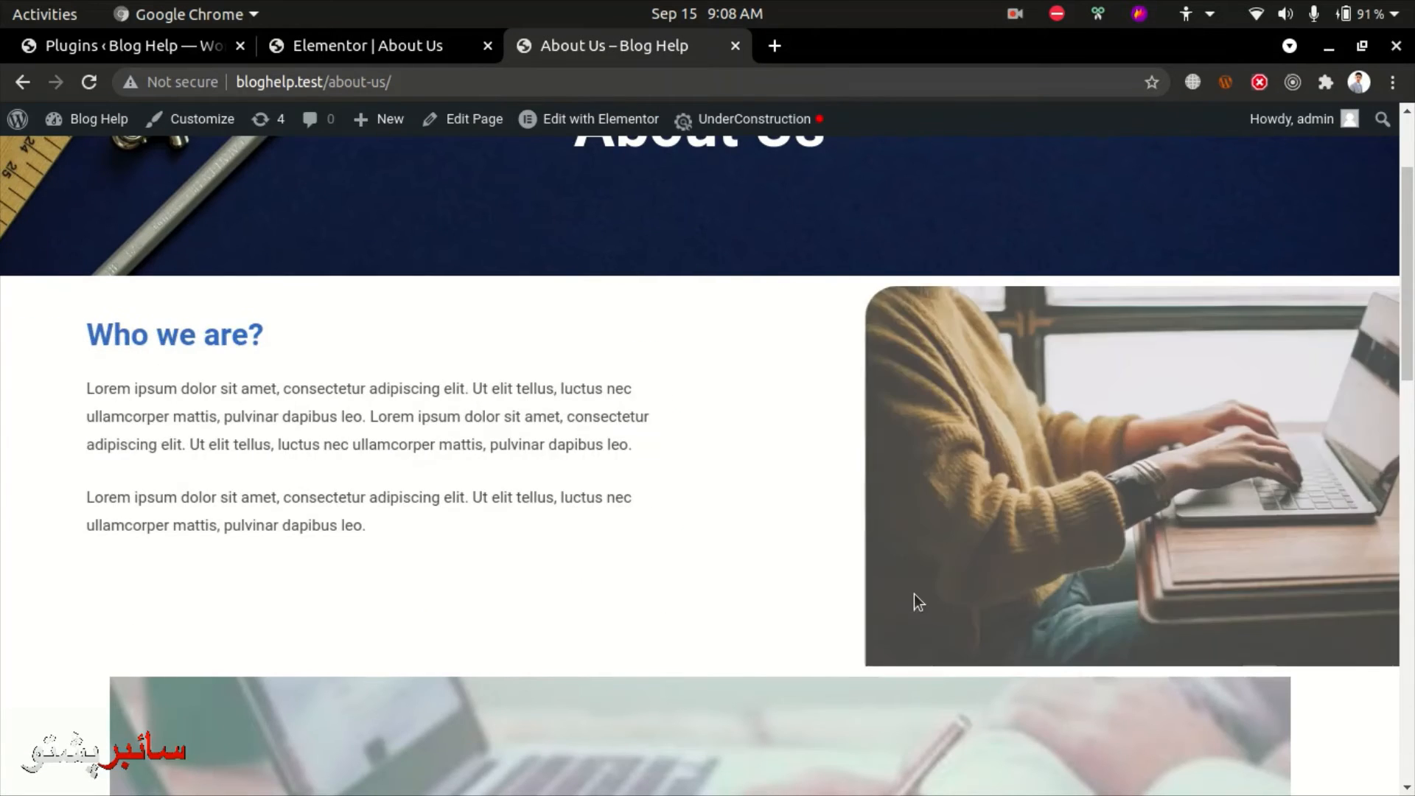
{"action": "scroll", "coordinate": [766, 630], "scroll_direction": "down", "scroll_amount": 6}
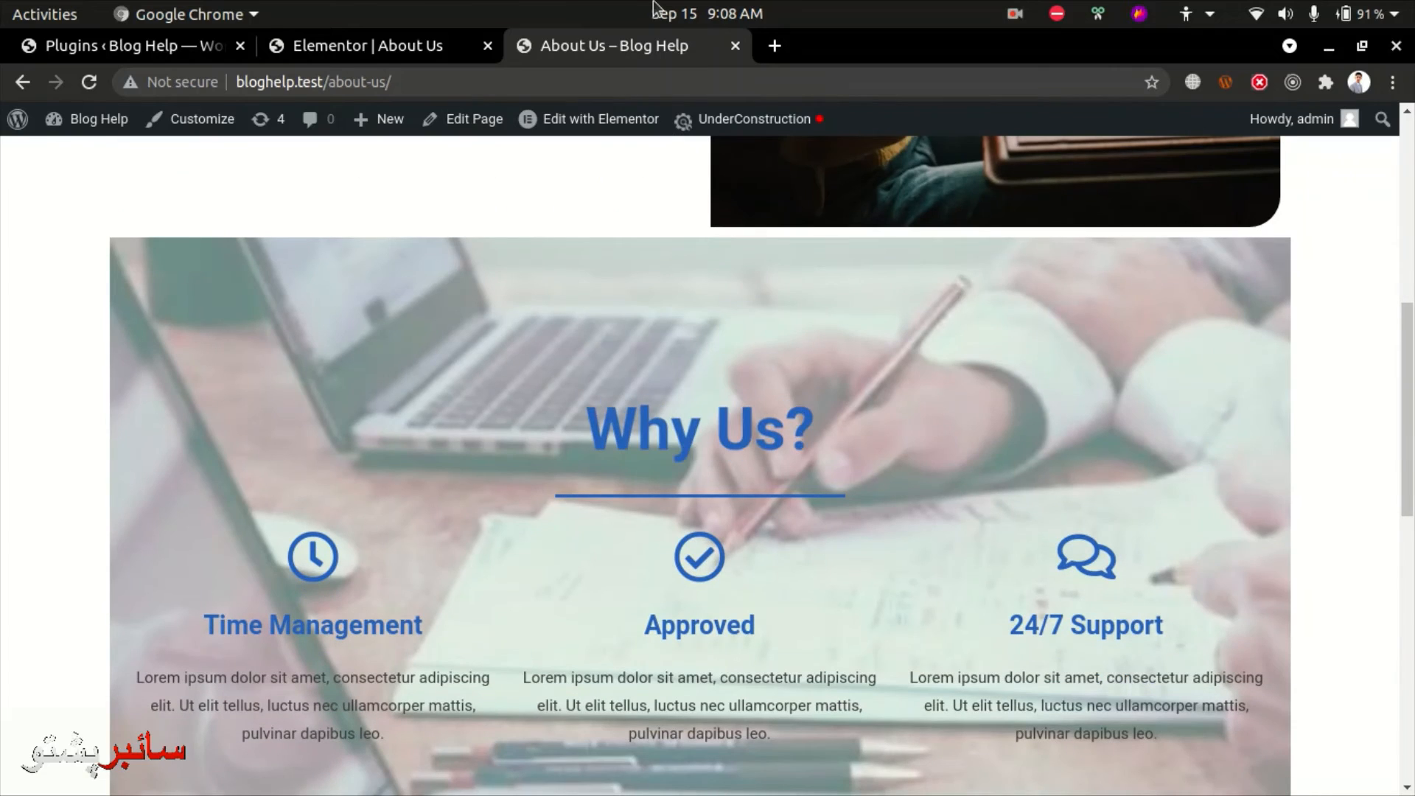
{"action": "left_click", "coordinate": [391, 46]}
{"action": "scroll", "coordinate": [563, 533], "scroll_direction": "up", "scroll_amount": 13}
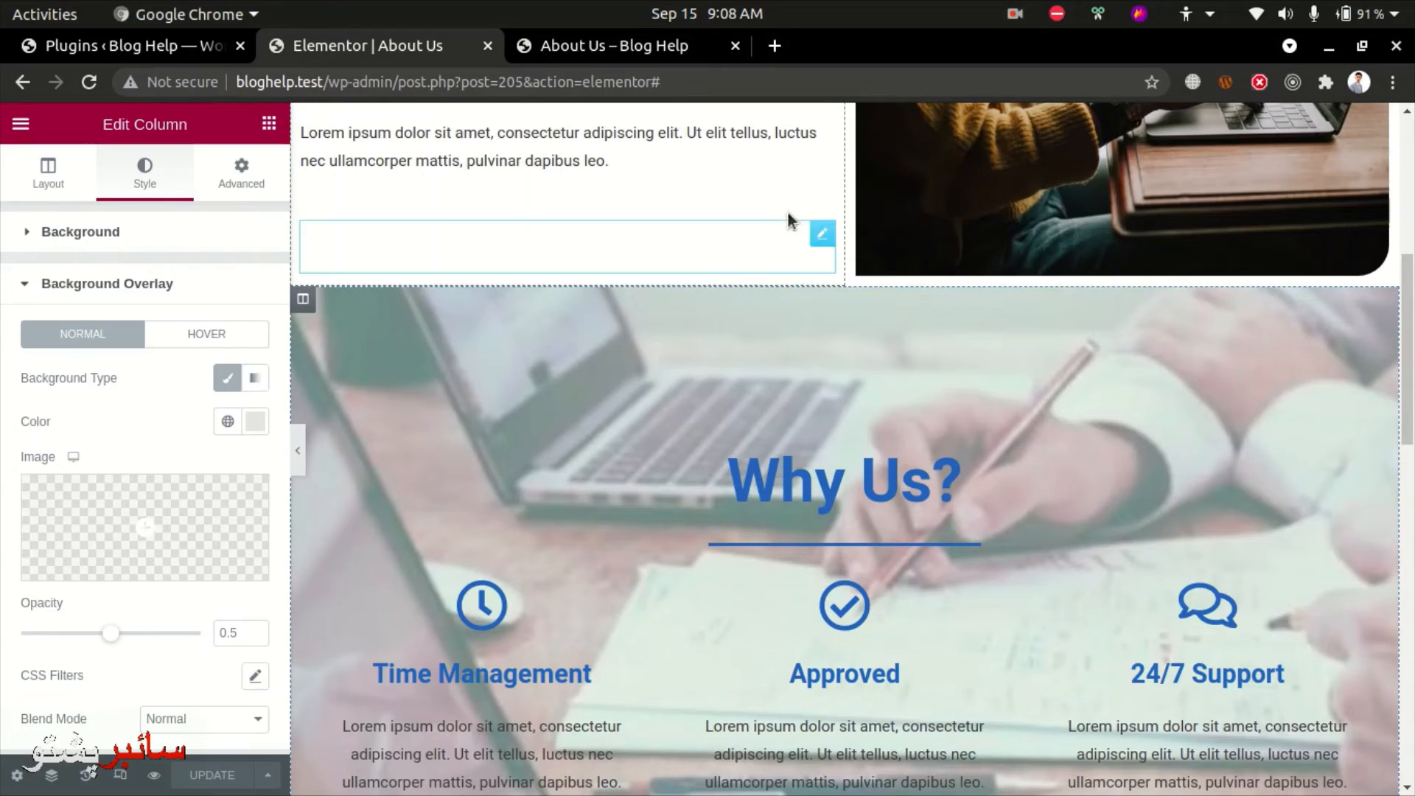
- Give the whole "Why Us?" section a classic background using the photo of hands writing beside a laptop
{"action": "left_click", "coordinate": [842, 278]}
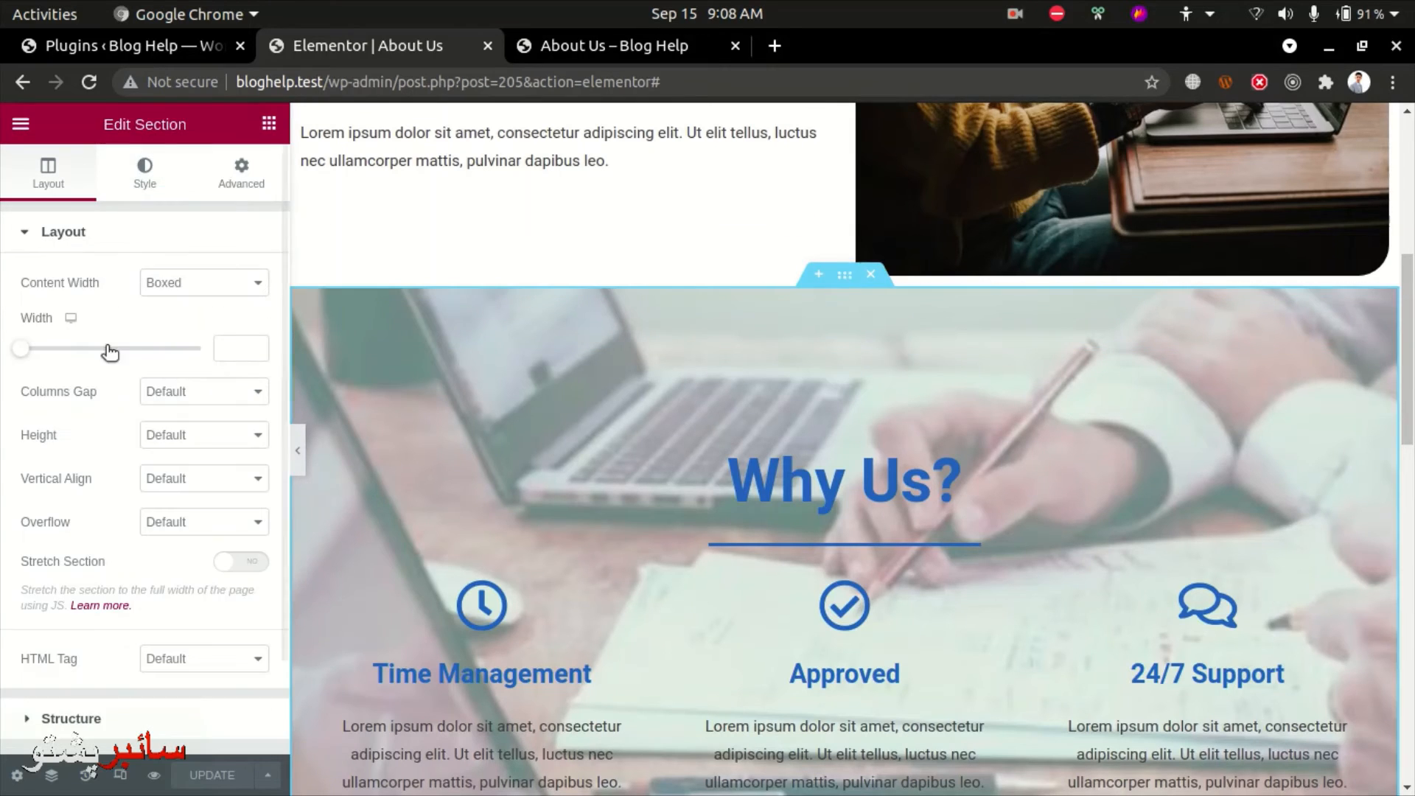
{"action": "scroll", "coordinate": [130, 613], "scroll_direction": "down", "scroll_amount": 3}
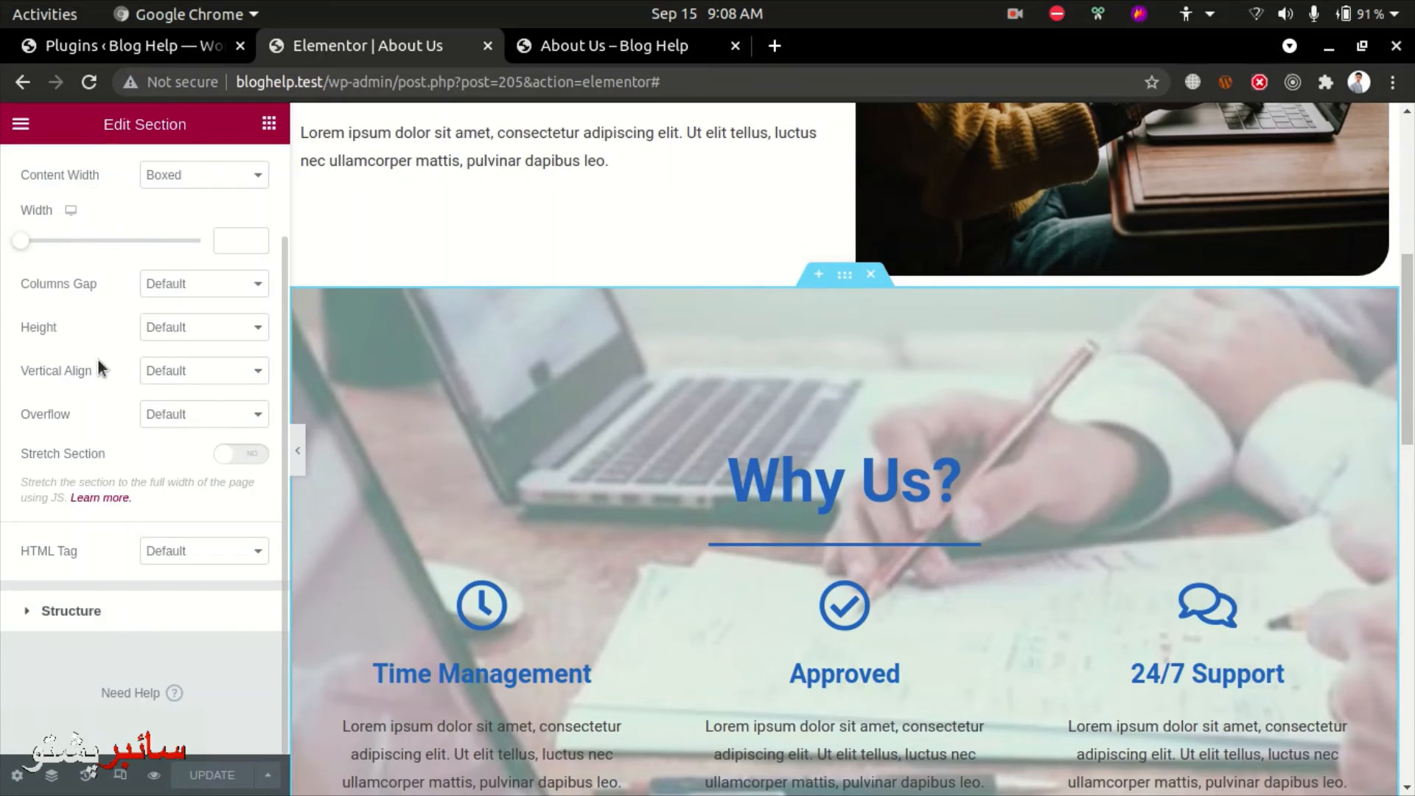
{"action": "scroll", "coordinate": [101, 366], "scroll_direction": "up", "scroll_amount": 5}
{"action": "left_click", "coordinate": [145, 183]}
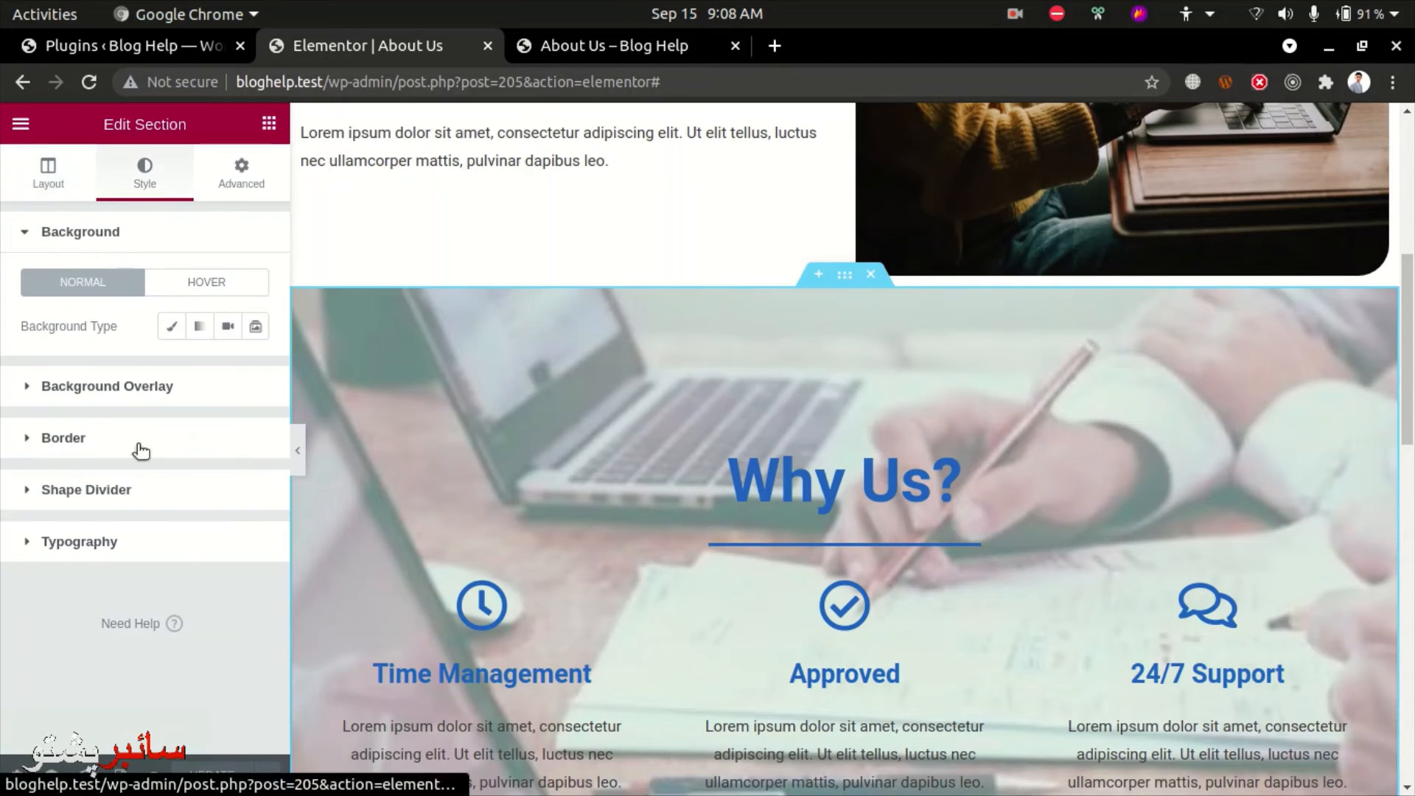
{"action": "left_click", "coordinate": [172, 327]}
{"action": "left_click", "coordinate": [192, 479]}
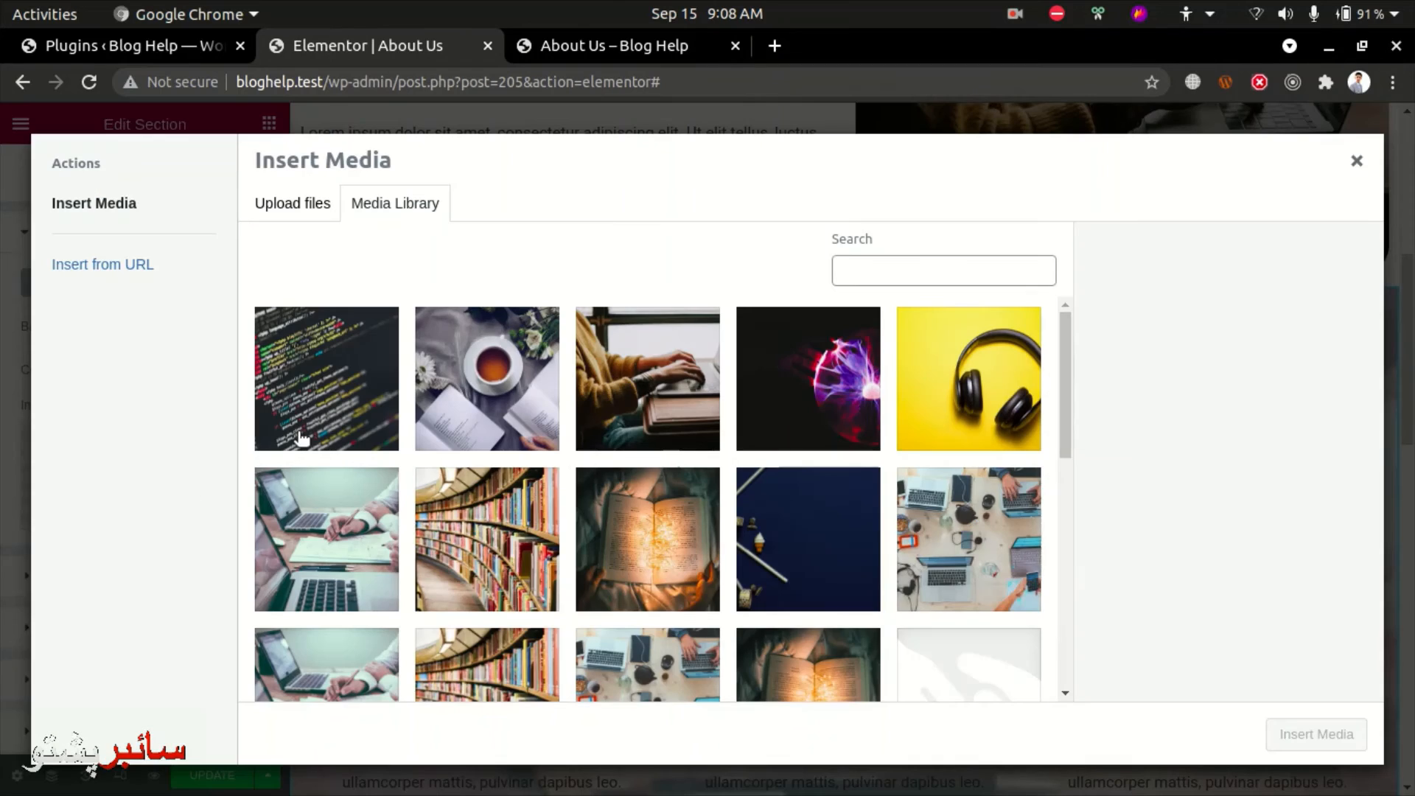
{"action": "left_click", "coordinate": [336, 544]}
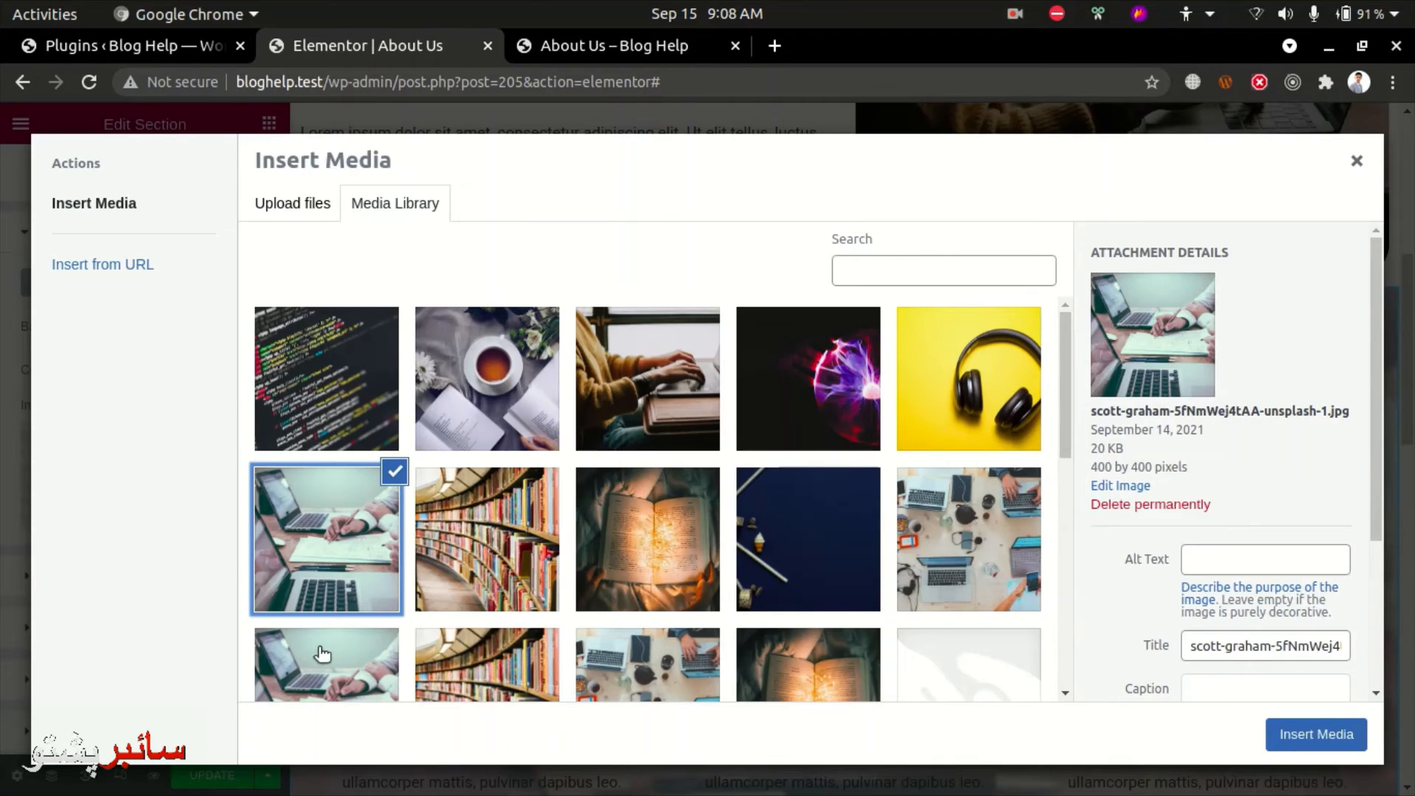
{"action": "left_click", "coordinate": [354, 631]}
{"action": "left_click", "coordinate": [327, 538]}
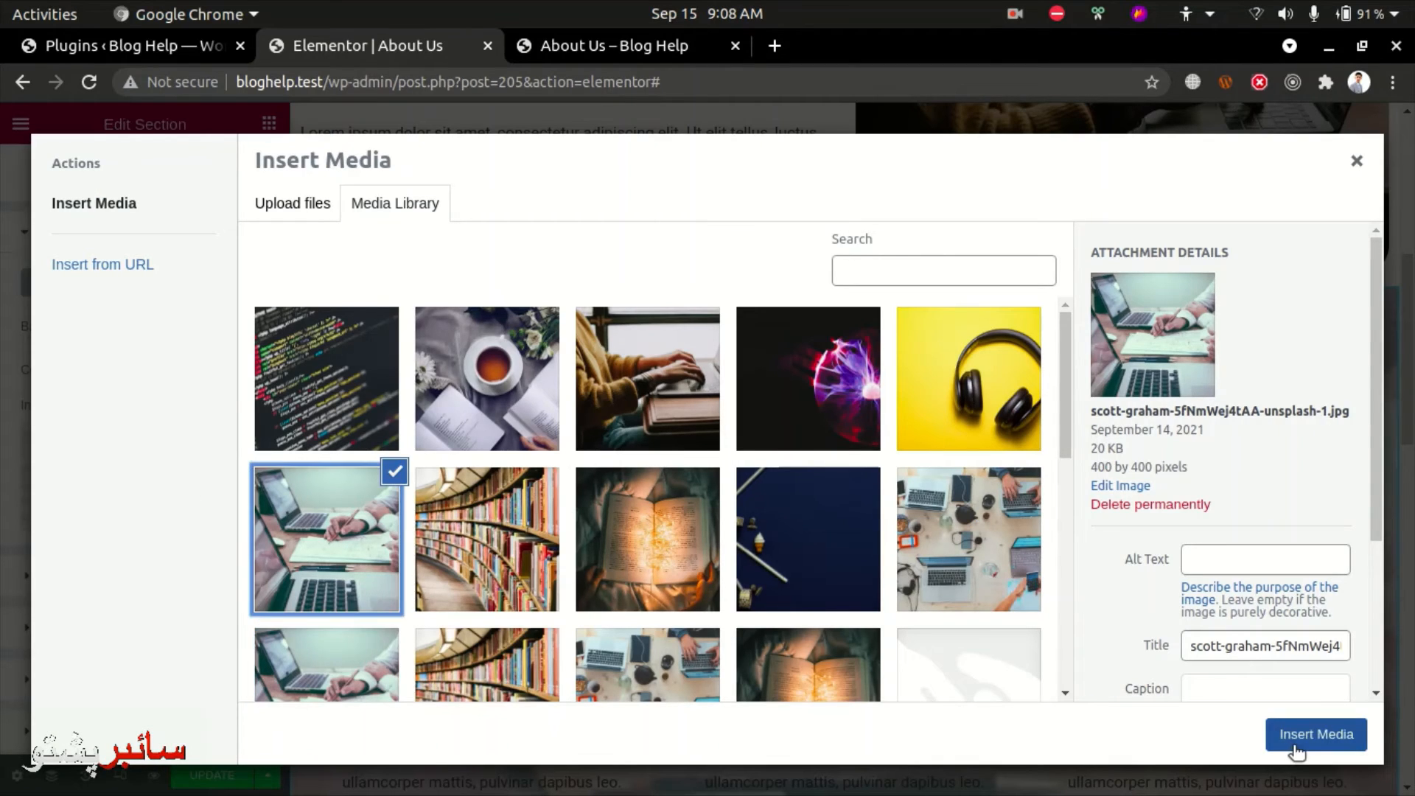
{"action": "left_click", "coordinate": [1317, 734]}
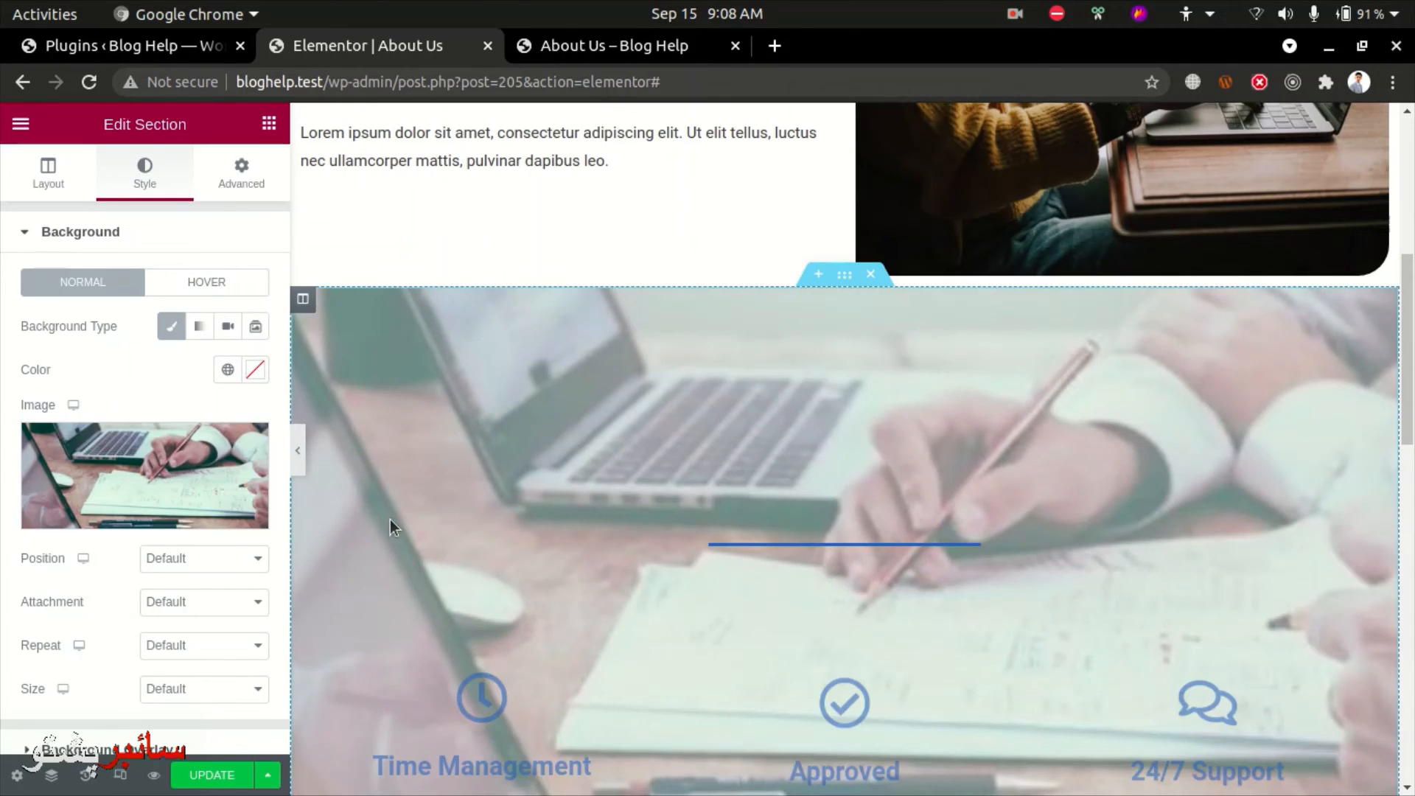
- Remove the classic background from the "Why Us?" column so only the section carries the image
{"action": "scroll", "coordinate": [193, 479], "scroll_direction": "down", "scroll_amount": 1}
{"action": "scroll", "coordinate": [172, 479], "scroll_direction": "down", "scroll_amount": 3}
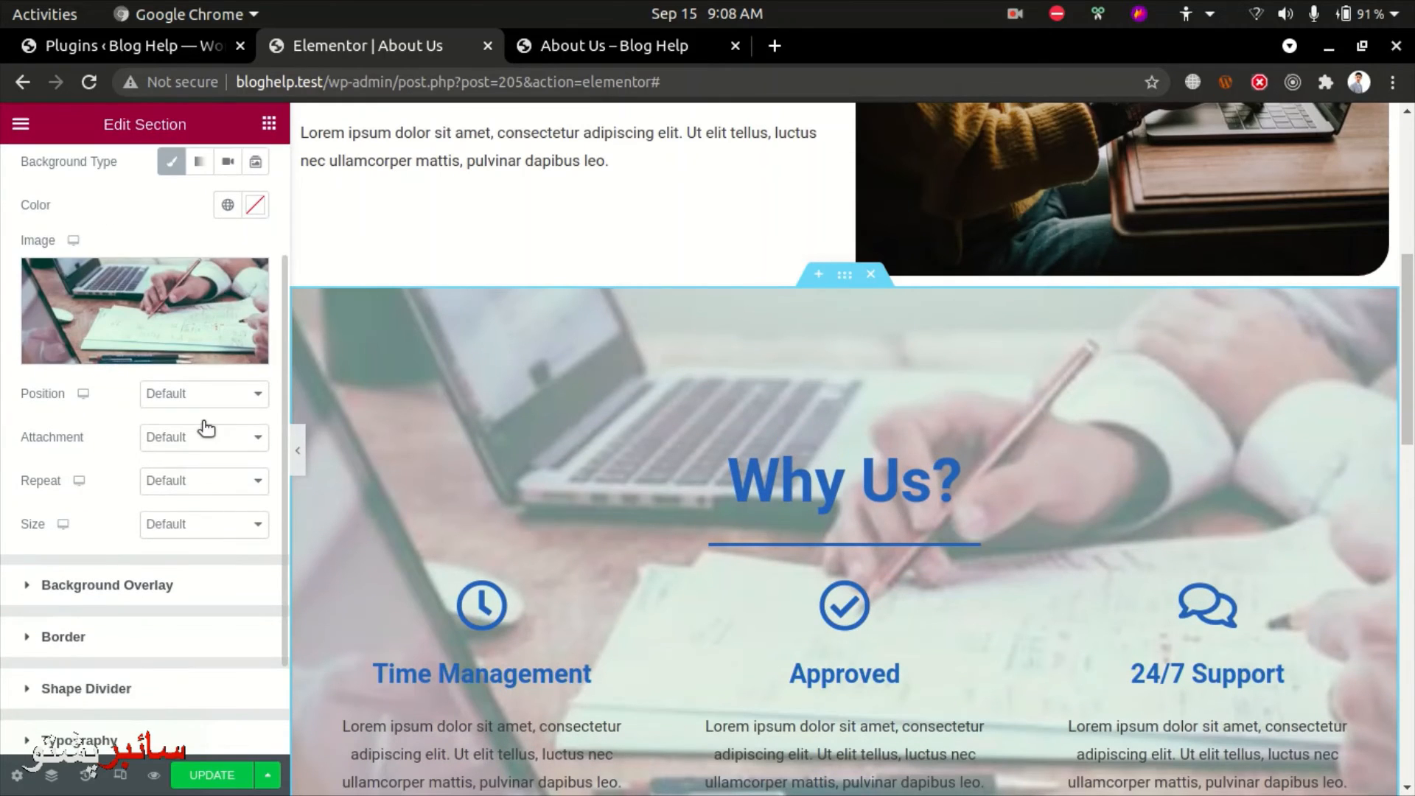
{"action": "left_click", "coordinate": [131, 582]}
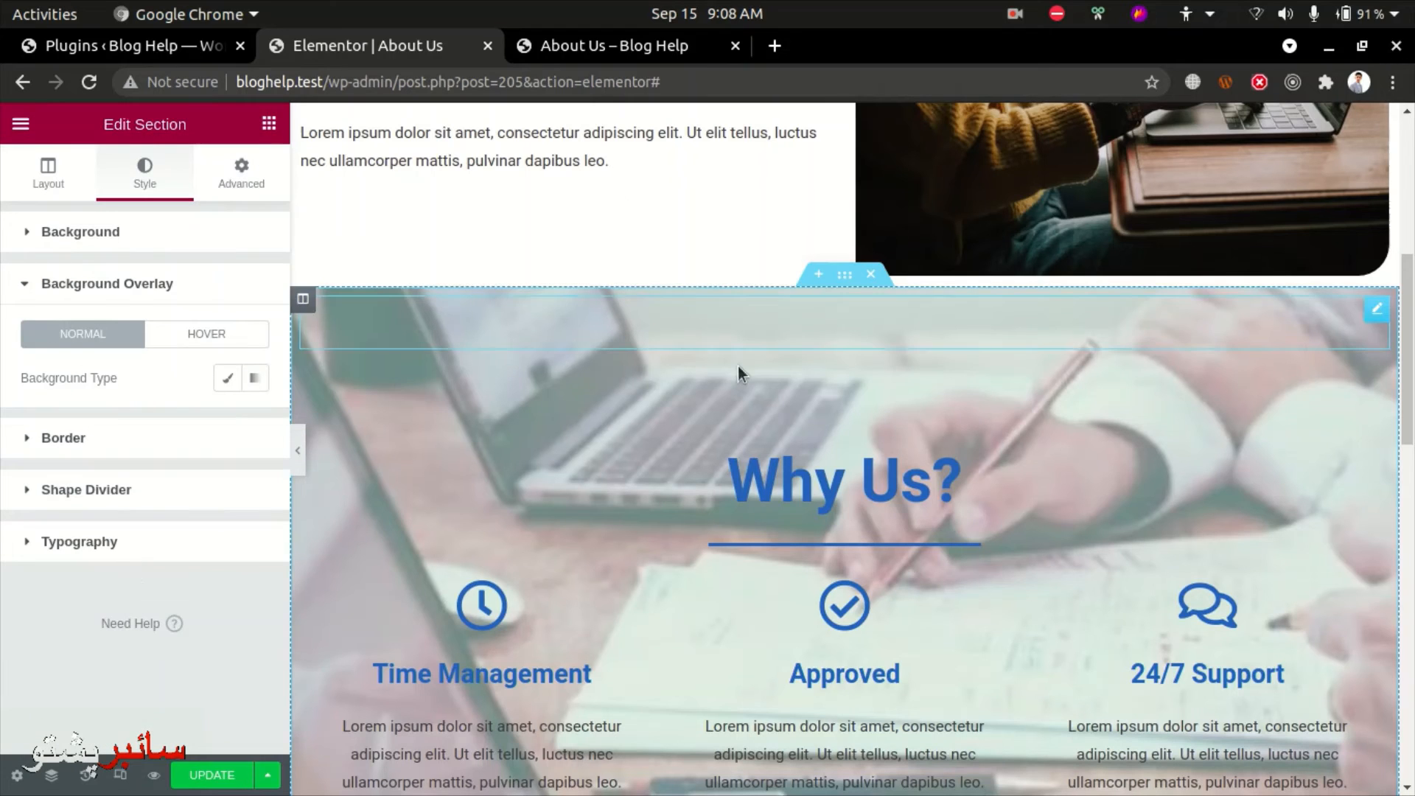
{"action": "left_click", "coordinate": [303, 300]}
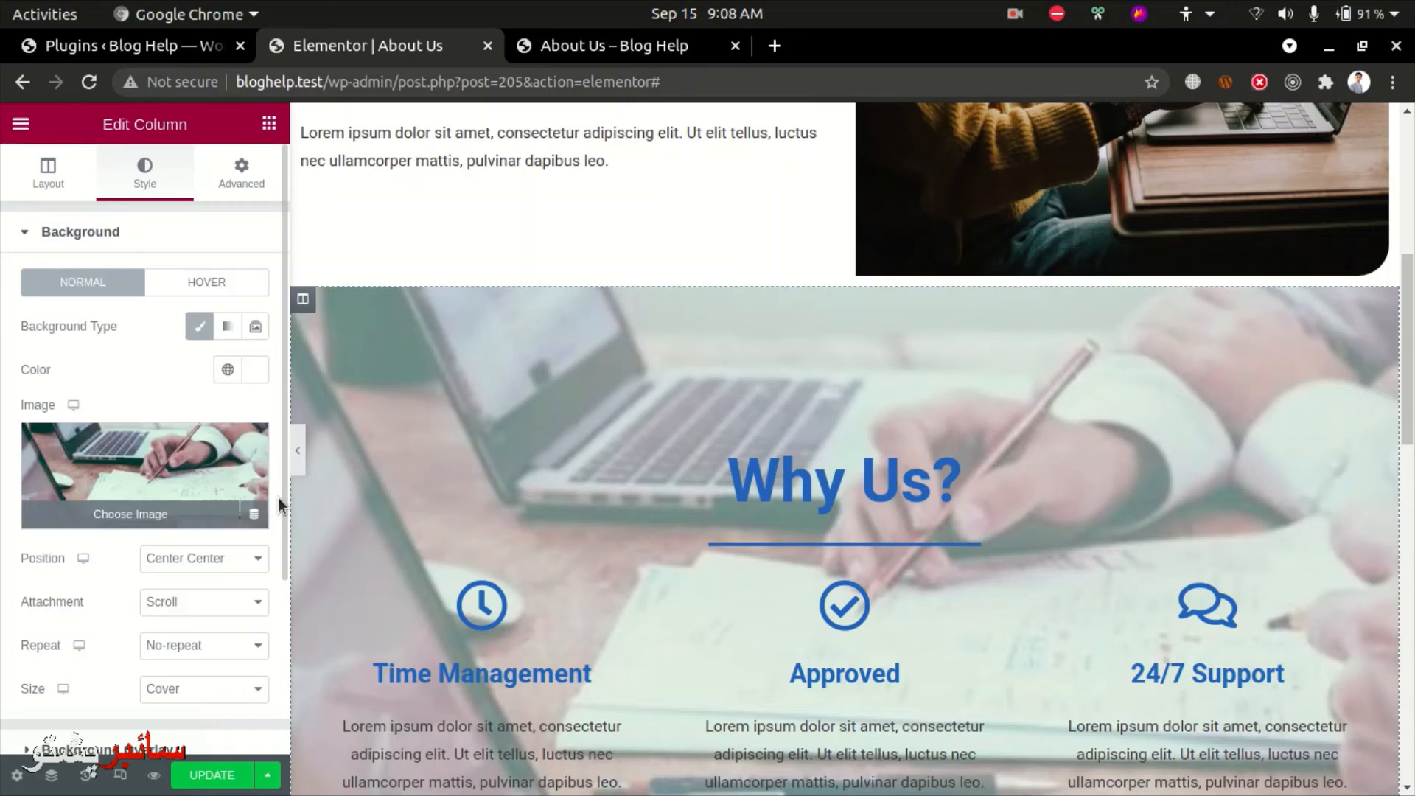
{"action": "left_click", "coordinate": [253, 513]}
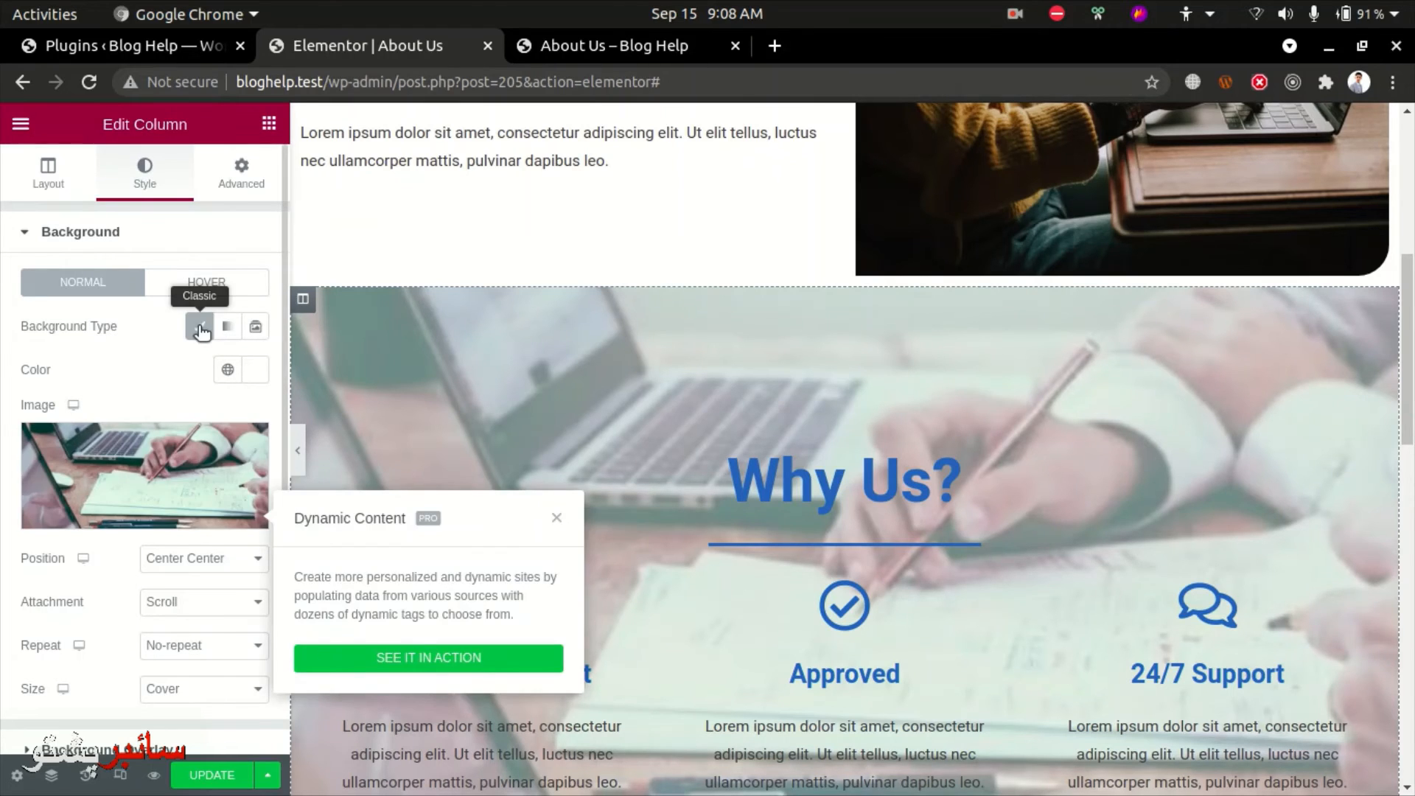
{"action": "left_click", "coordinate": [199, 324]}
{"action": "mouse_move", "coordinate": [664, 469]}
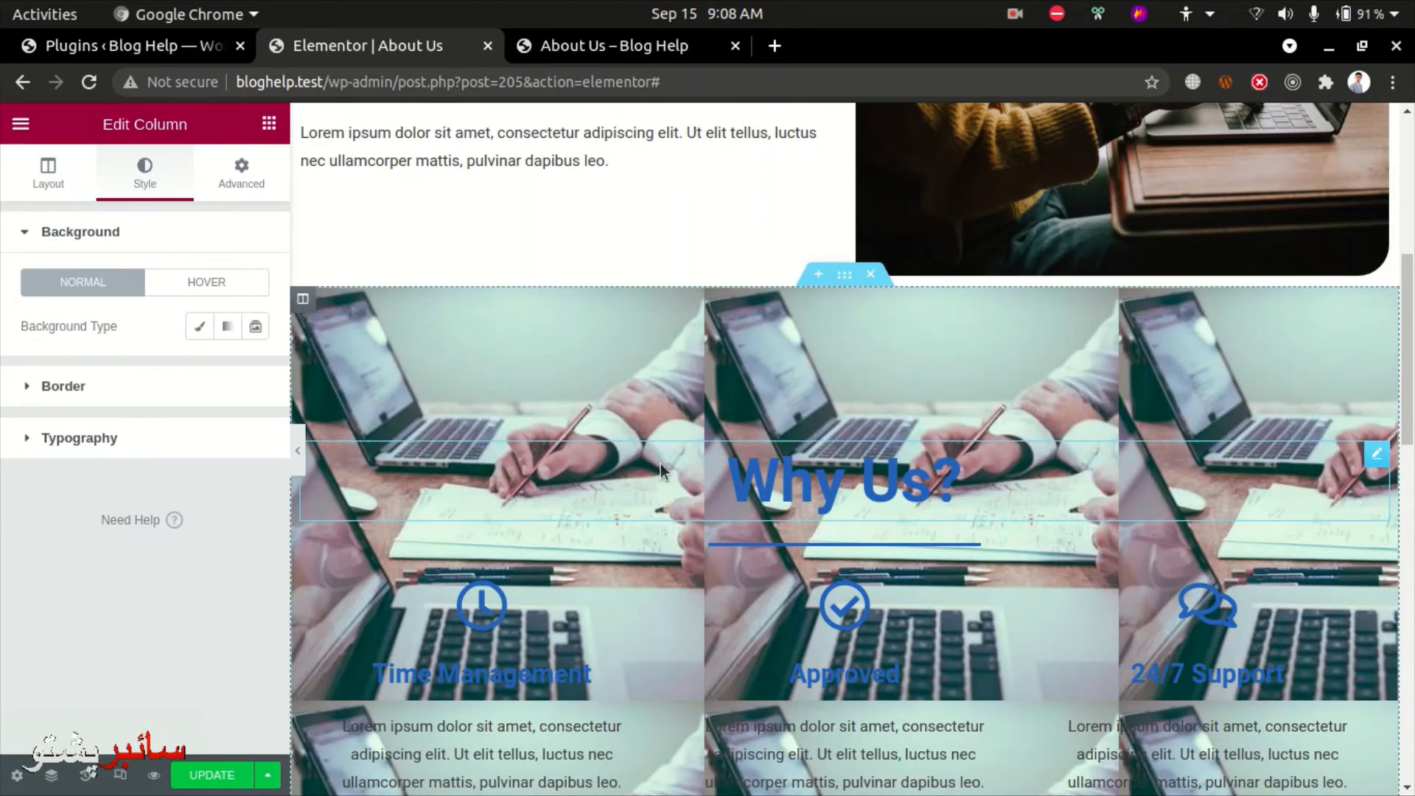
- Set the "Why Us?" section's background image position to Center Center and its attachment to Scroll
{"action": "left_click", "coordinate": [851, 276]}
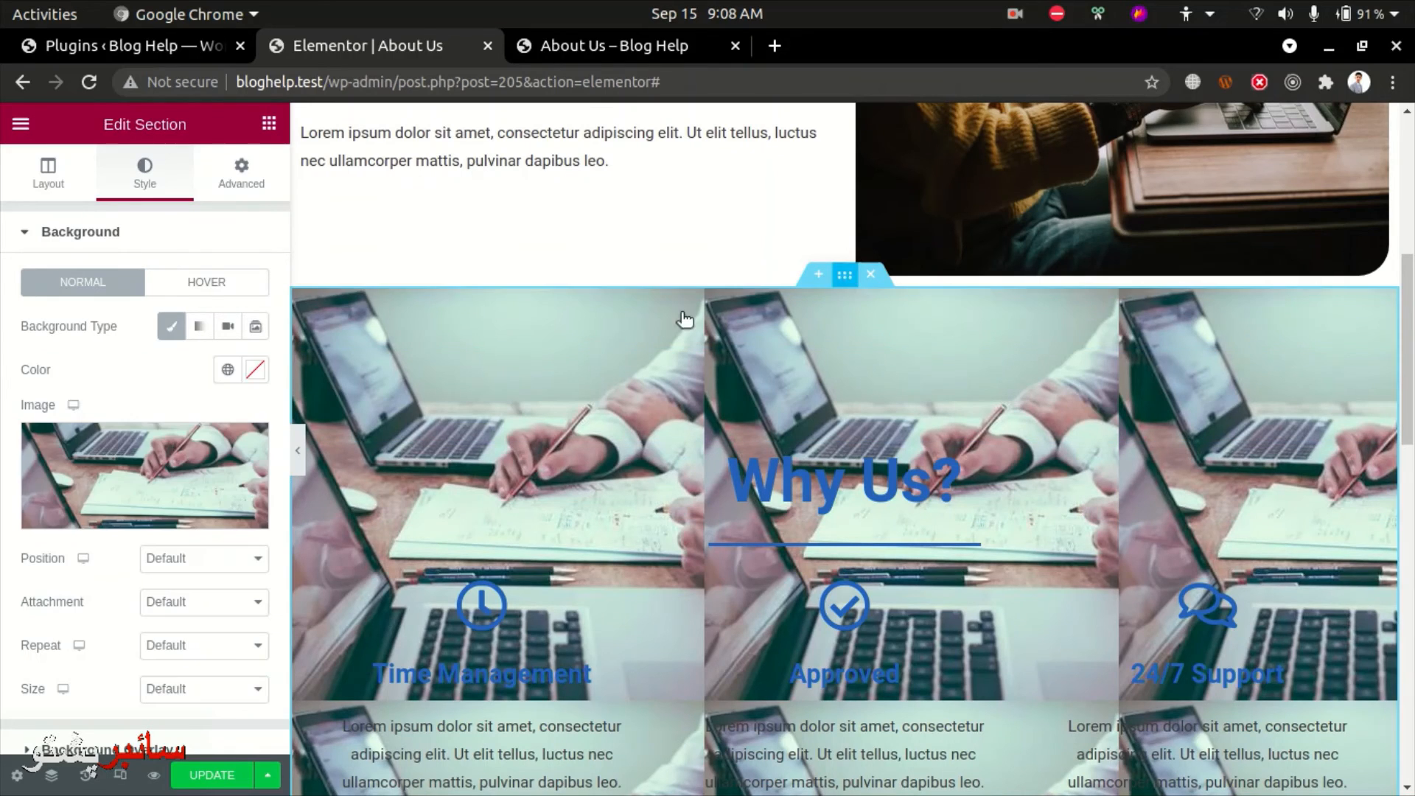
{"action": "left_click", "coordinate": [165, 556]}
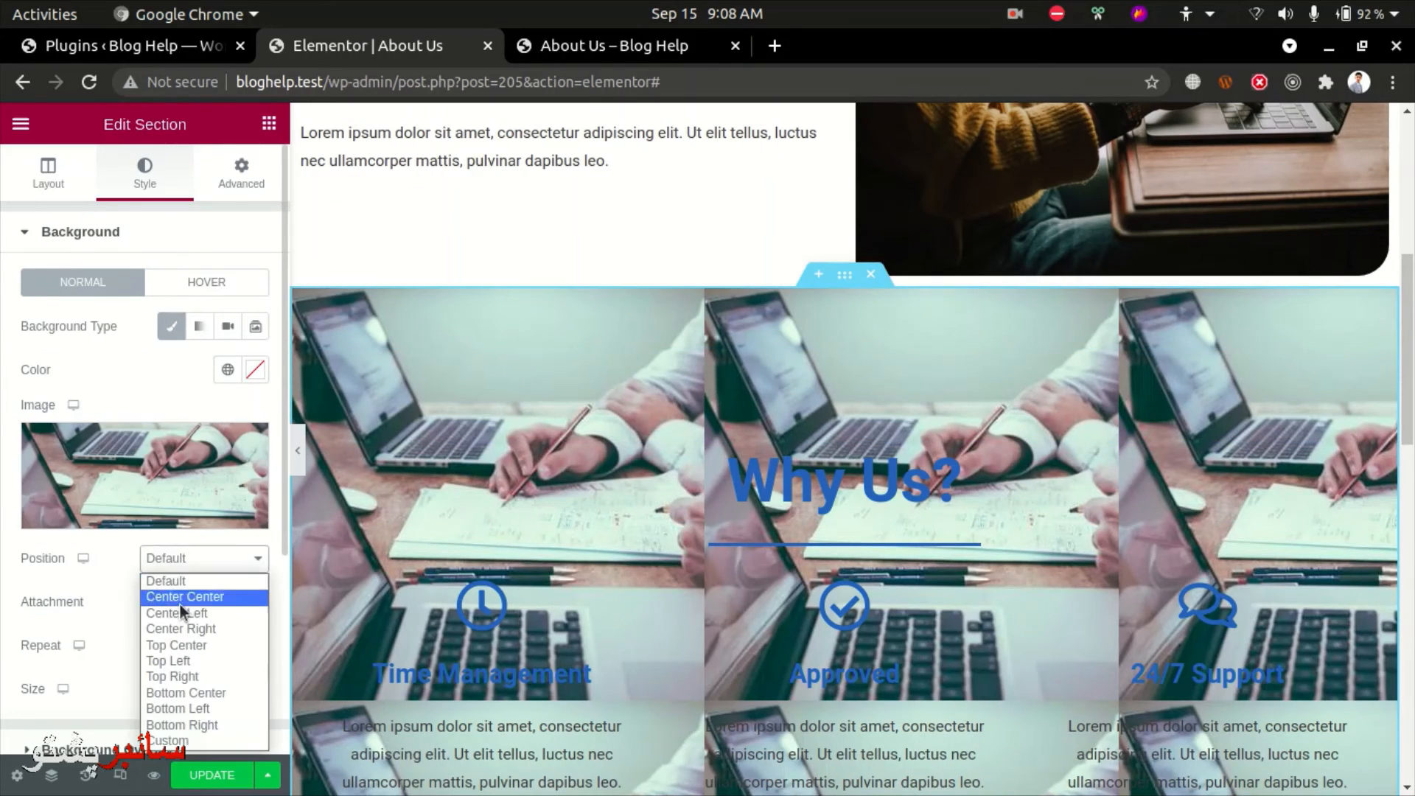
{"action": "left_click", "coordinate": [193, 612]}
{"action": "left_click", "coordinate": [196, 558]}
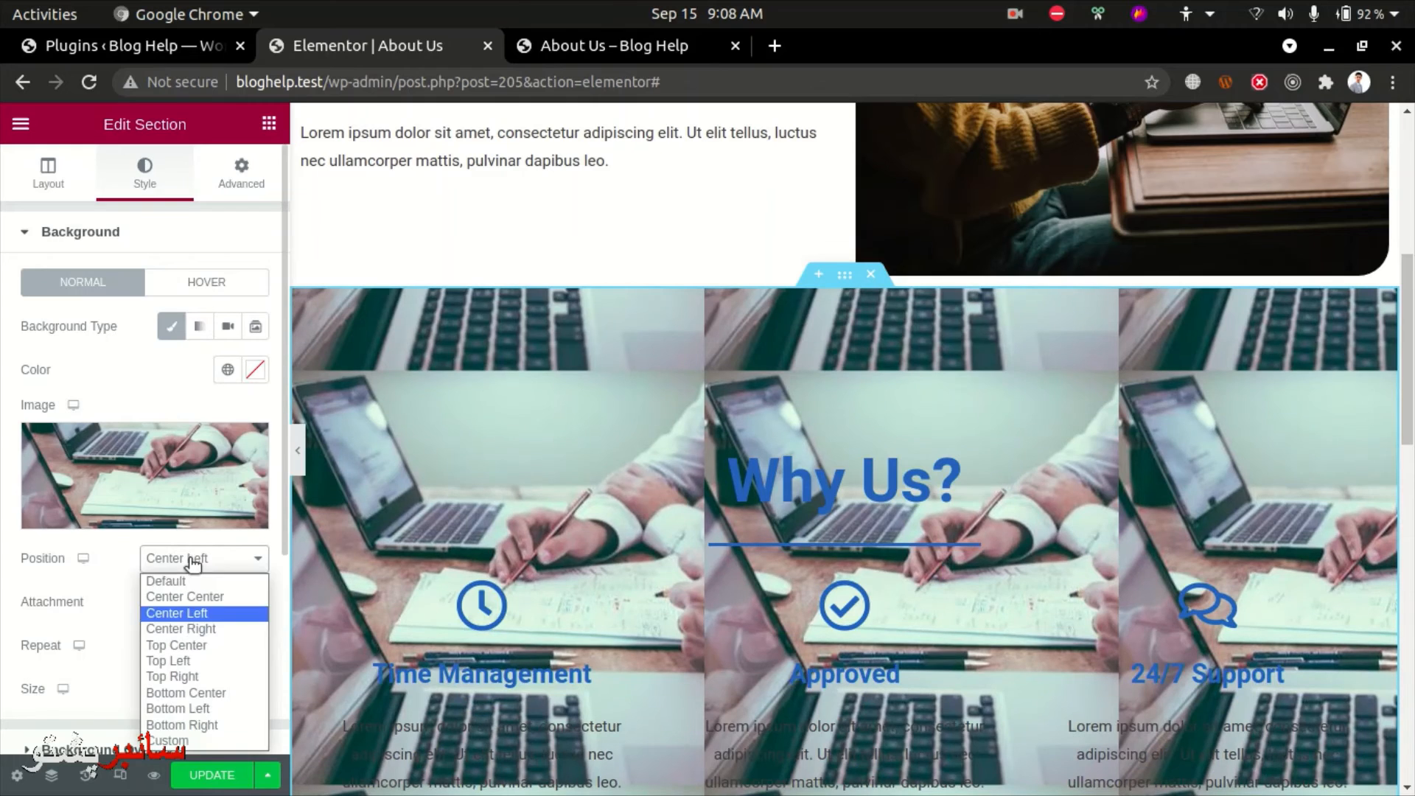
{"action": "left_click", "coordinate": [192, 594]}
{"action": "left_click", "coordinate": [195, 604]}
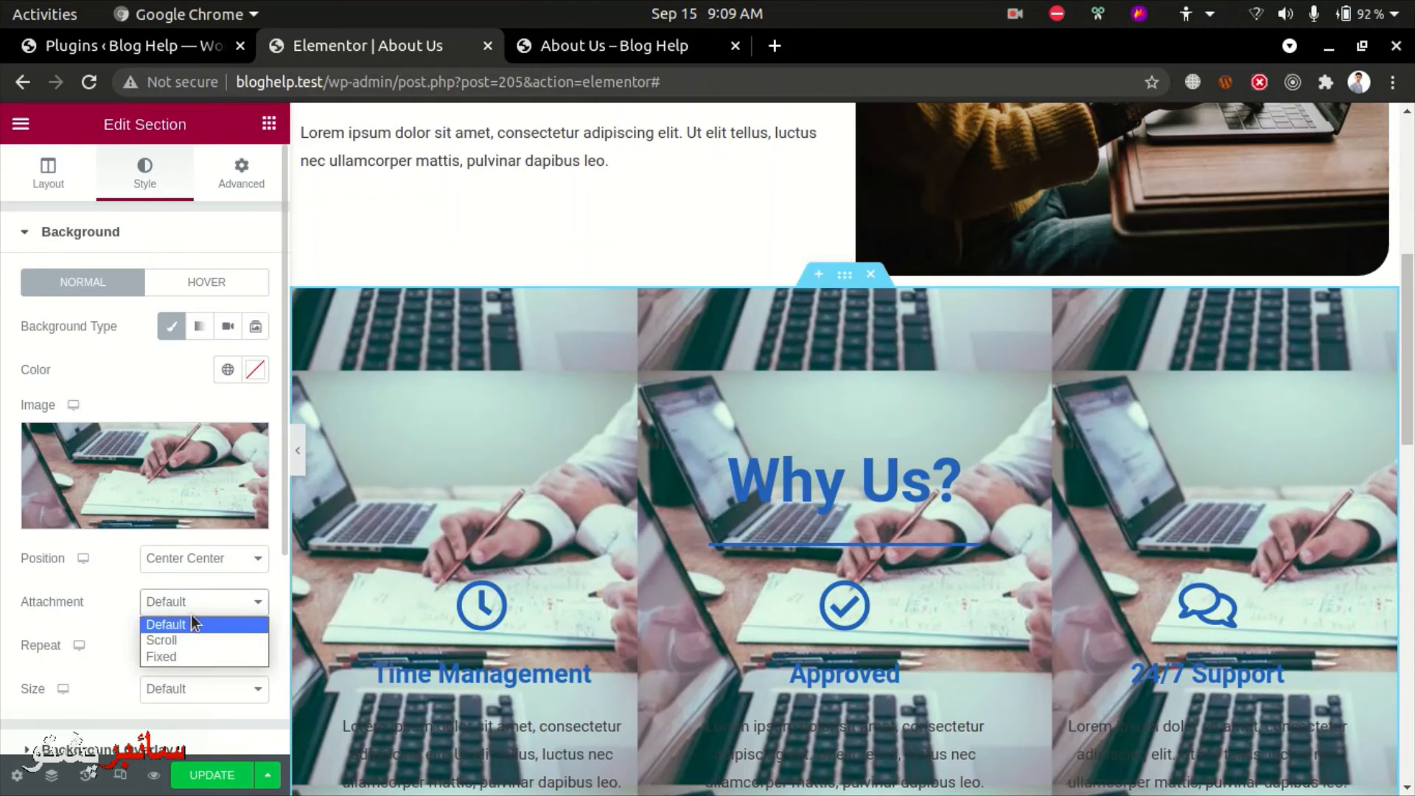
{"action": "left_click", "coordinate": [188, 638]}
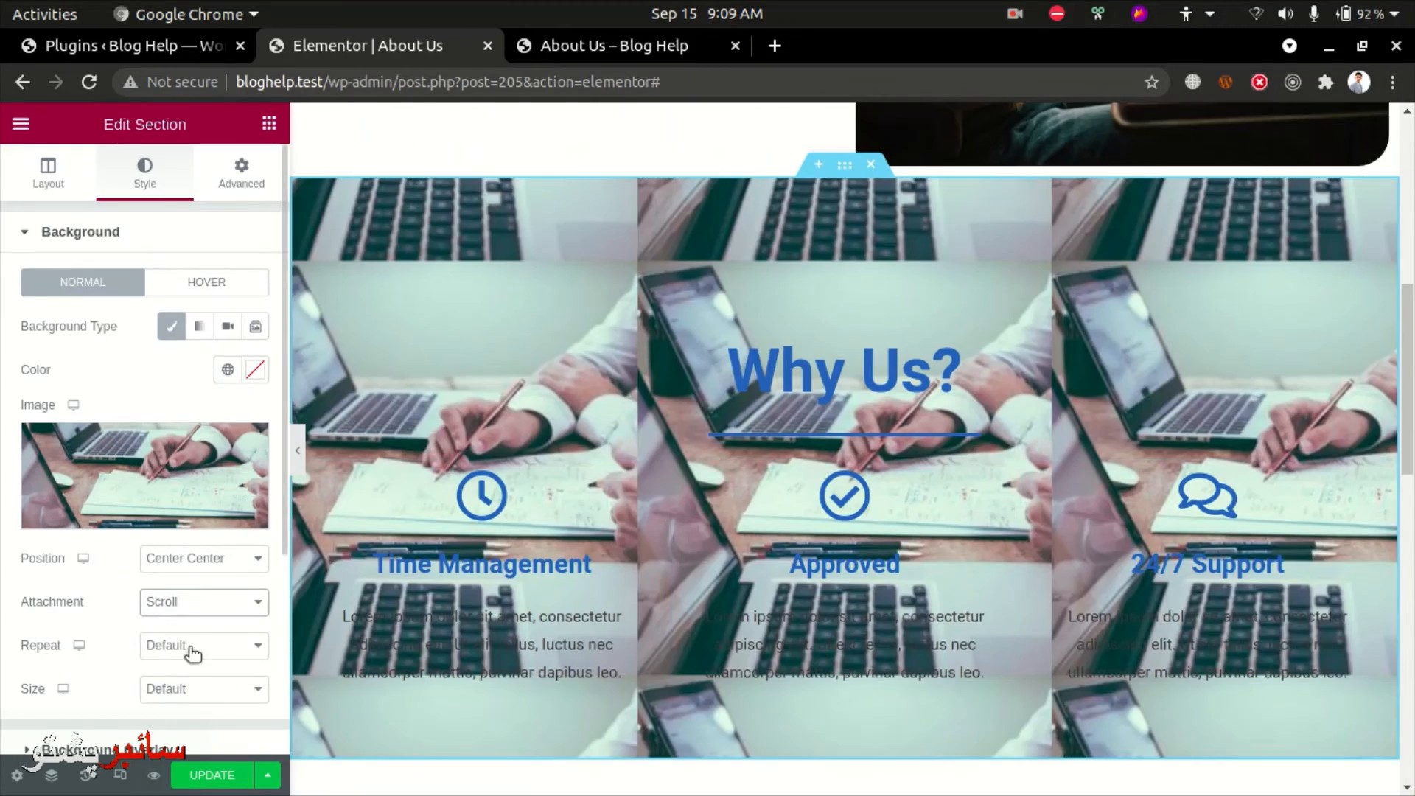
- Set the "Why Us?" section's background image to No-repeat with the Cover size
{"action": "left_click", "coordinate": [194, 645]}
{"action": "left_click", "coordinate": [192, 684]}
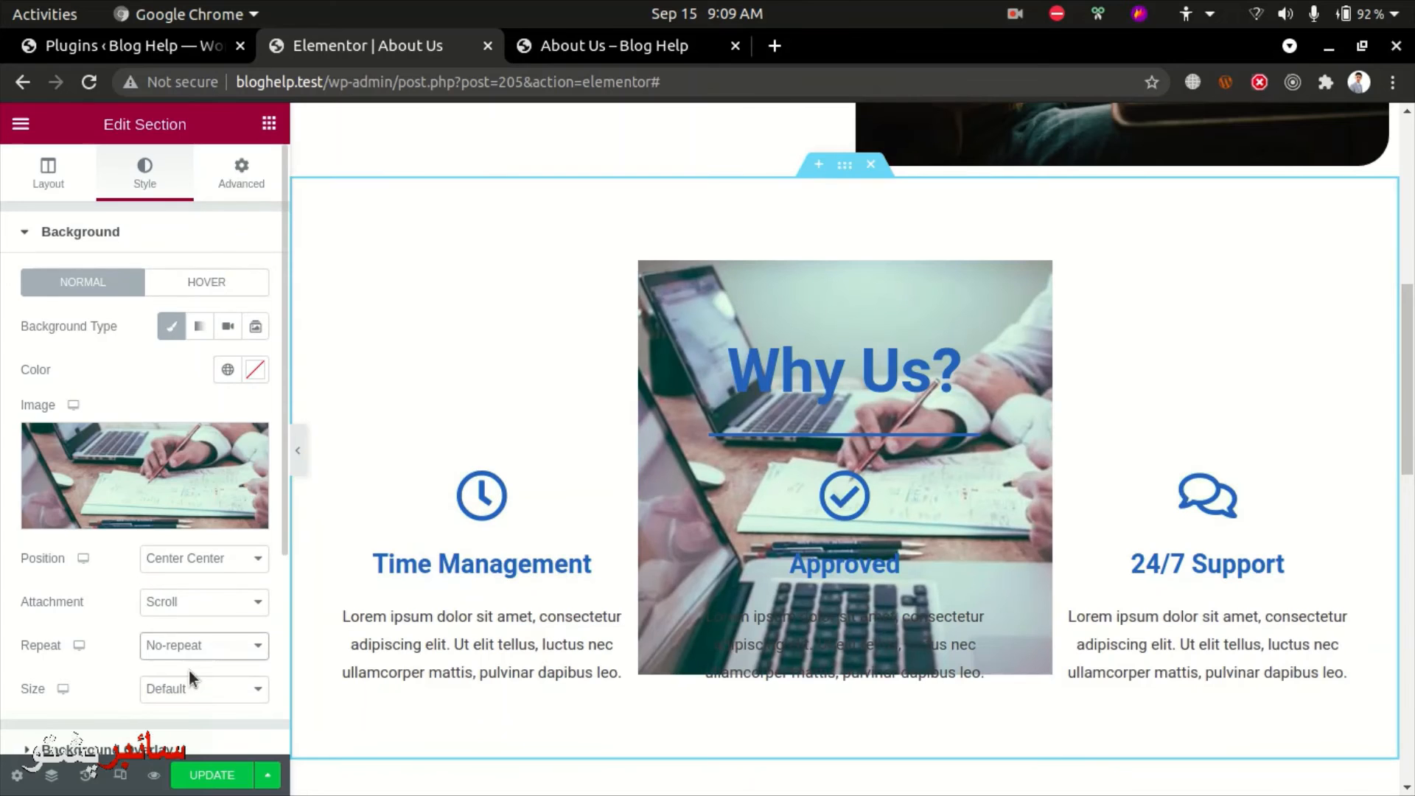
{"action": "left_click", "coordinate": [183, 693]}
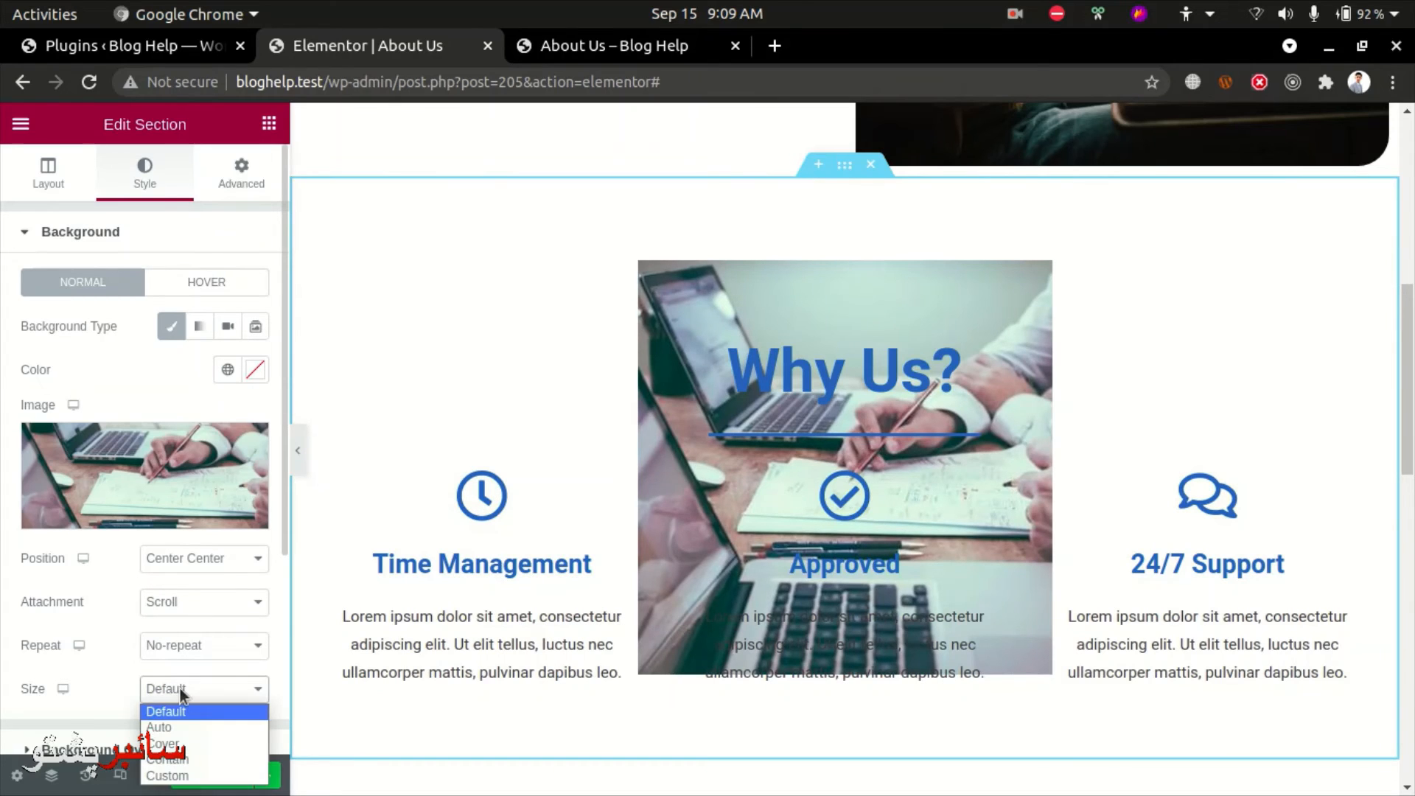
{"action": "left_click", "coordinate": [188, 744]}
- Add a classic background overlay to the "Why Us?" section in near-white #FCFCFC
{"action": "scroll", "coordinate": [148, 516], "scroll_direction": "down", "scroll_amount": 3}
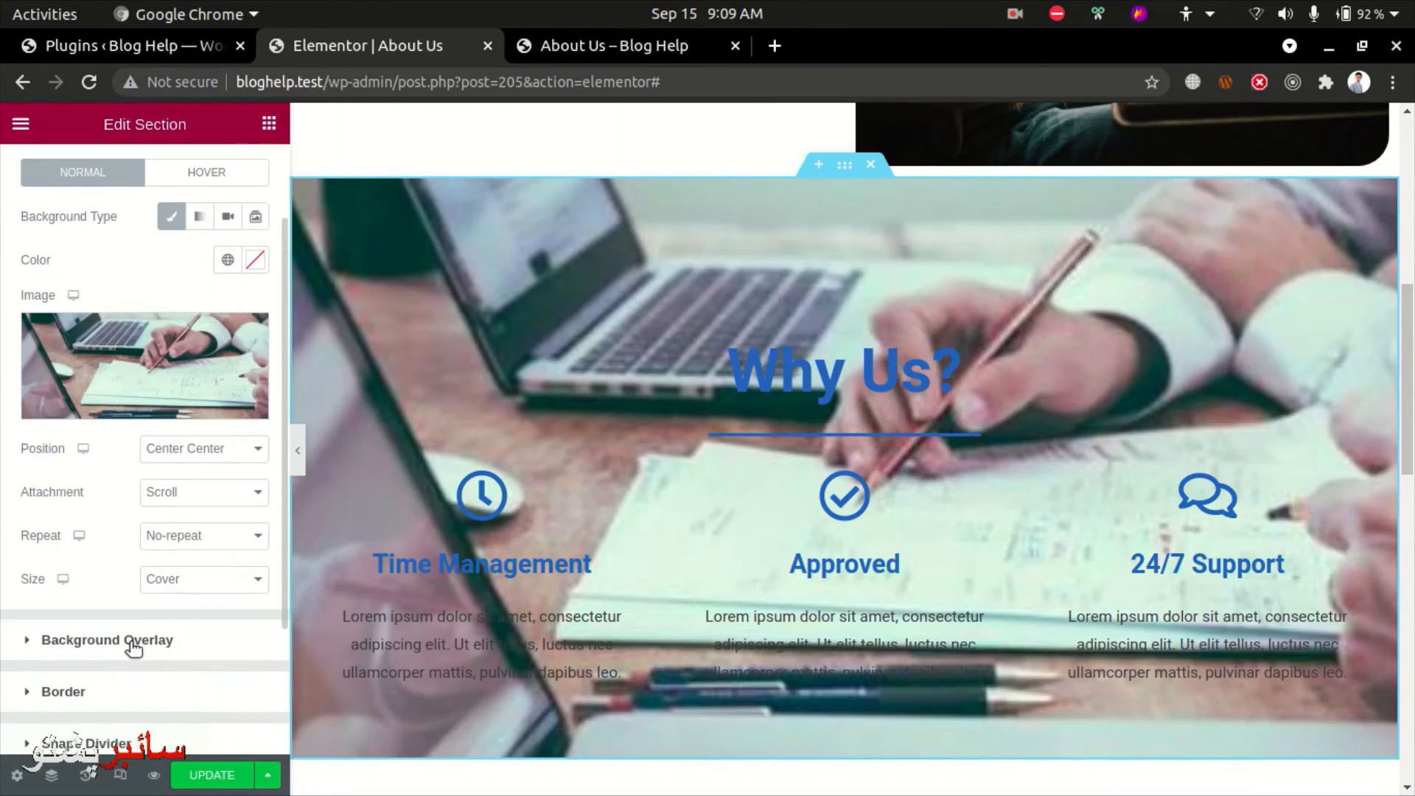
{"action": "left_click", "coordinate": [129, 643]}
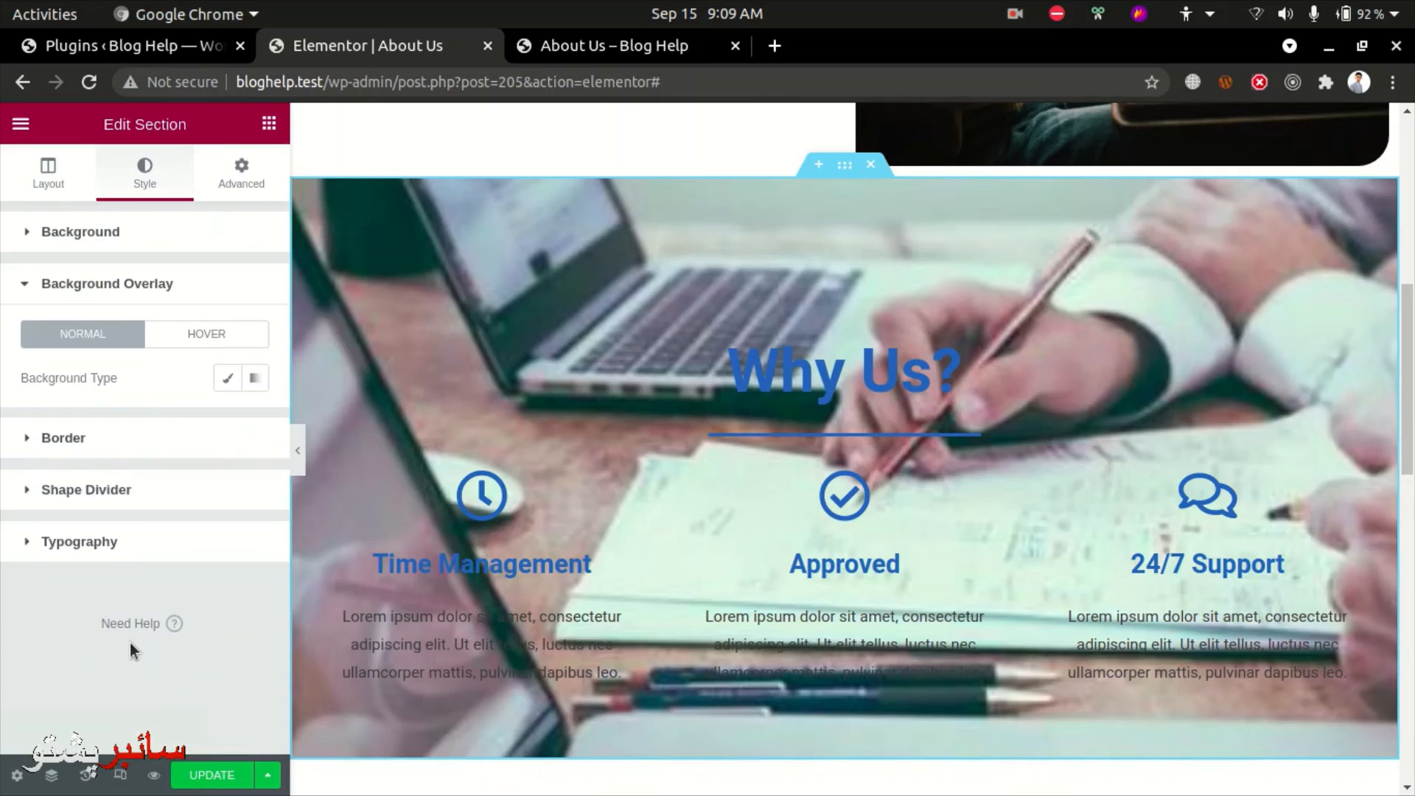
{"action": "left_click", "coordinate": [227, 376]}
{"action": "left_click", "coordinate": [252, 421]}
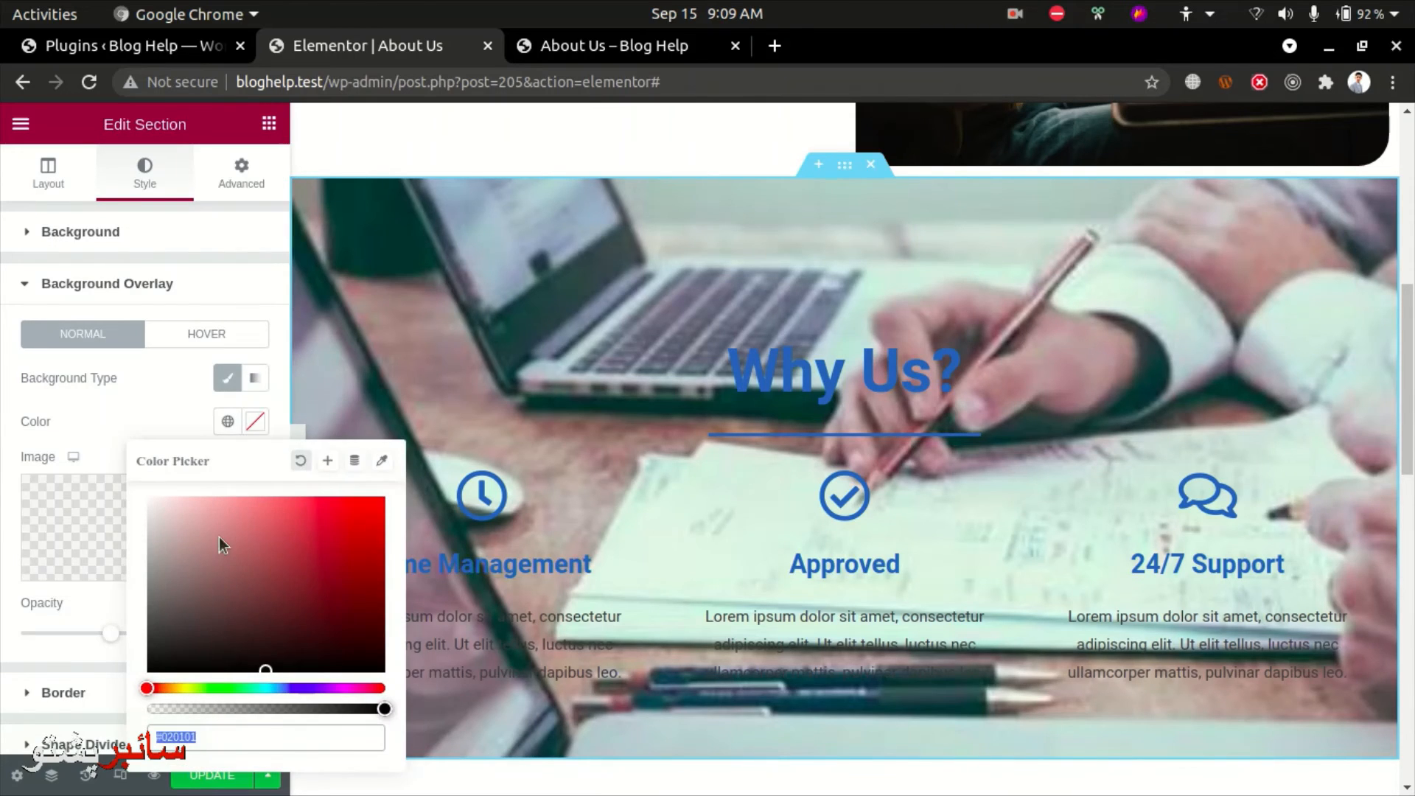
{"action": "left_click_drag", "start_coordinate": [218, 537], "coordinate": [127, 497]}
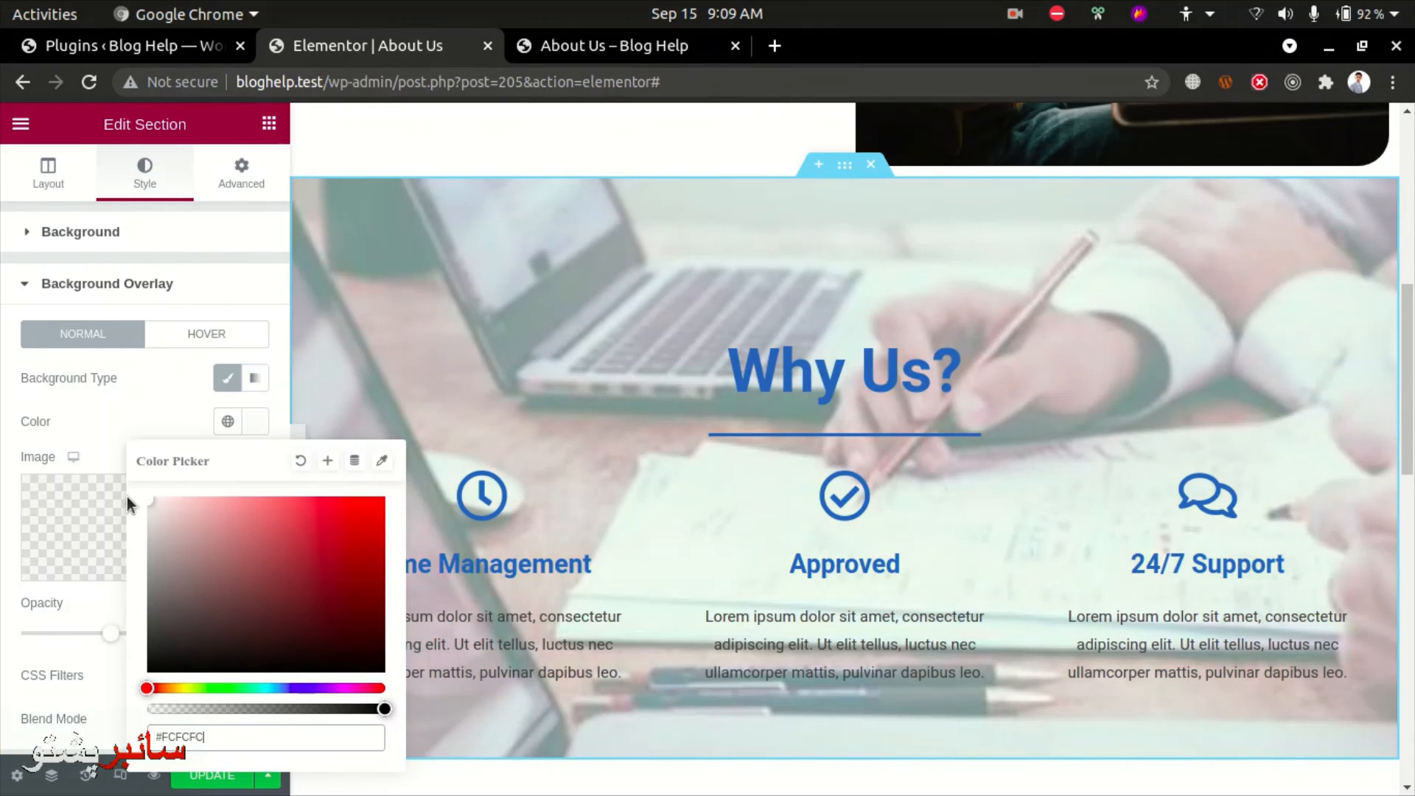
- Update the About Us page, reload its published version and review it from the "Why Us?" section down and back at the header
{"action": "left_click", "coordinate": [212, 776]}
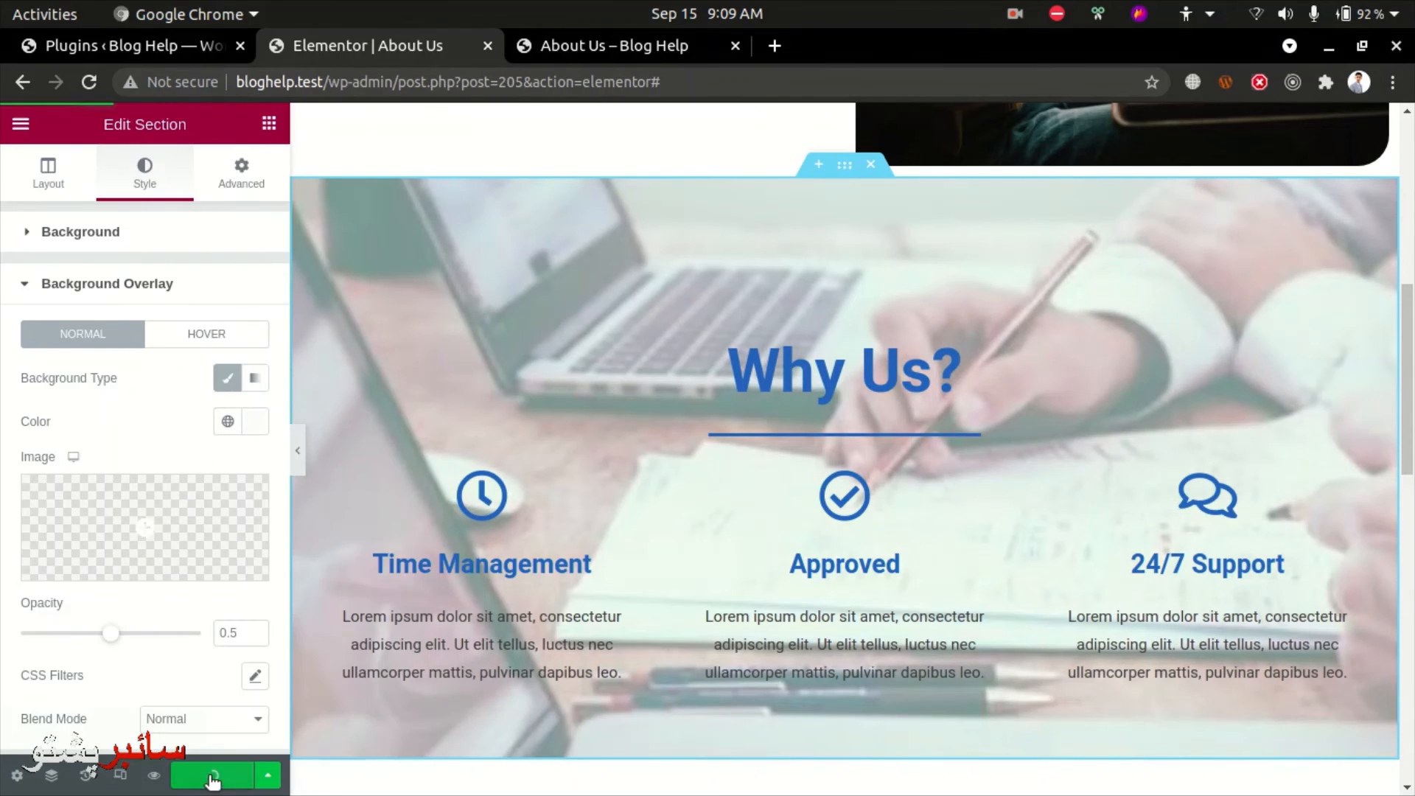
{"action": "left_click", "coordinate": [640, 45]}
{"action": "key", "text": "ctrl+r"}
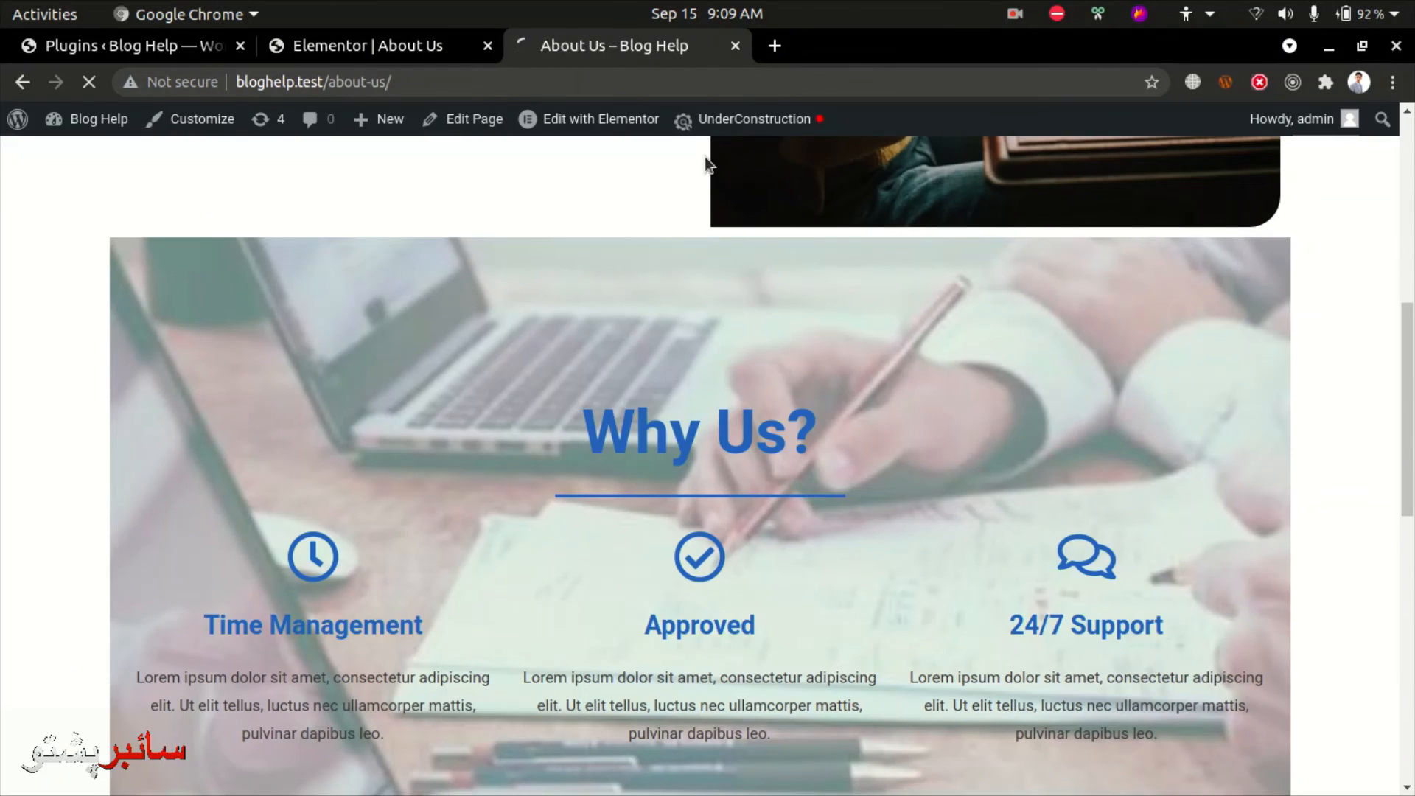
{"action": "scroll", "coordinate": [934, 528], "scroll_direction": "down", "scroll_amount": 7}
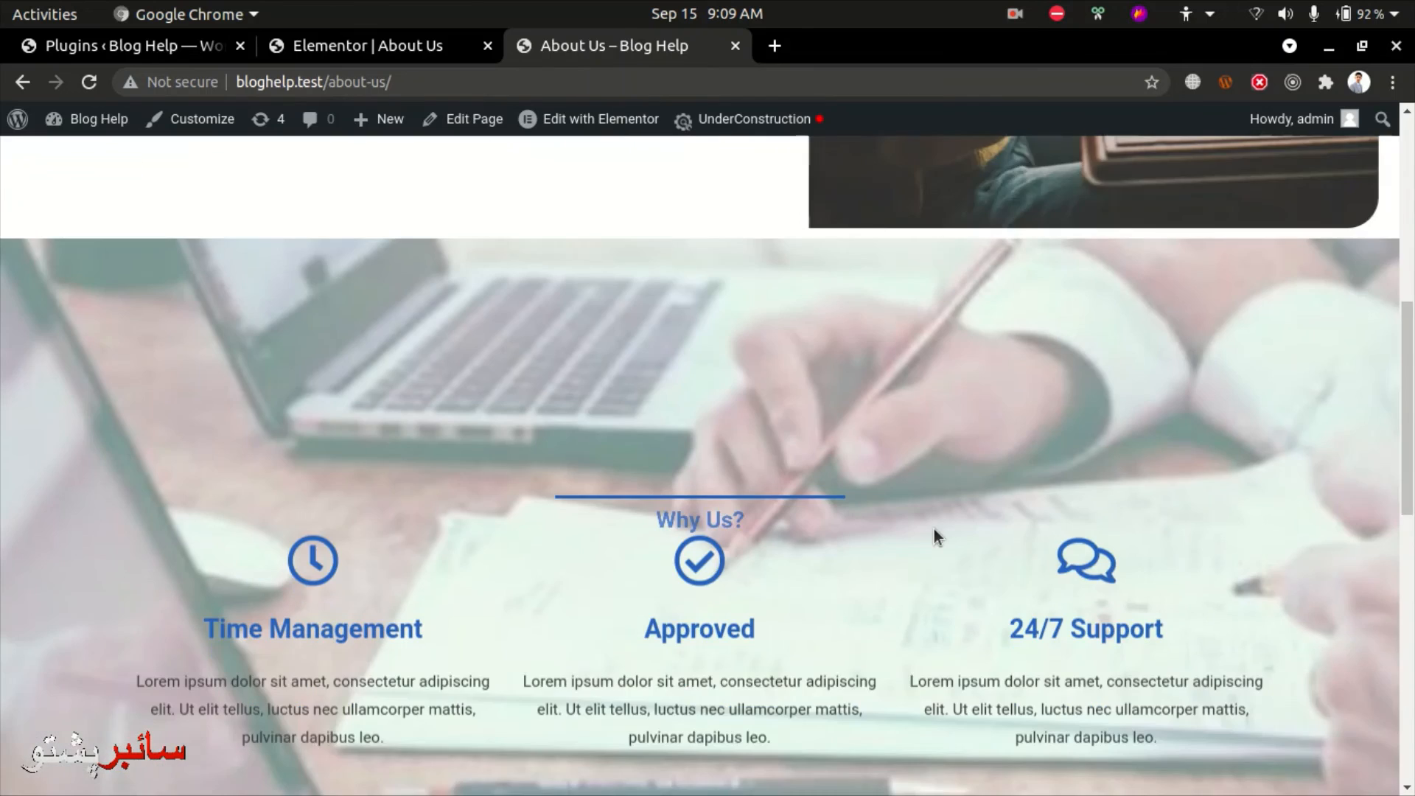
{"action": "scroll", "coordinate": [934, 529], "scroll_direction": "down", "scroll_amount": 4}
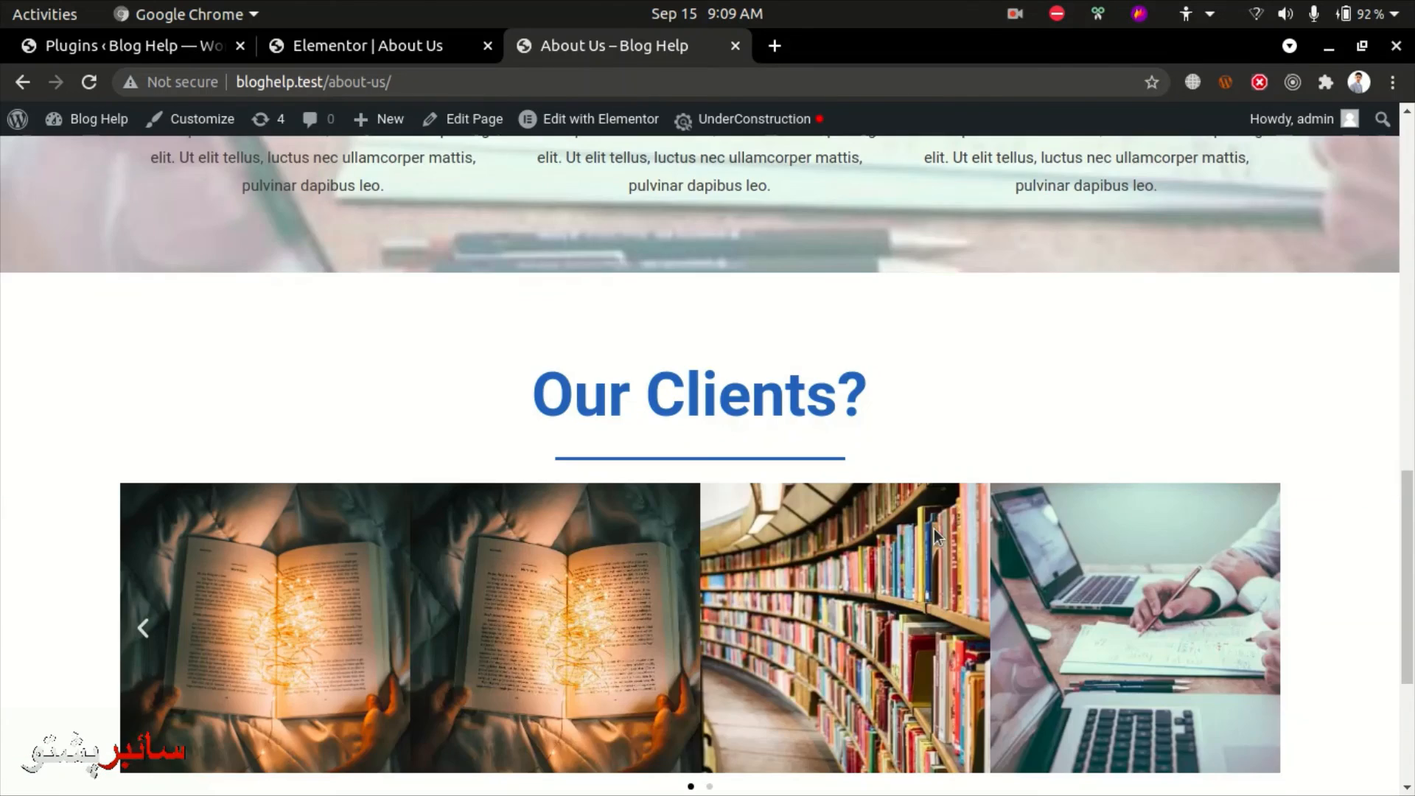
{"action": "scroll", "coordinate": [935, 536], "scroll_direction": "down", "scroll_amount": 4}
{"action": "left_click_drag", "start_coordinate": [1408, 663], "coordinate": [1409, 213]}
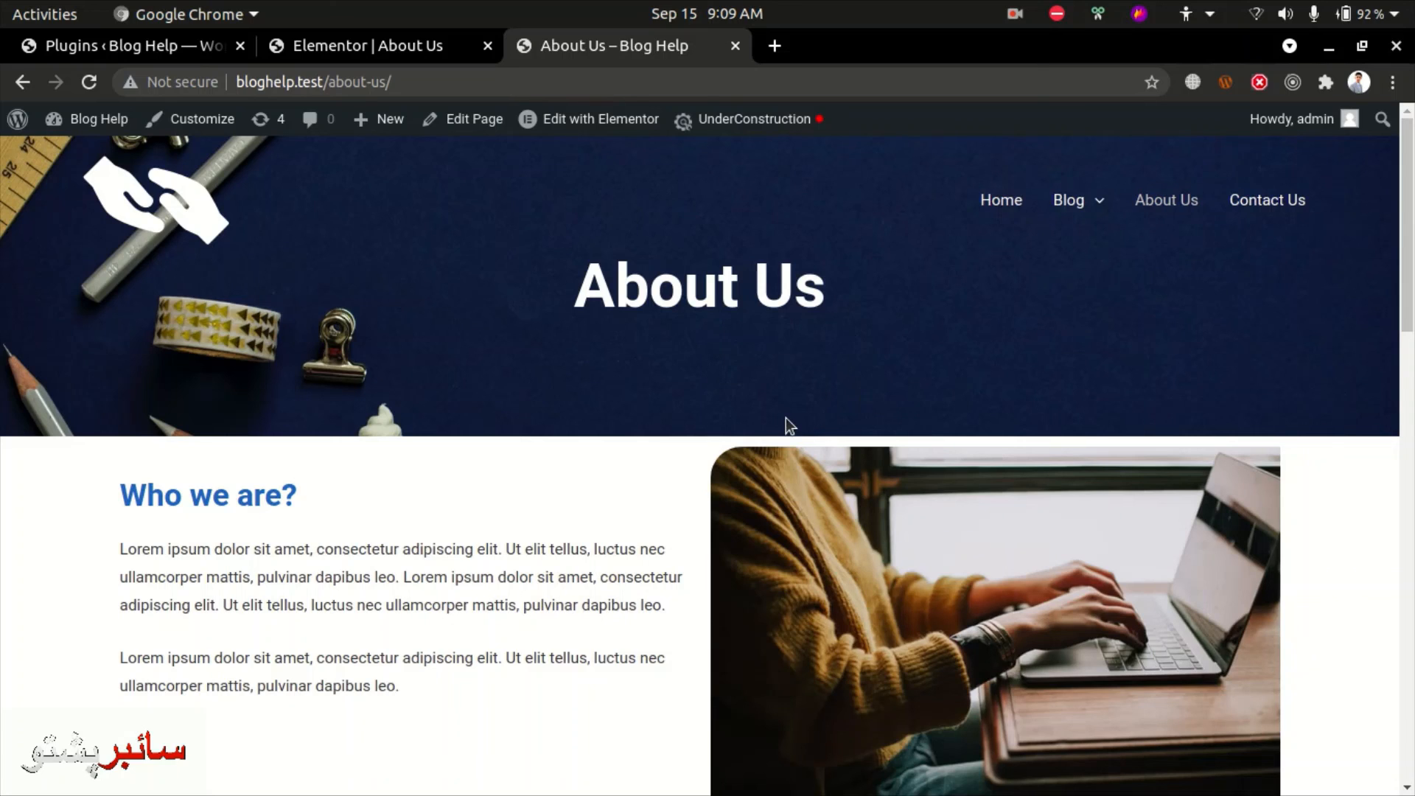
{"action": "left_click", "coordinate": [1015, 11]}
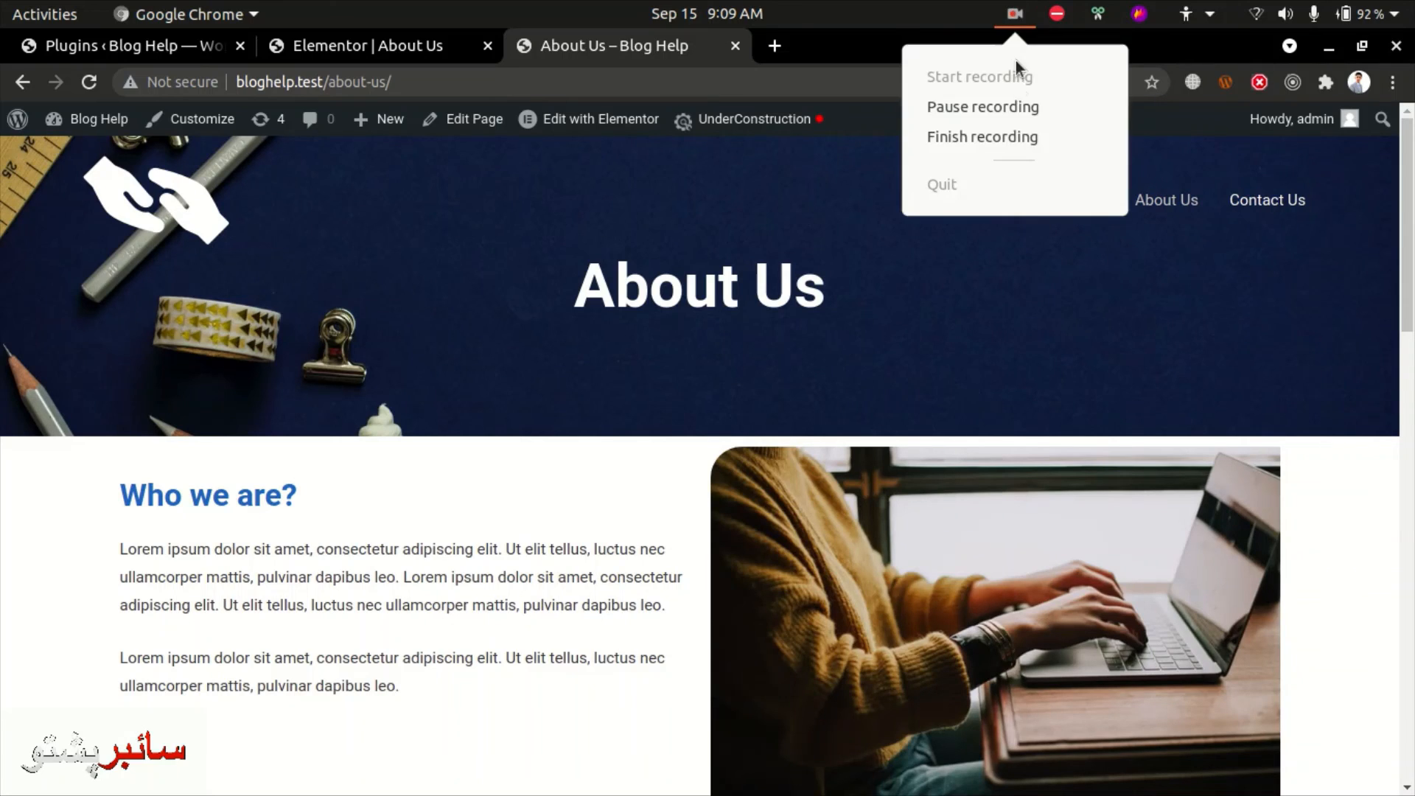